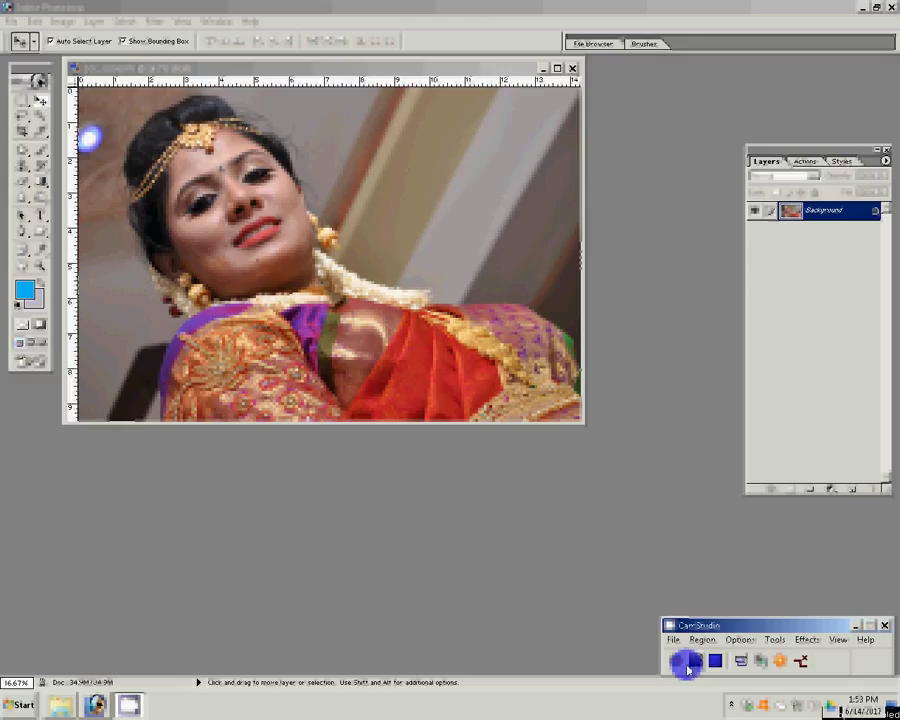
# Resize the bride's photo to 8 inches wide with Image Size.
pyautogui.click(133, 109)
pyautogui.click(62, 21)
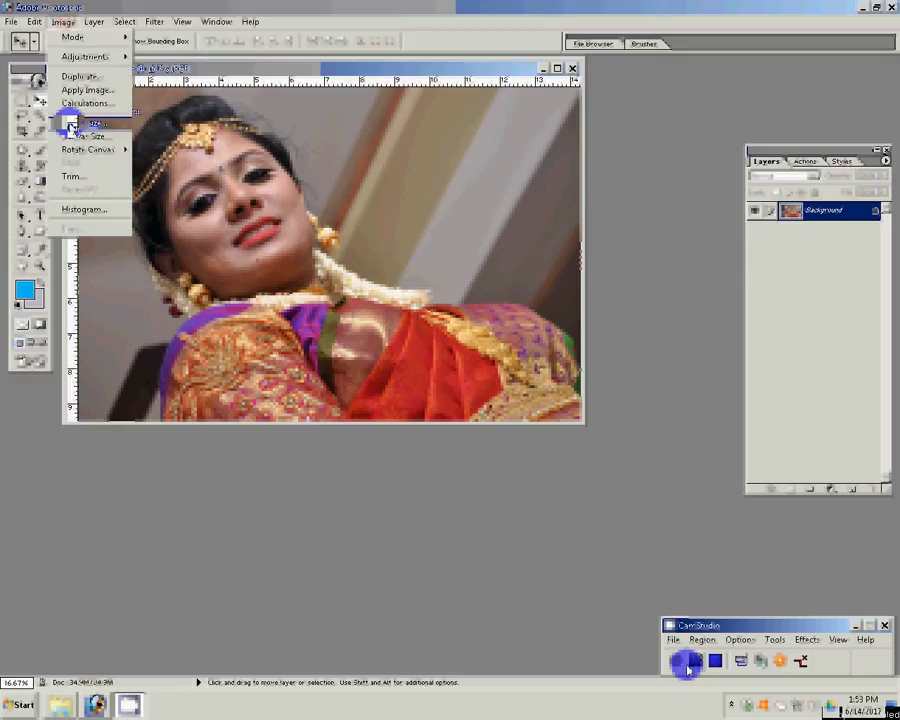
pyautogui.click(90, 123)
pyautogui.press('Tab')
pyautogui.press('Tab')
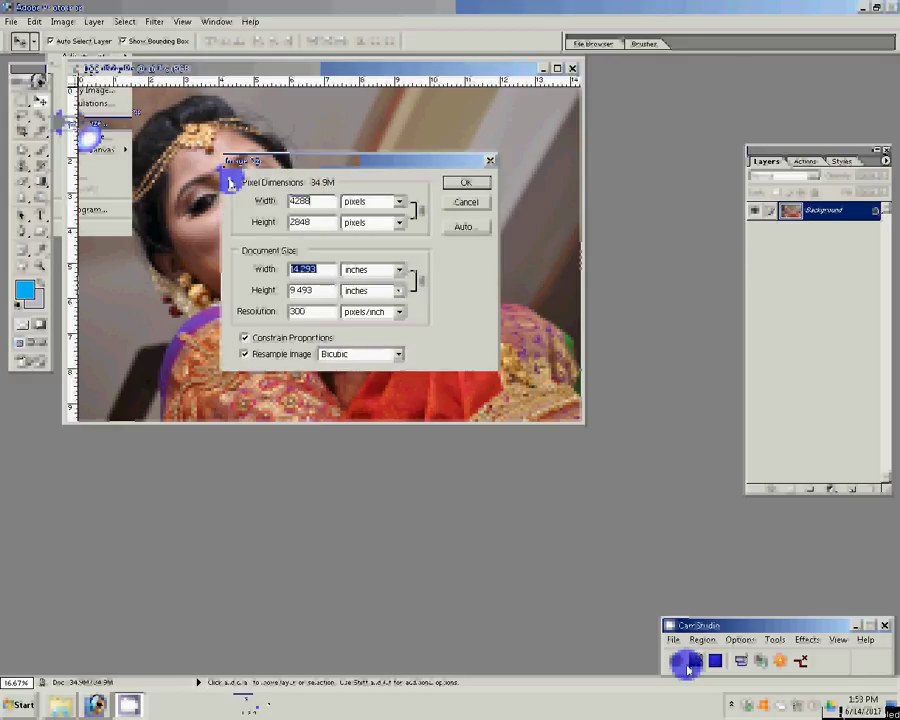
pyautogui.write('8')
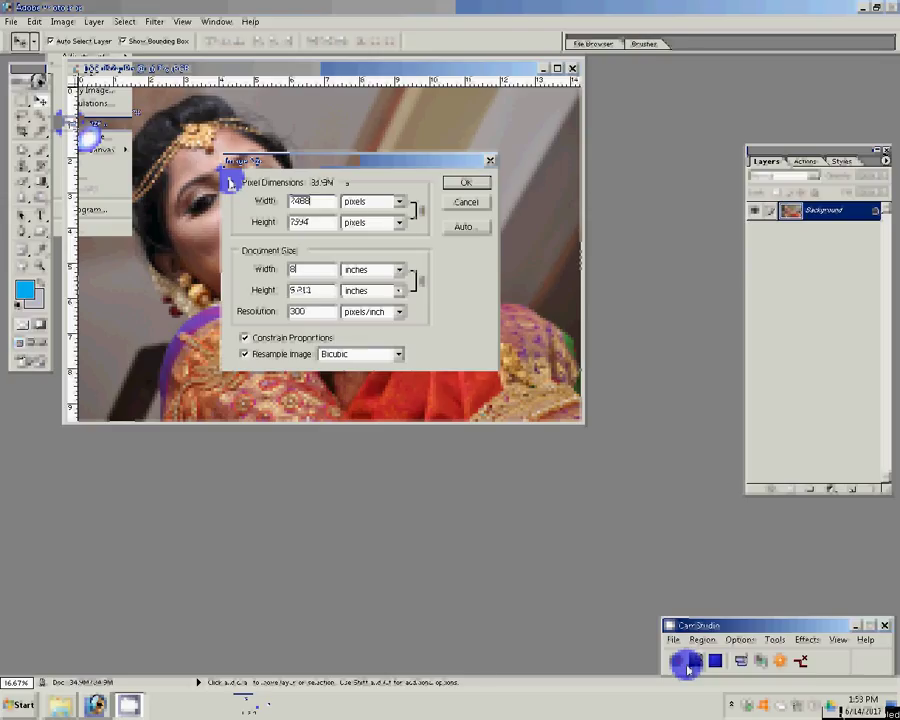
pyautogui.click(465, 183)
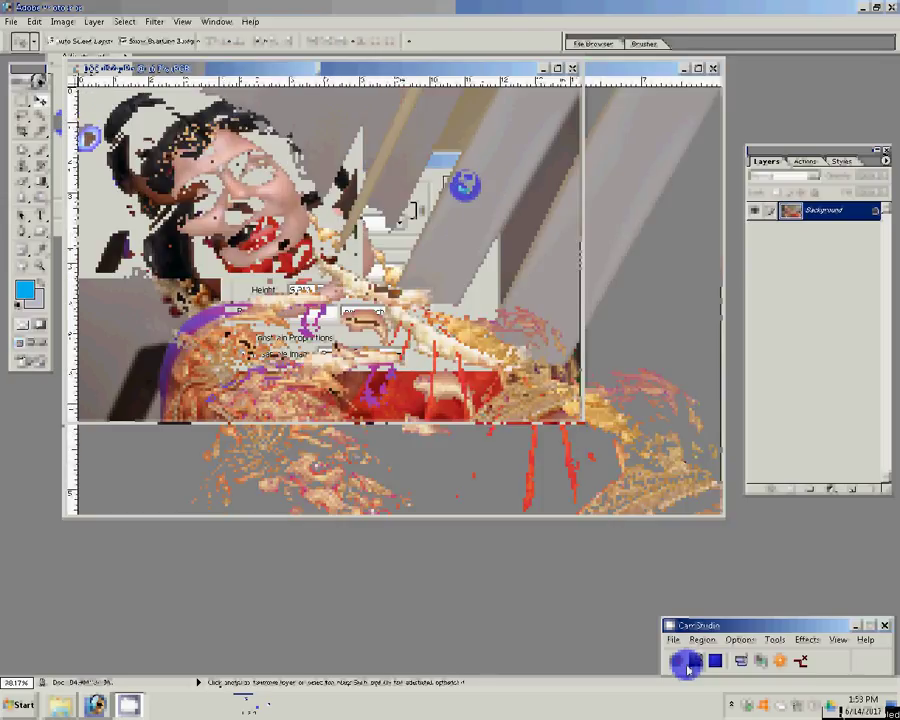
# Duplicate the Background layer and reselect the original Background.
pyautogui.press('z')
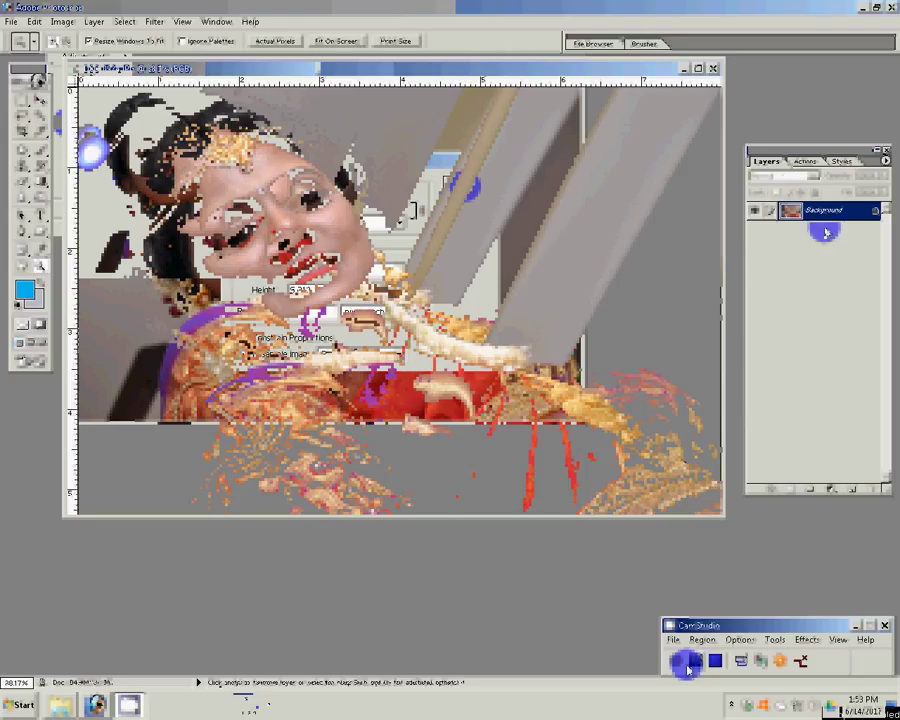
pyautogui.moveTo(830, 213); pyautogui.dragTo(852, 488)
pyautogui.click(830, 229)
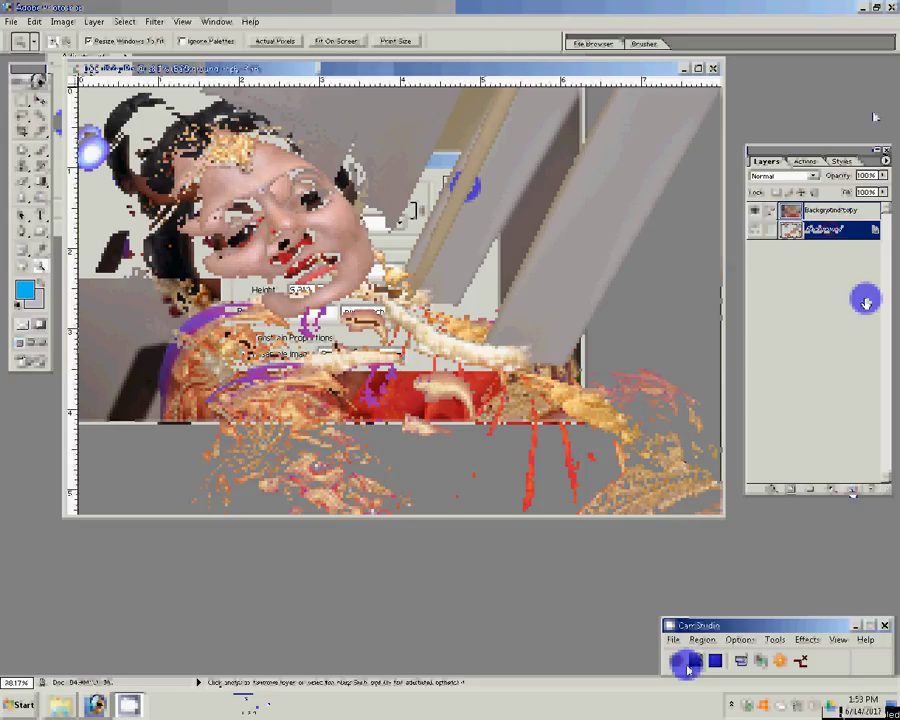
# Apply Imagenomic Portraiture with its High smoothing settings, then zoom in on the photo.
pyautogui.click(155, 21)
pyautogui.moveTo(180, 310)
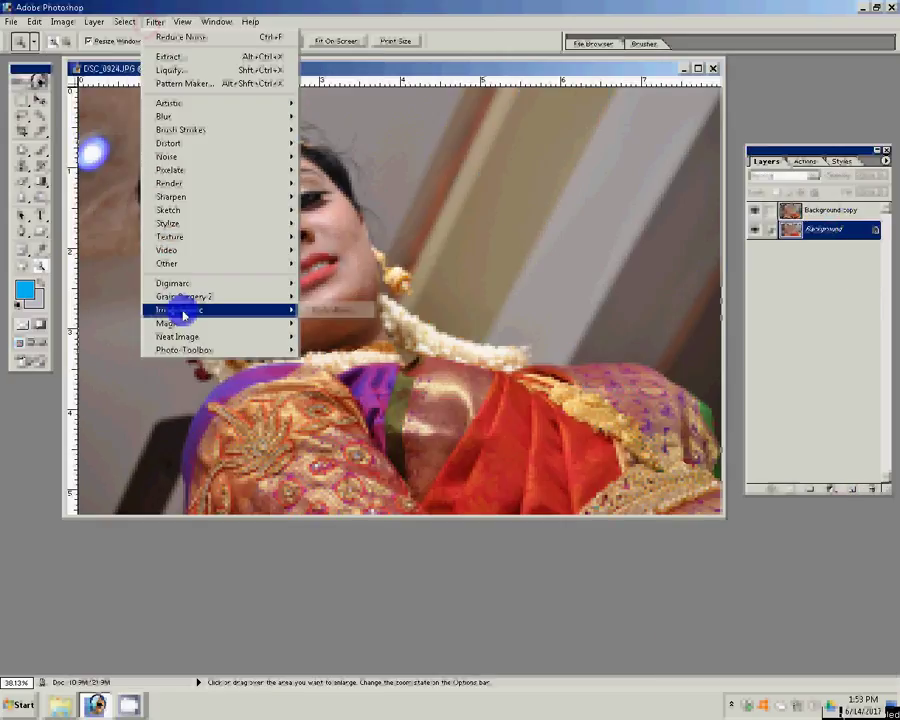
pyautogui.click(339, 312)
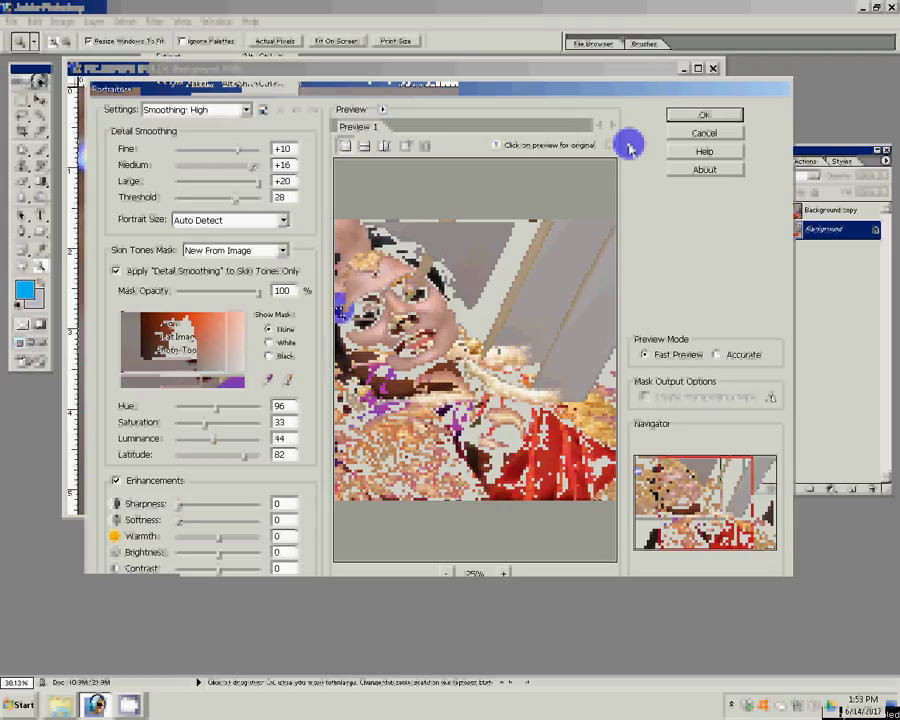
pyautogui.press('Return')
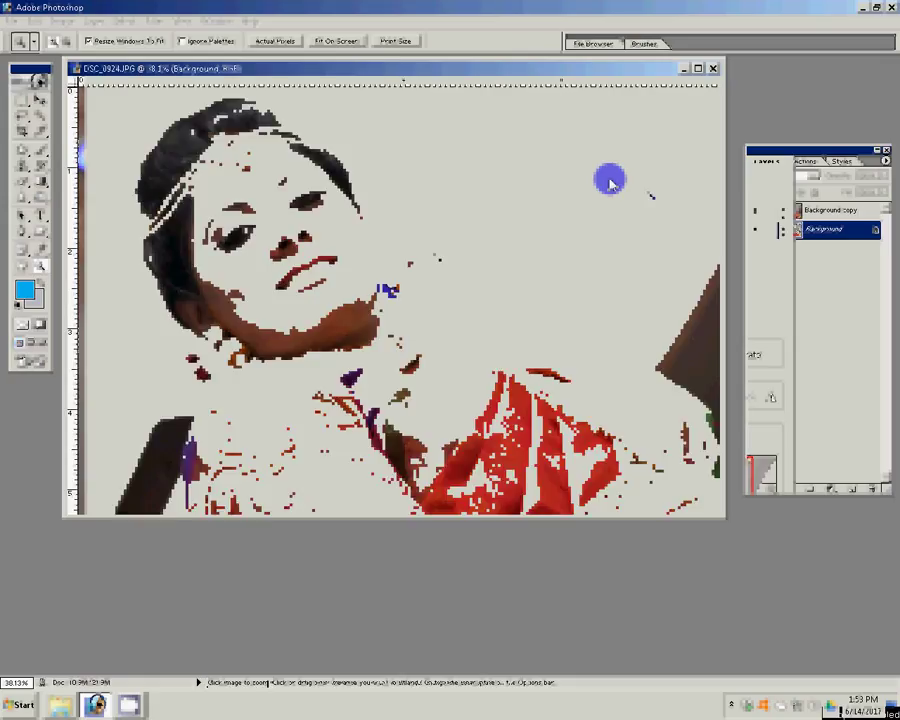
pyautogui.click(610, 182)
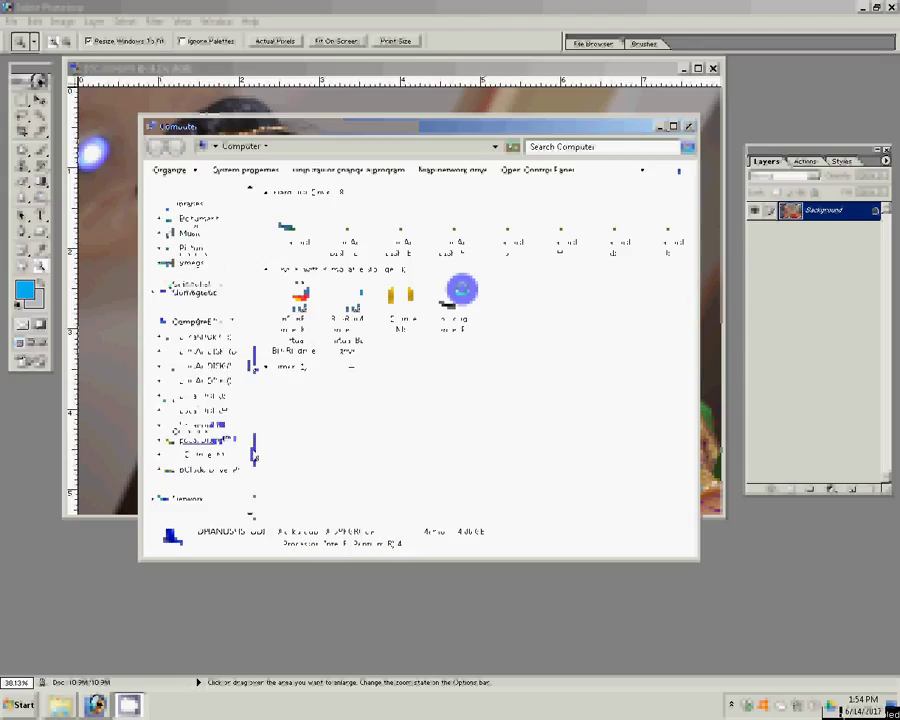
# Navigate Explorer to Local Disk (I:) › 12x36 › K 1.
pyautogui.click(215, 410)
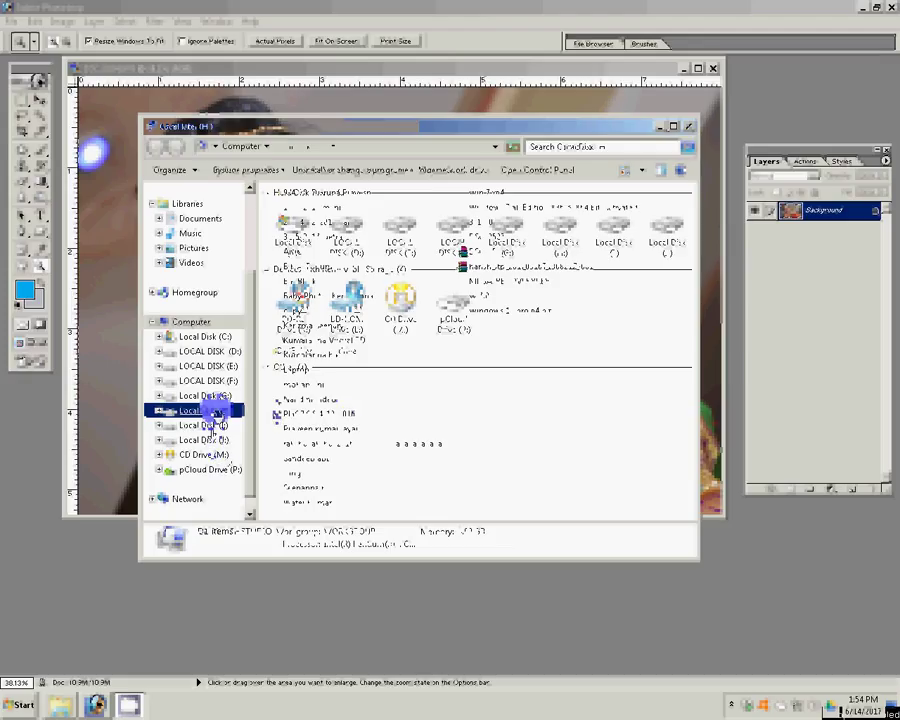
pyautogui.click(213, 420)
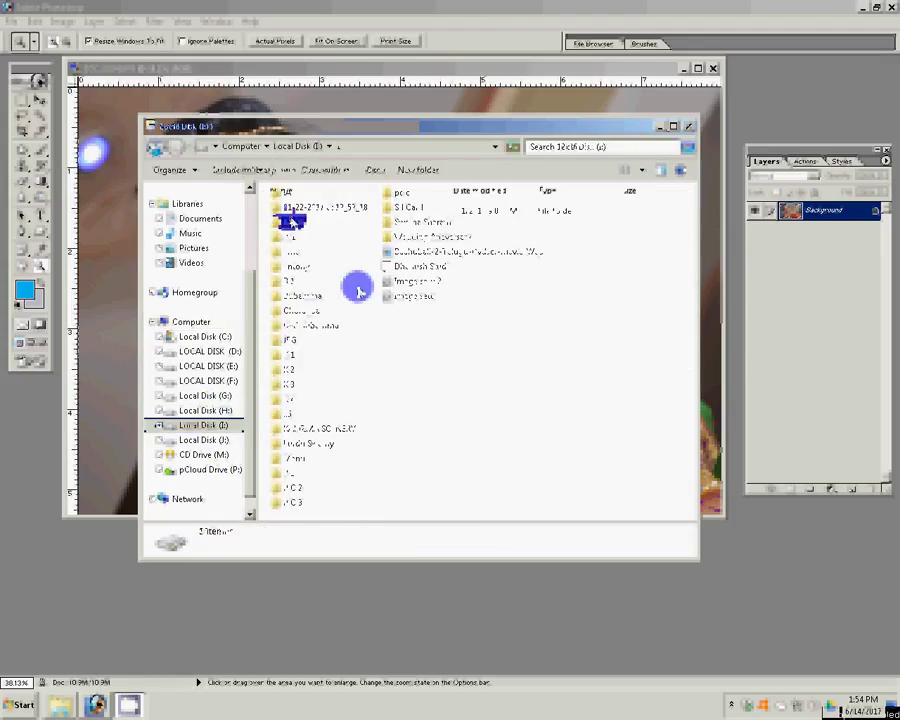
pyautogui.doubleClick(290, 212)
pyautogui.doubleClick(358, 288)
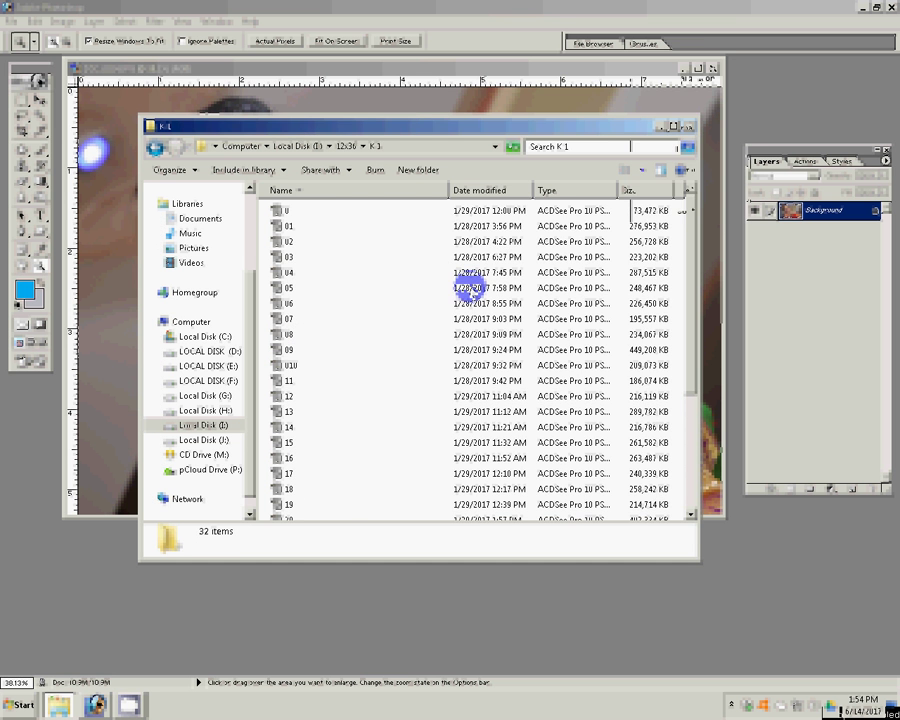
# Show the K 1 album files as Medium Icons, select one, and return to Photoshop.
pyautogui.click(641, 170)
pyautogui.click(670, 95)
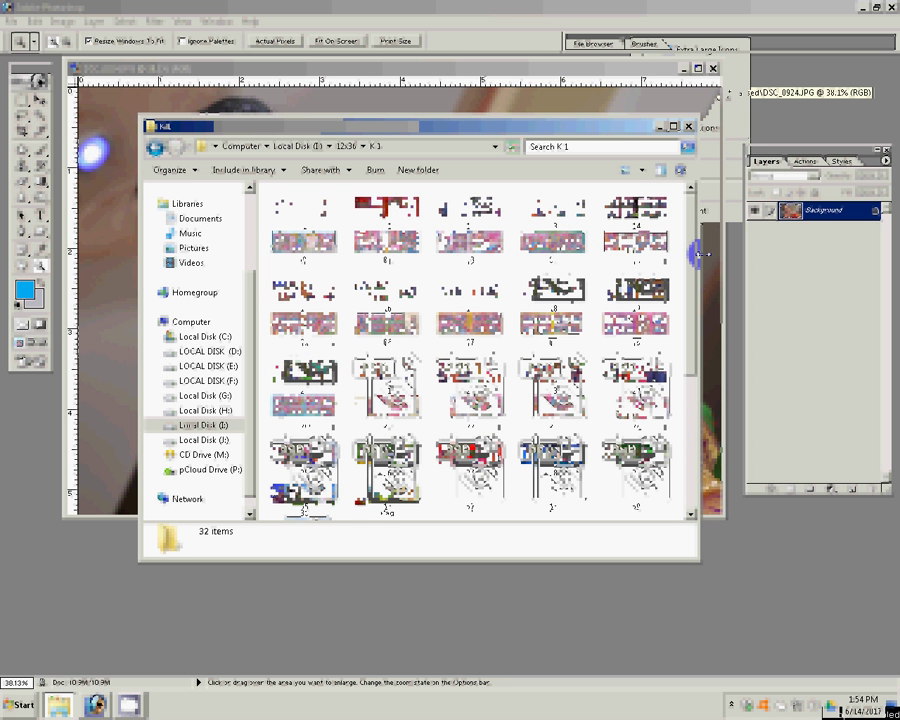
pyautogui.press('Down')
pyautogui.click(703, 254)
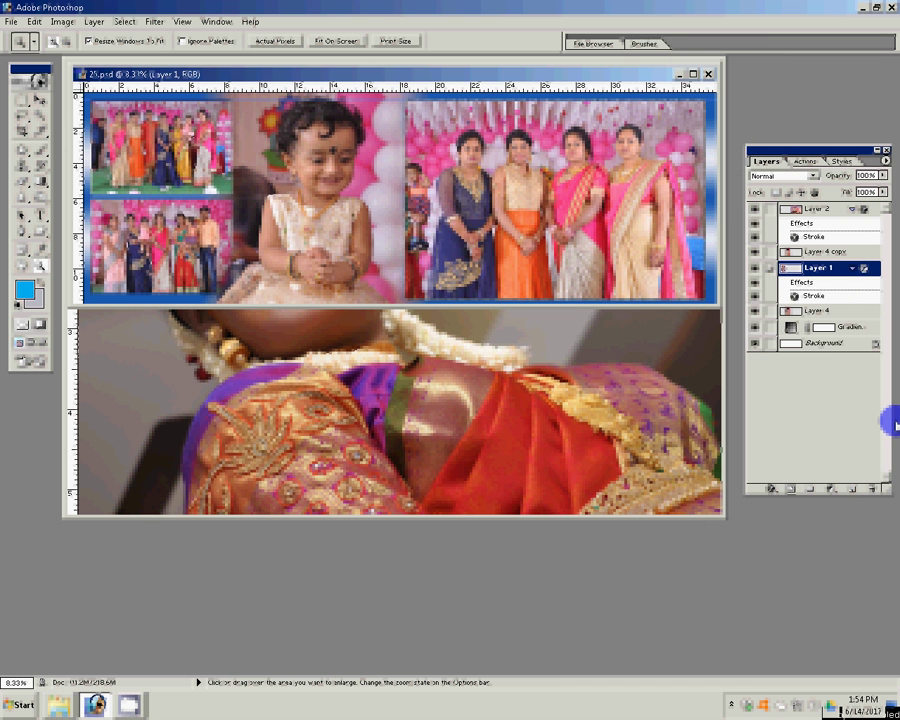
# Delete Layer 1 and Layer 2 from 25.psd, confirming each deletion.
pyautogui.click(874, 488)
pyautogui.press('Return')
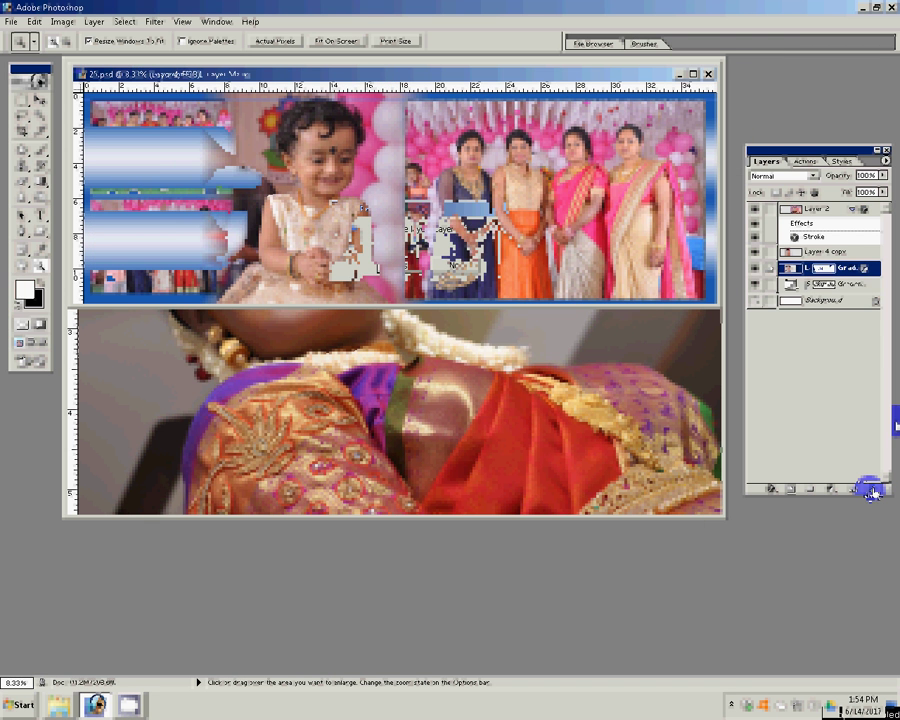
pyautogui.click(810, 209)
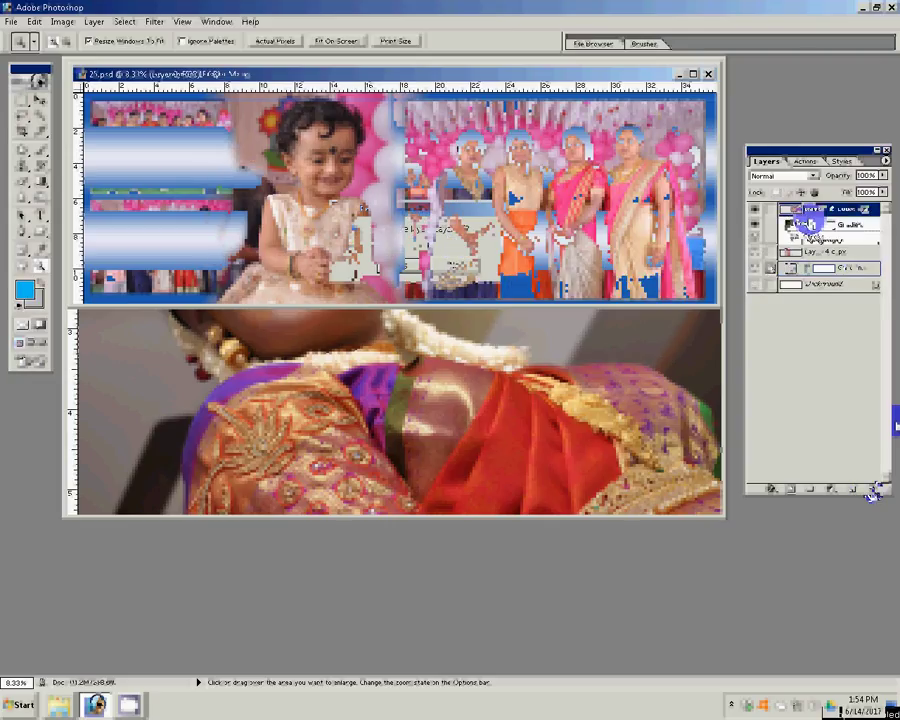
pyautogui.click(873, 490)
pyautogui.press('Return')
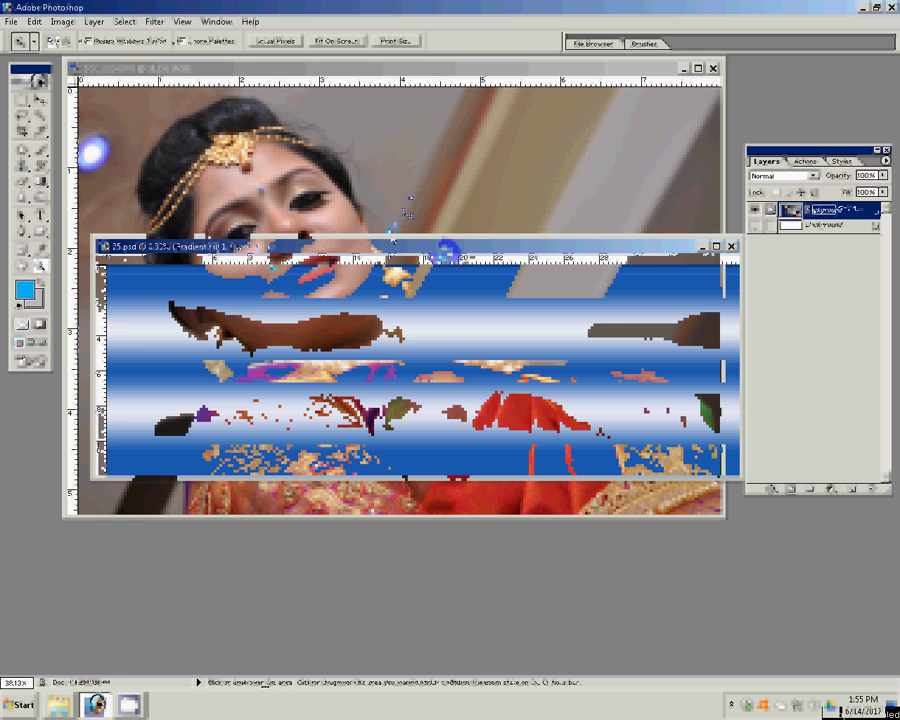
# Drag the bride's photo onto 25.psd and erase along its left edge with an enlarged eraser.
pyautogui.moveTo(393, 240); pyautogui.dragTo(230, 152)
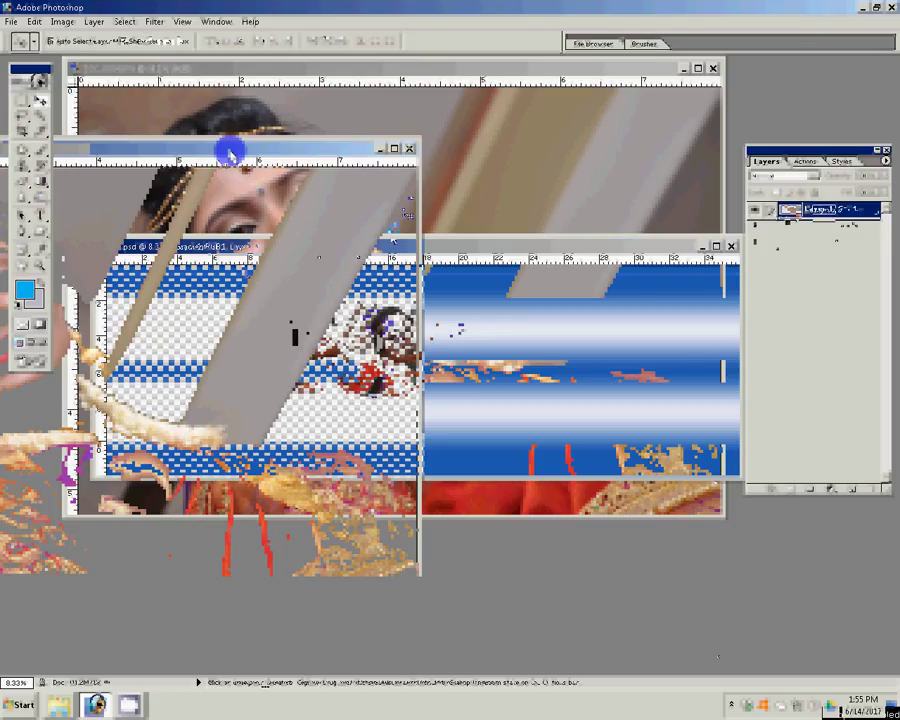
pyautogui.press('b')
pyautogui.press(']')
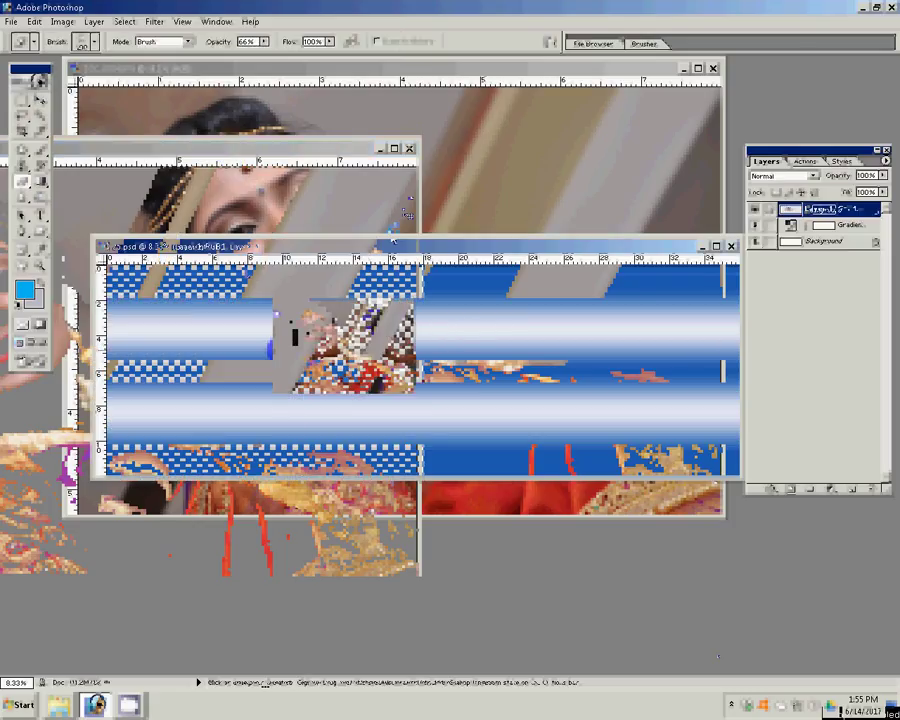
pyautogui.click(272, 395)
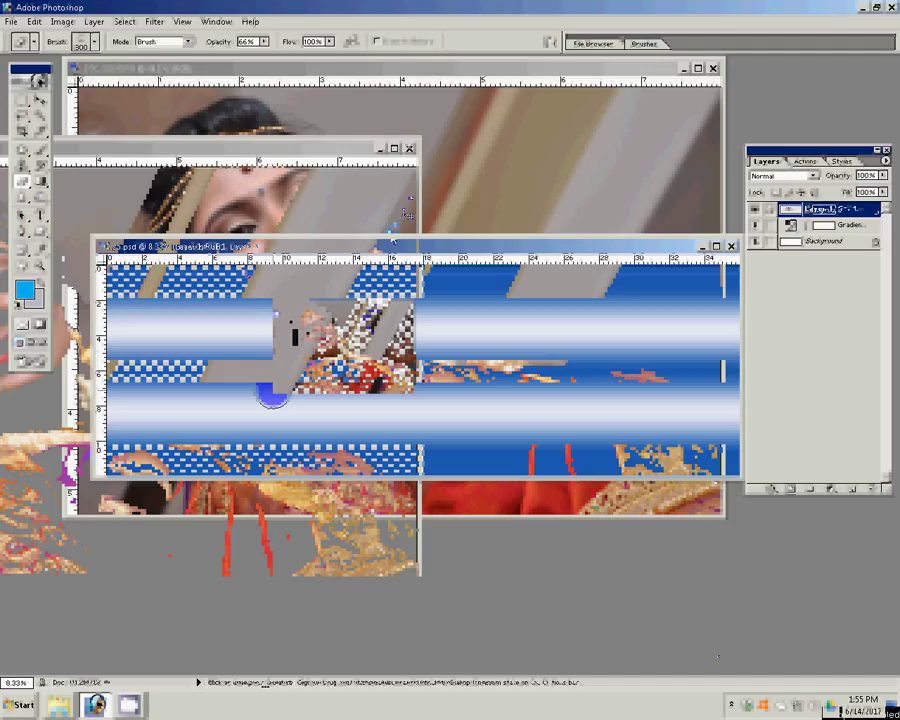
pyautogui.hotkey('ctrl', 'z')
pyautogui.click(262, 304)
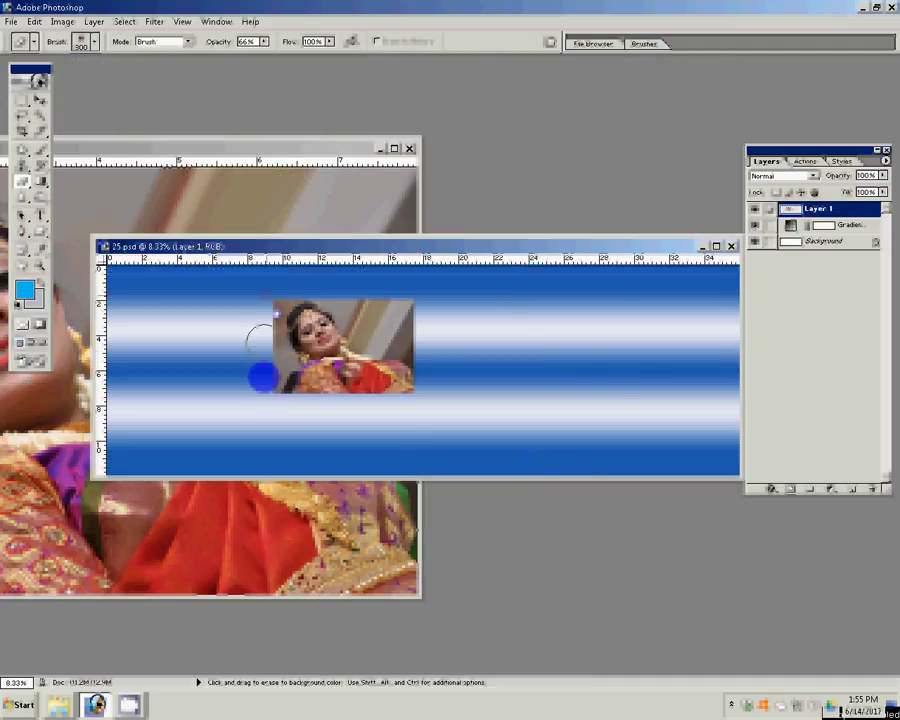
pyautogui.click(262, 380)
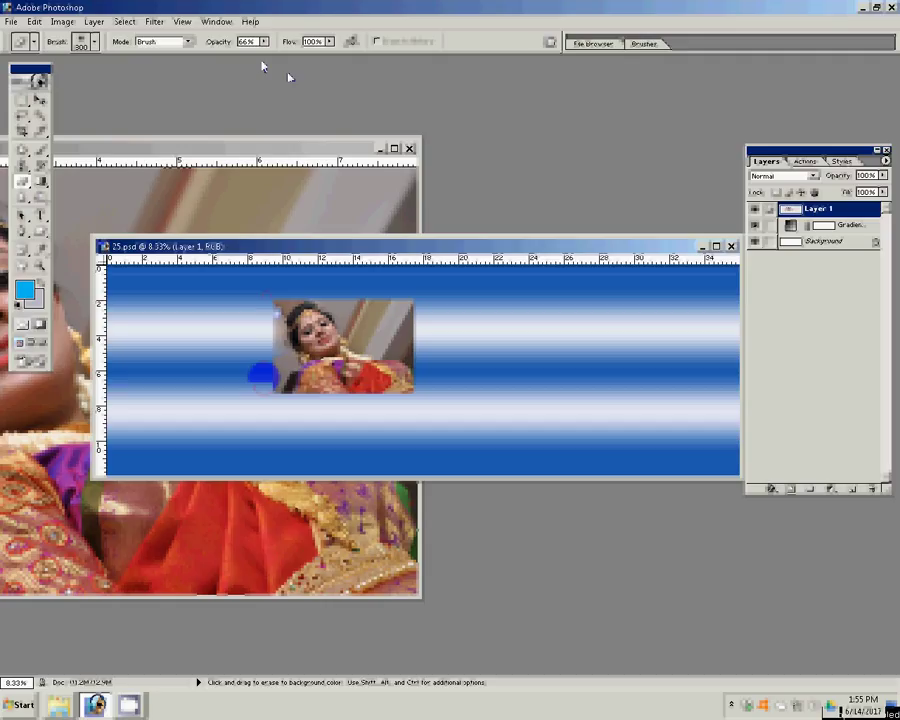
# Set the eraser opacity to 100% and soften the photo's edges.
pyautogui.moveTo(264, 41); pyautogui.dragTo(290, 53)
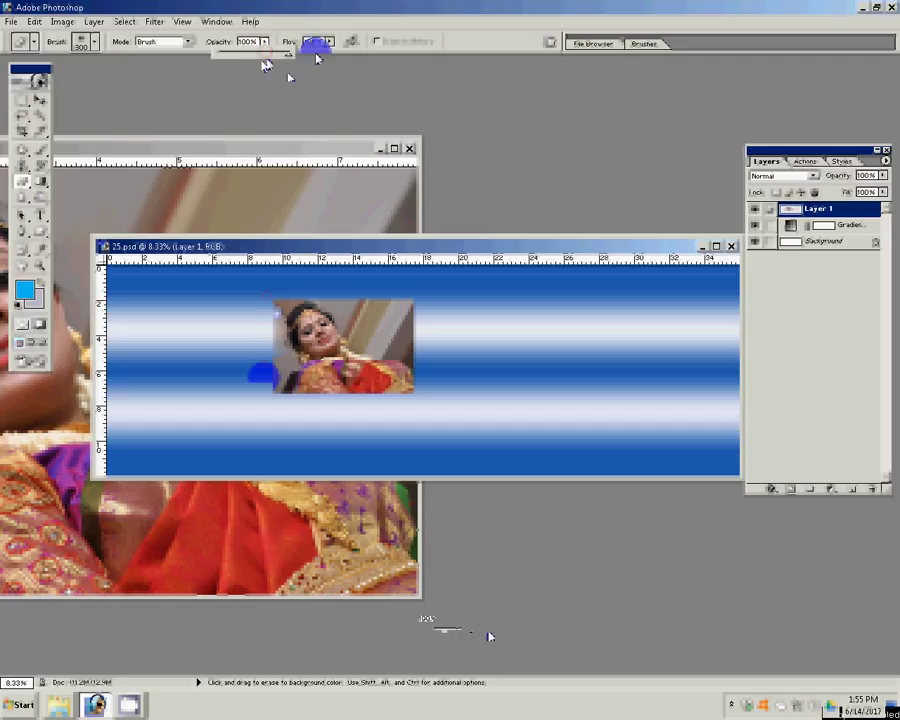
pyautogui.write('100')
pyautogui.moveTo(220, 372)
pyautogui.mouseDown()
pyautogui.moveTo(265, 408)
pyautogui.moveTo(425, 398)
pyautogui.moveTo(410, 303)
pyautogui.moveTo(260, 303)
pyautogui.mouseUp()
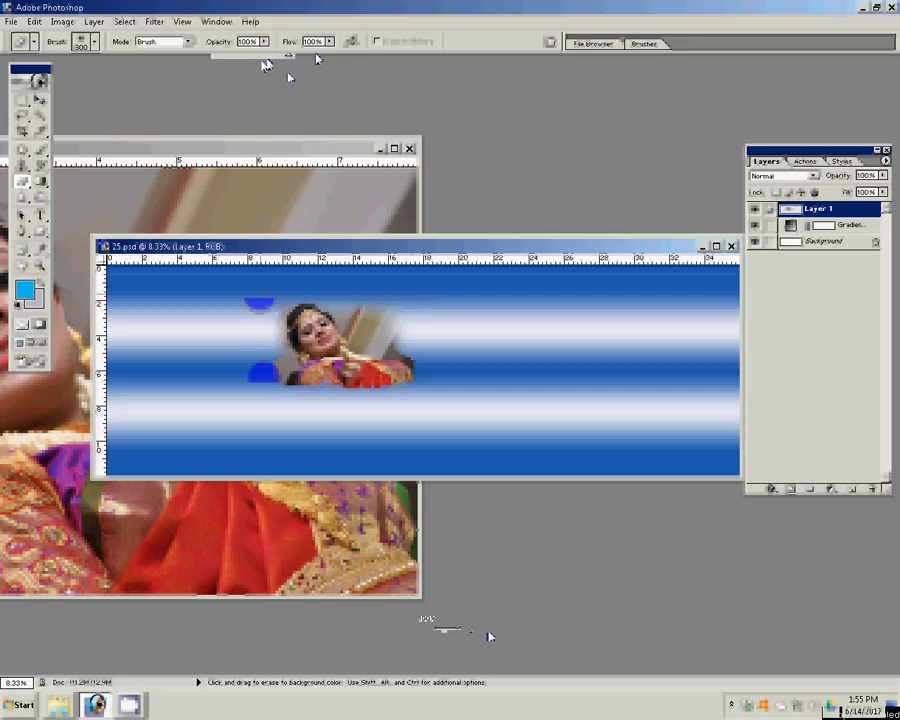
# Move the photo to the left side of the page.
pyautogui.press('v')
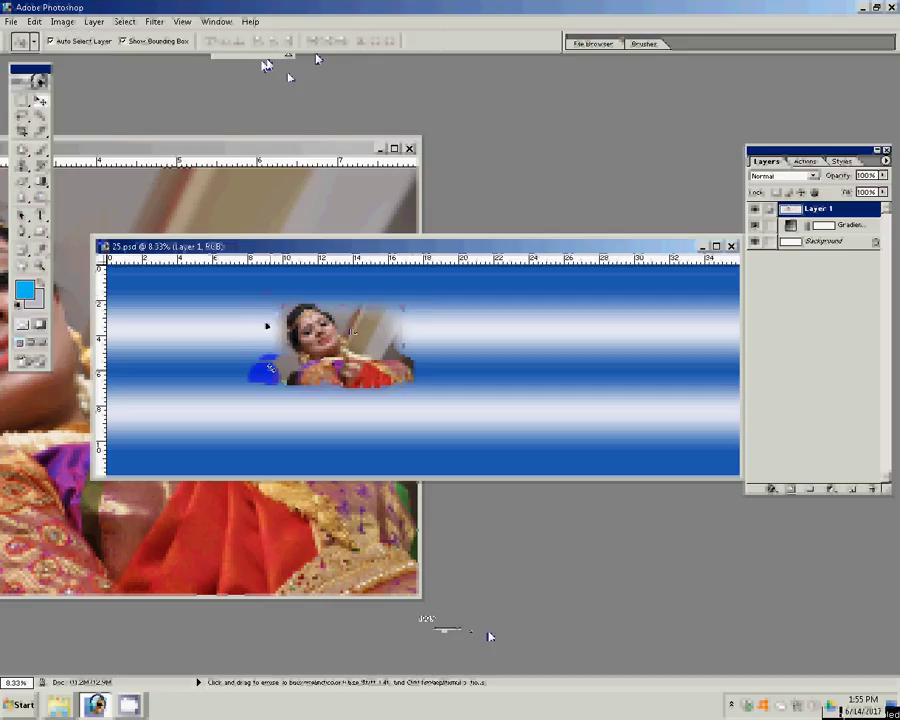
pyautogui.moveTo(267, 325); pyautogui.dragTo(190, 305)
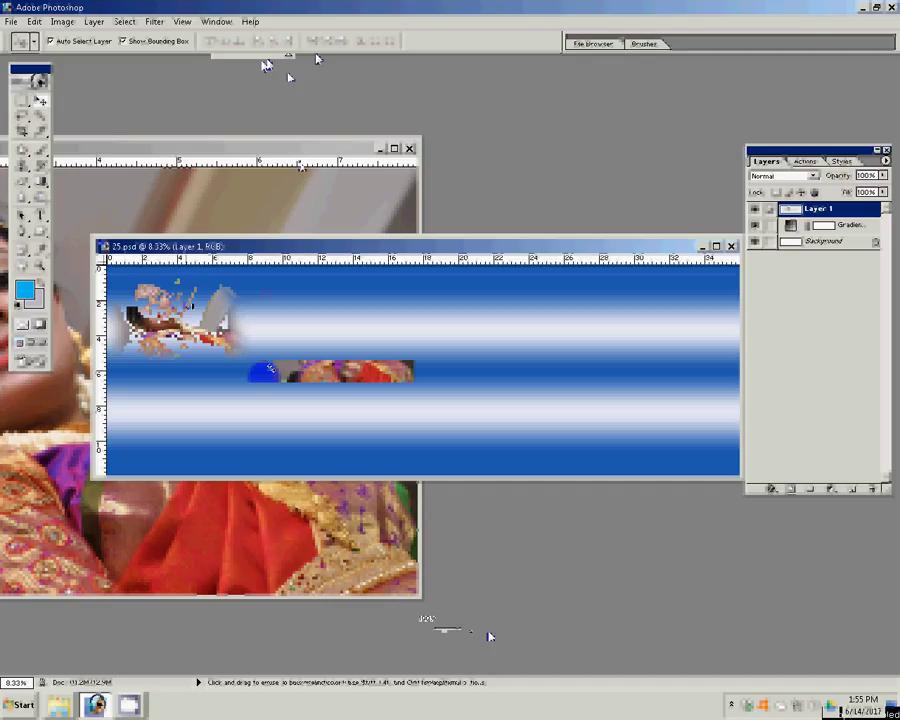
pyautogui.click(415, 148)
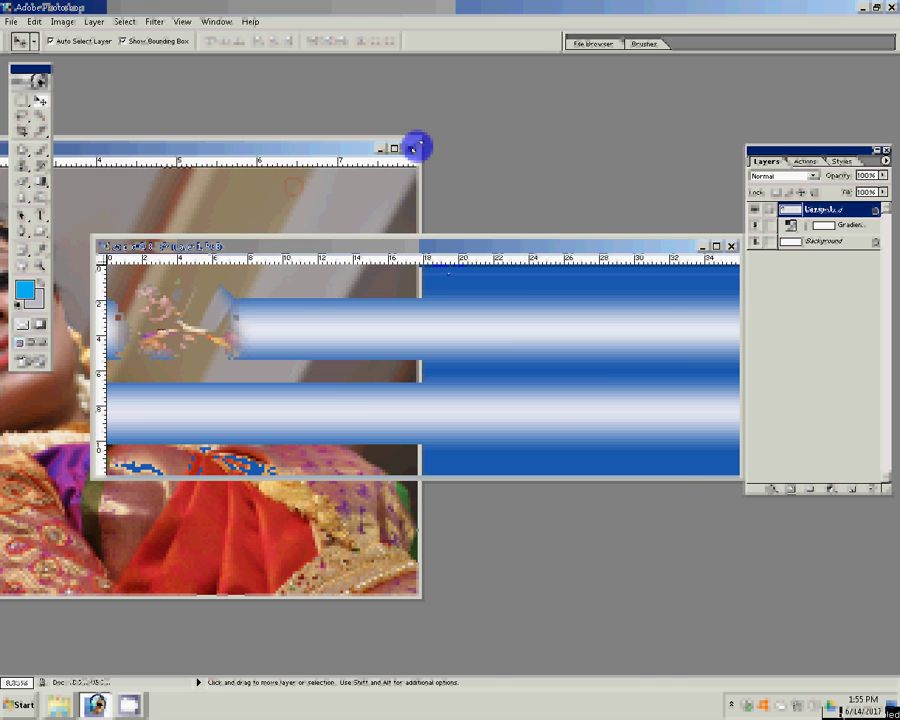
# Maximize the Almost finalised folder in Explorer and open DSC_0809 in Photoshop.
pyautogui.hotkey('alt', 'Tab')
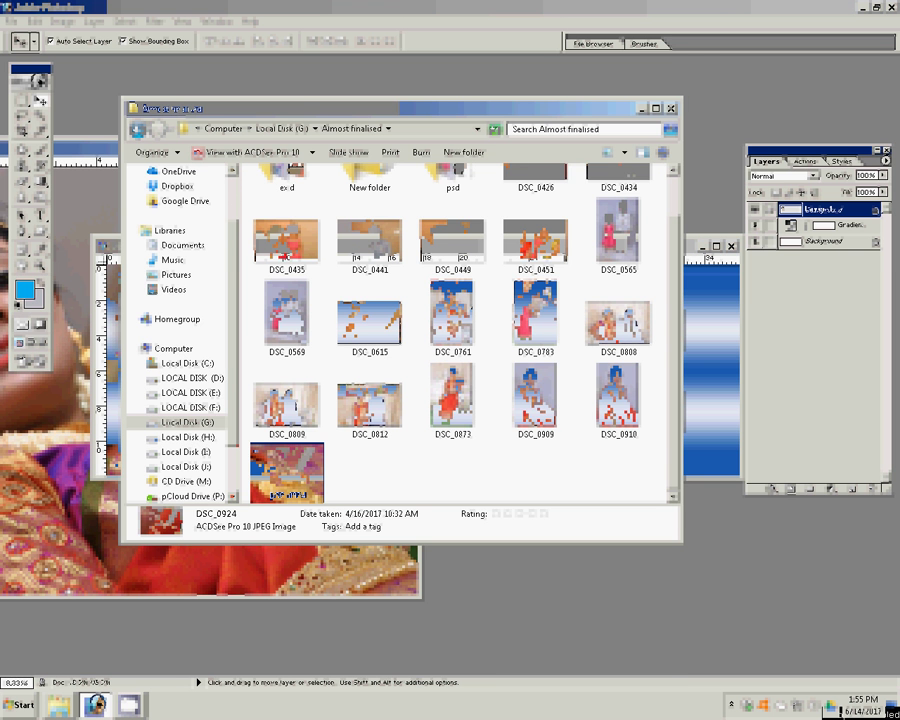
pyautogui.click(658, 106)
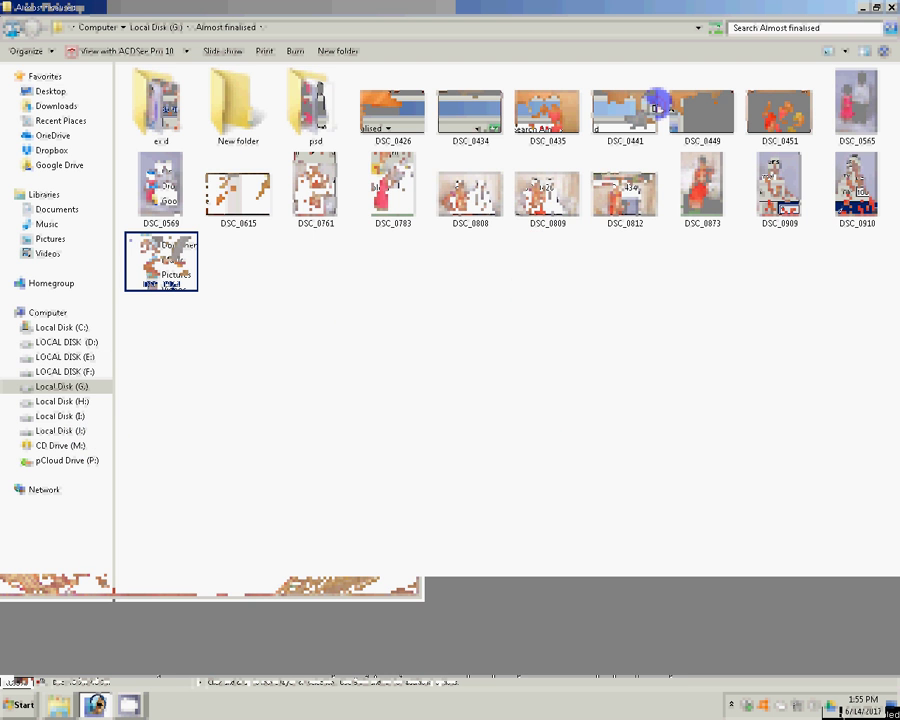
pyautogui.click(148, 113)
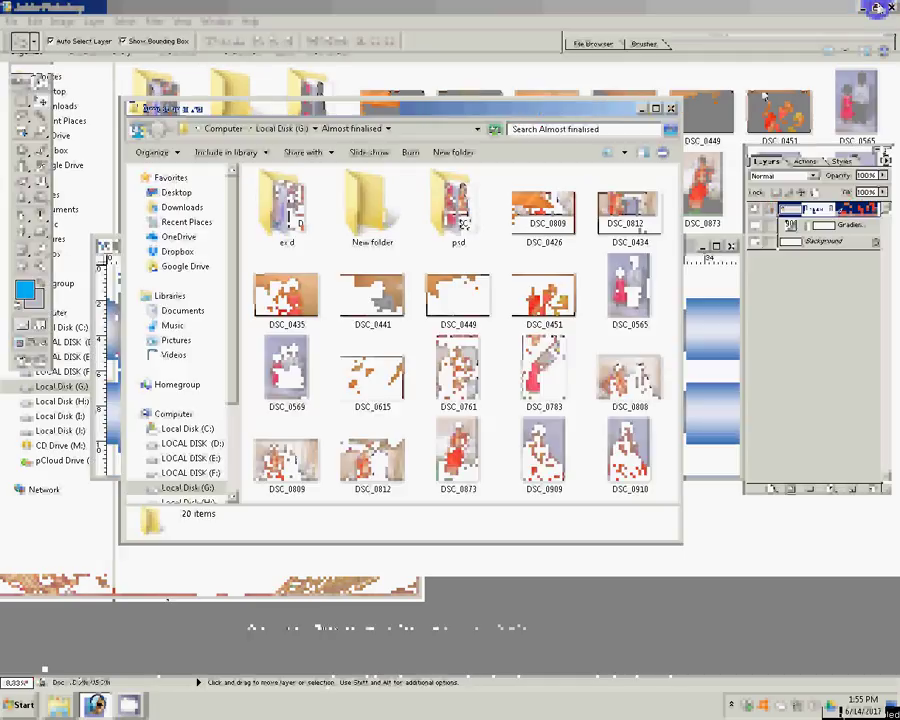
pyautogui.click(276, 468)
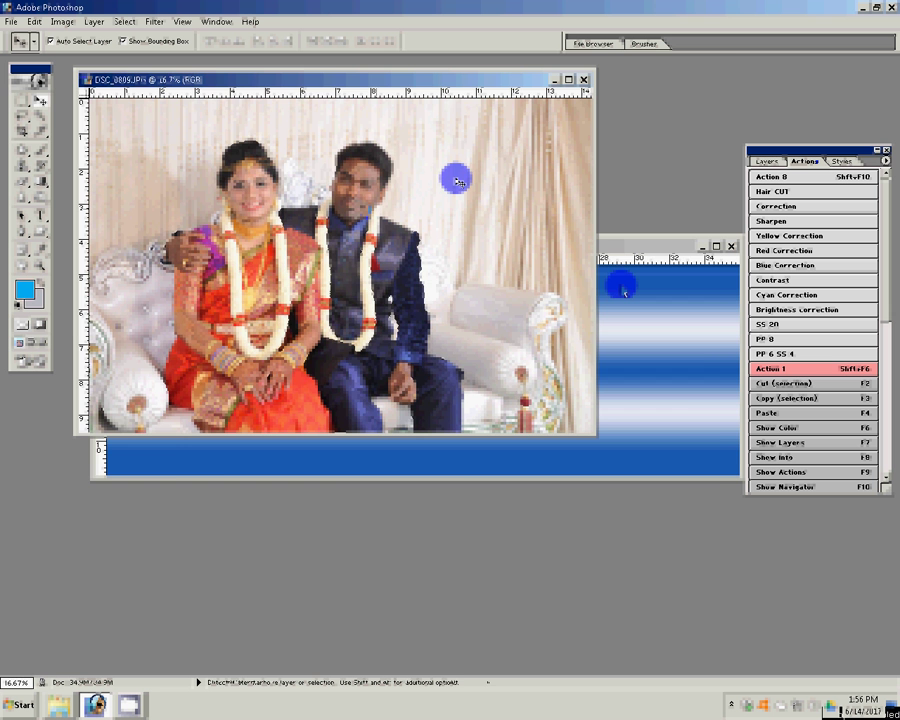
# Zoom in and clone-stamp clean skin over the light spots on the groom's forehead.
pyautogui.hotkey('ctrl', '+')
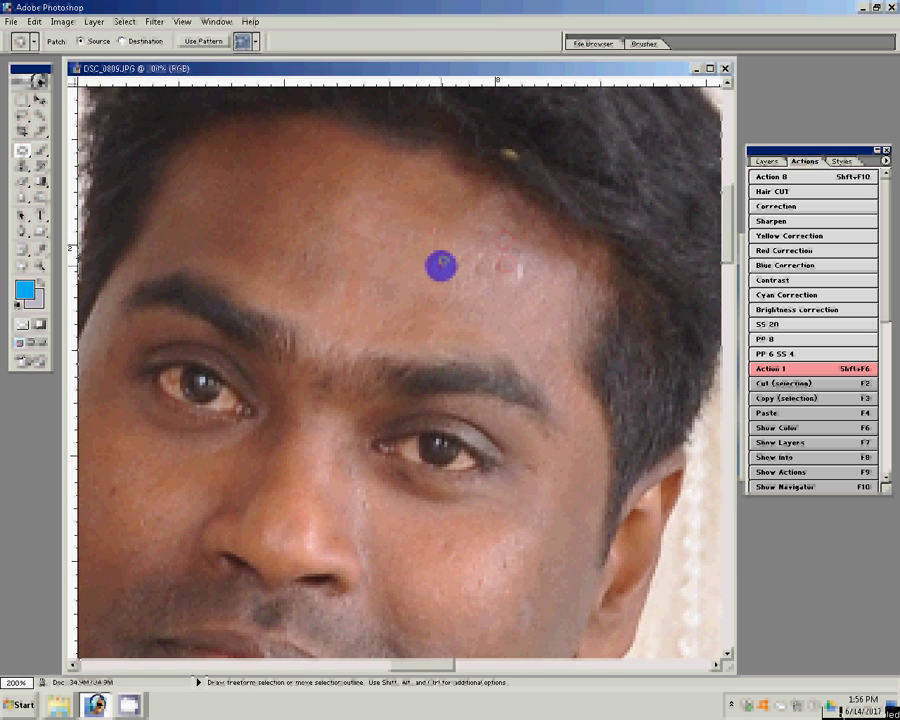
pyautogui.moveTo(478, 252); pyautogui.dragTo(486, 266)
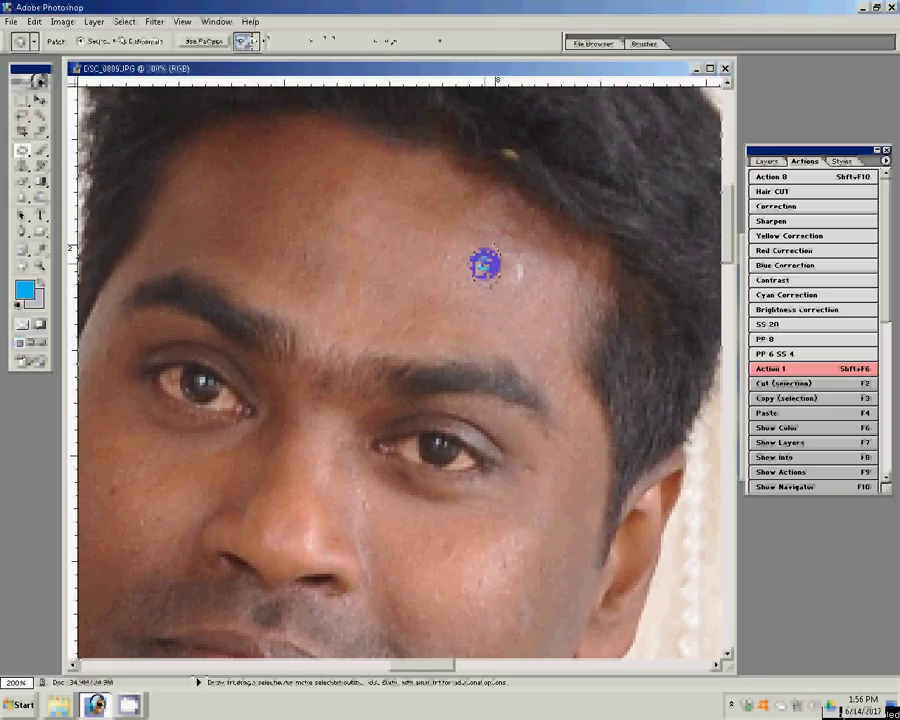
pyautogui.hotkey('ctrl', 'd')
pyautogui.press('s')
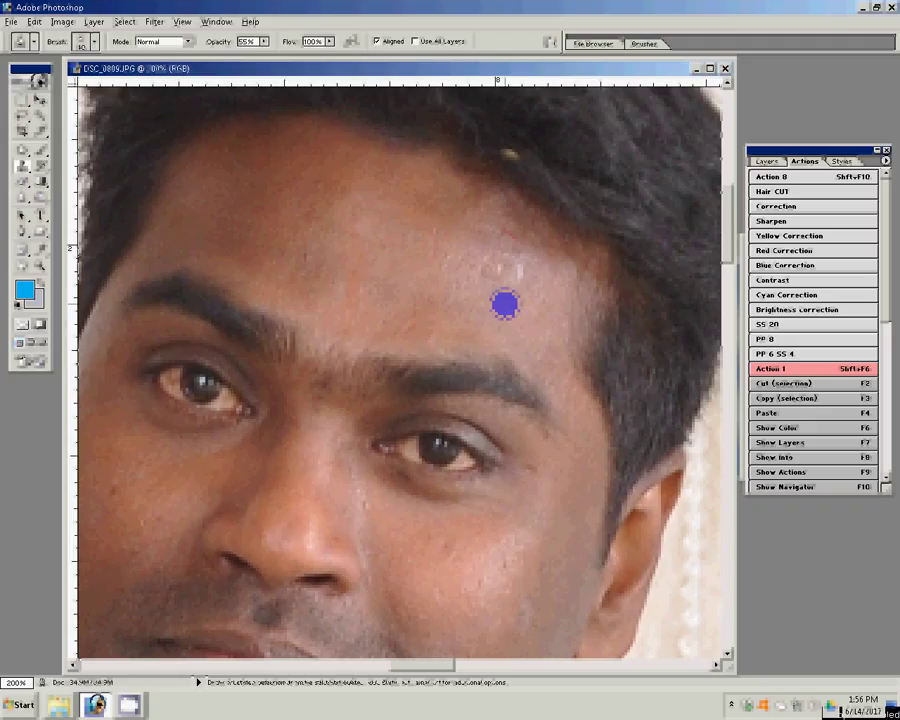
pyautogui.click(486, 267)
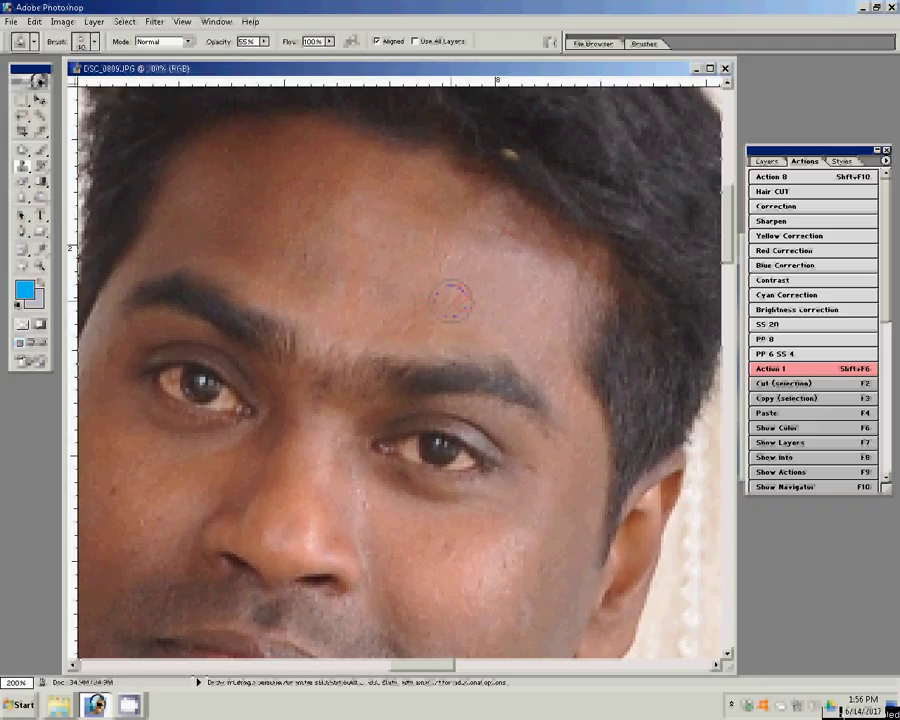
pyautogui.click(452, 300)
pyautogui.click(555, 284)
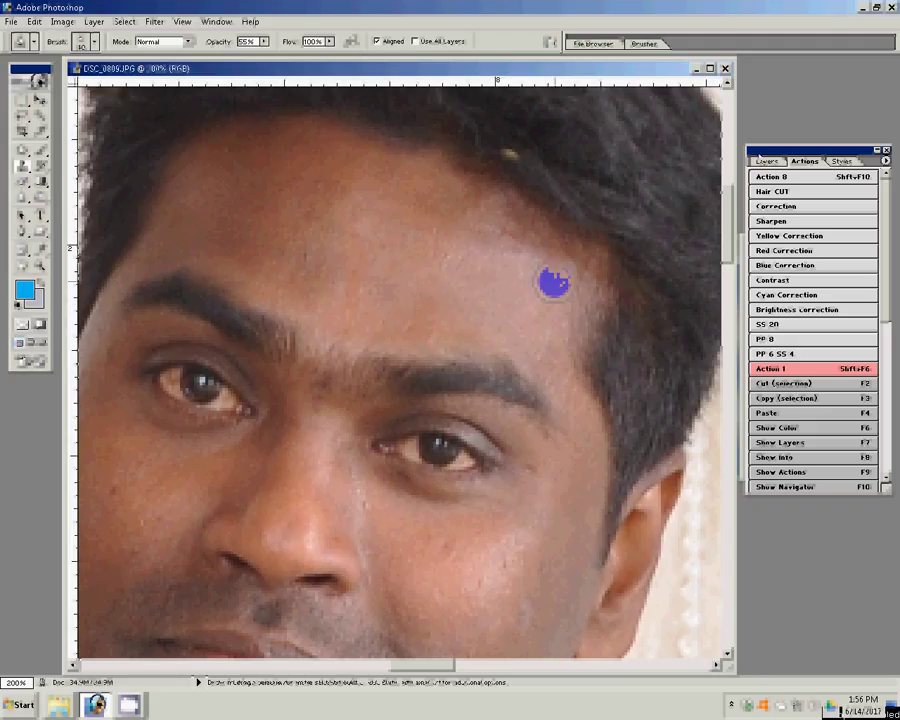
pyautogui.click(762, 160)
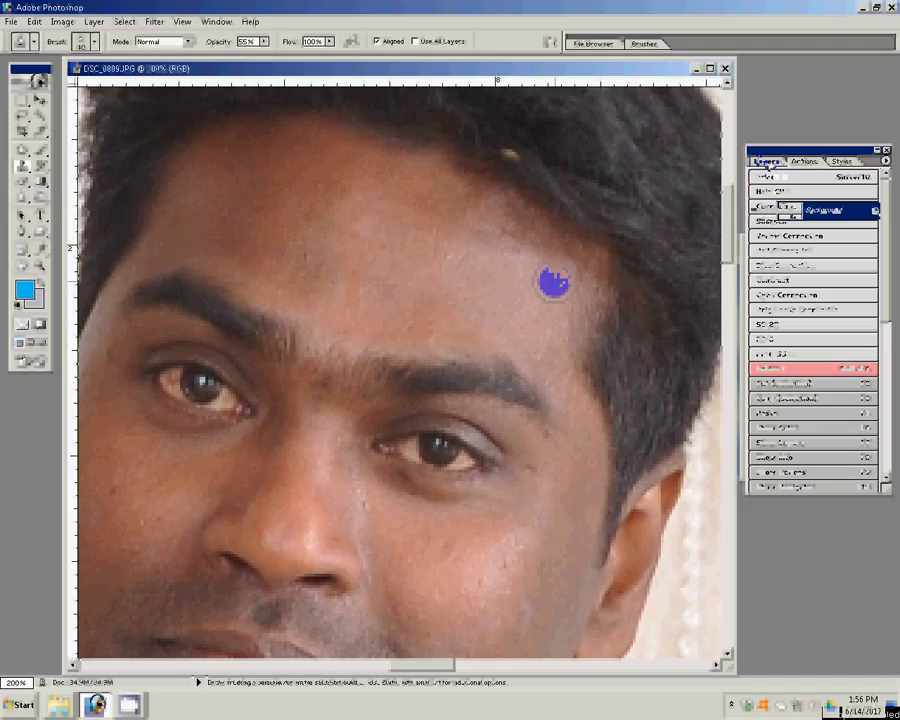
pyautogui.hotkey('ctrl', 'alt', 'i')
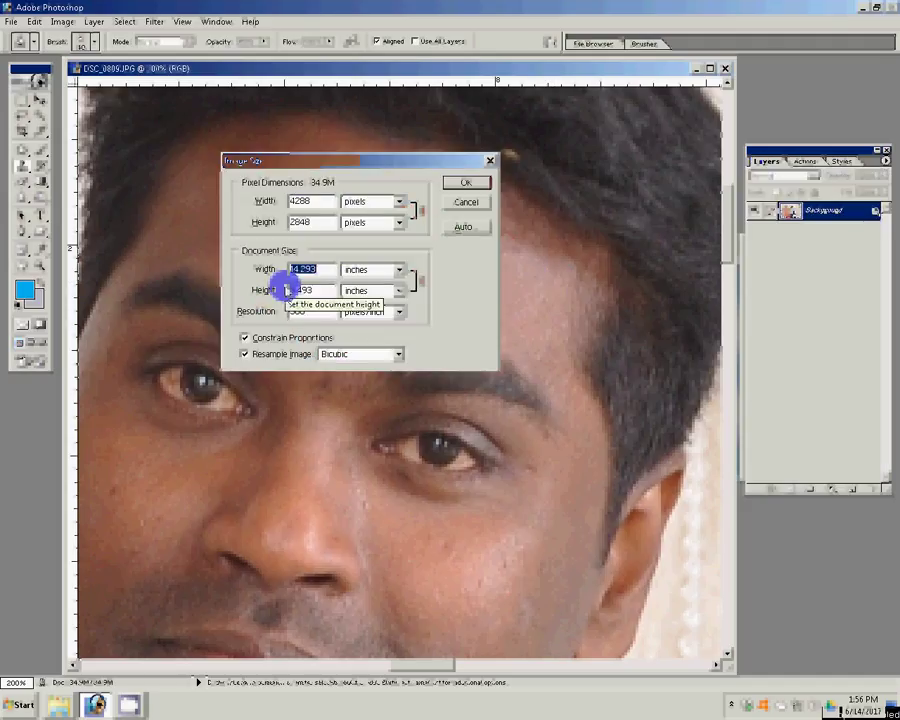
# Set the photo's width to 6 inches.
pyautogui.write('6')
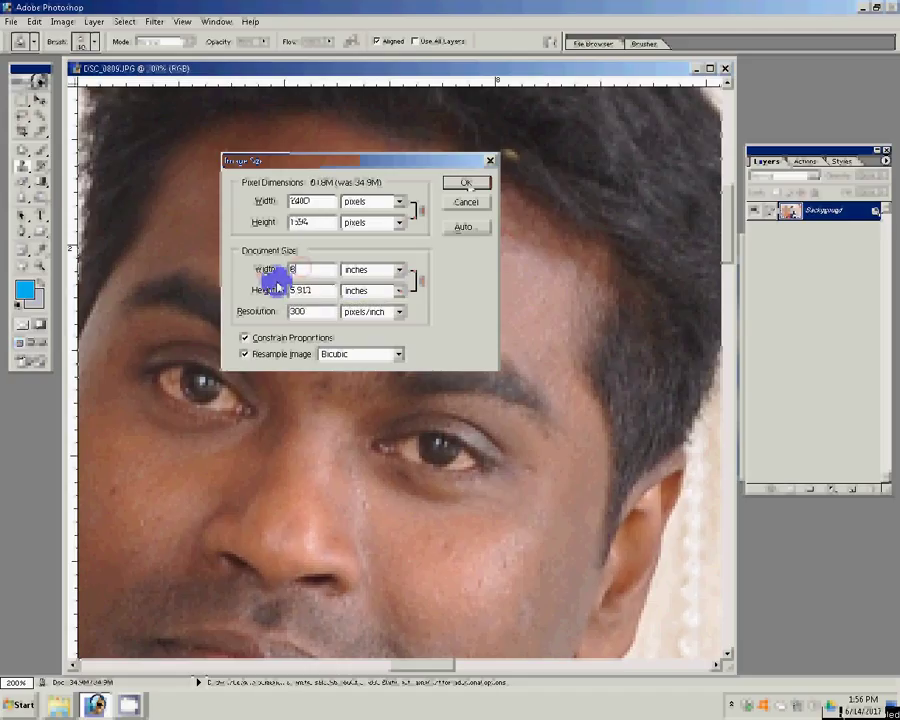
pyautogui.click(463, 184)
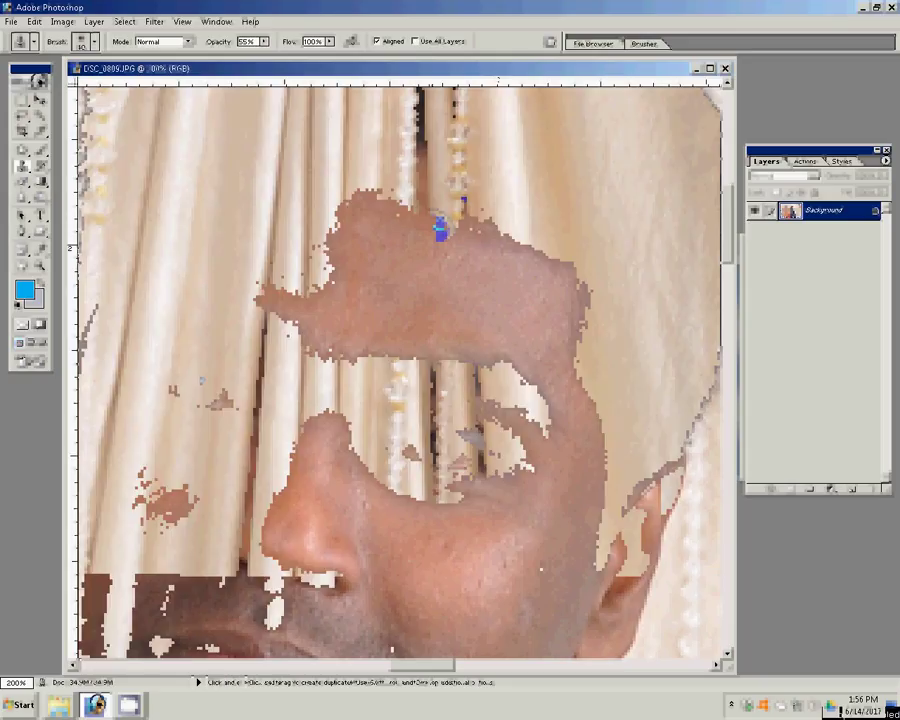
pyautogui.keyDown('alt'); pyautogui.click(249, 312); pyautogui.keyUp('alt')
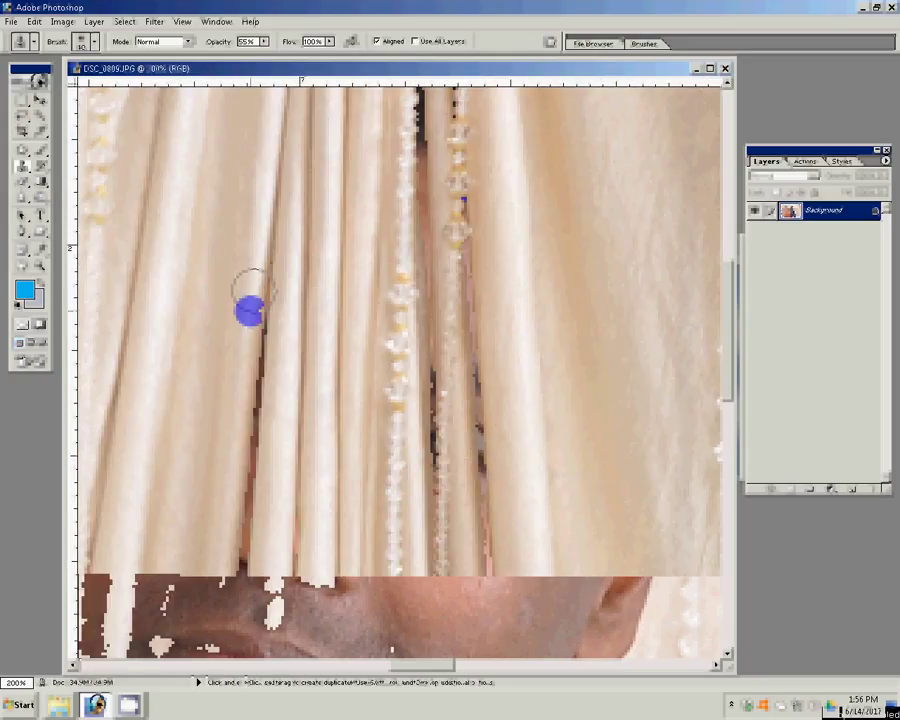
pyautogui.click(88, 42)
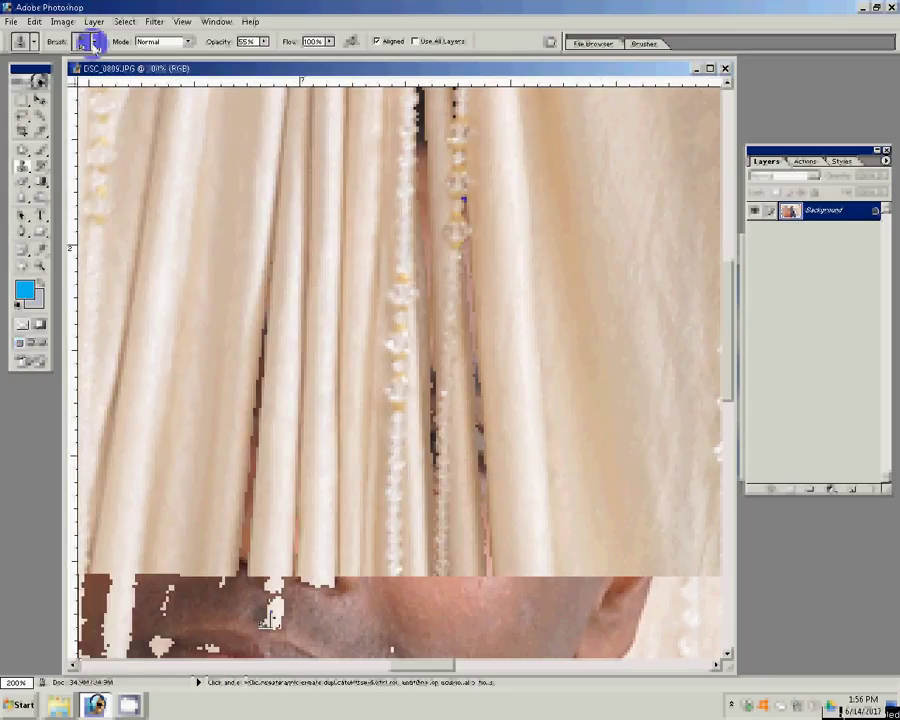
# Duplicate the Background layer via Layer via Copy and launch the graininess filter.
pyautogui.click(93, 21)
pyautogui.click(110, 48)
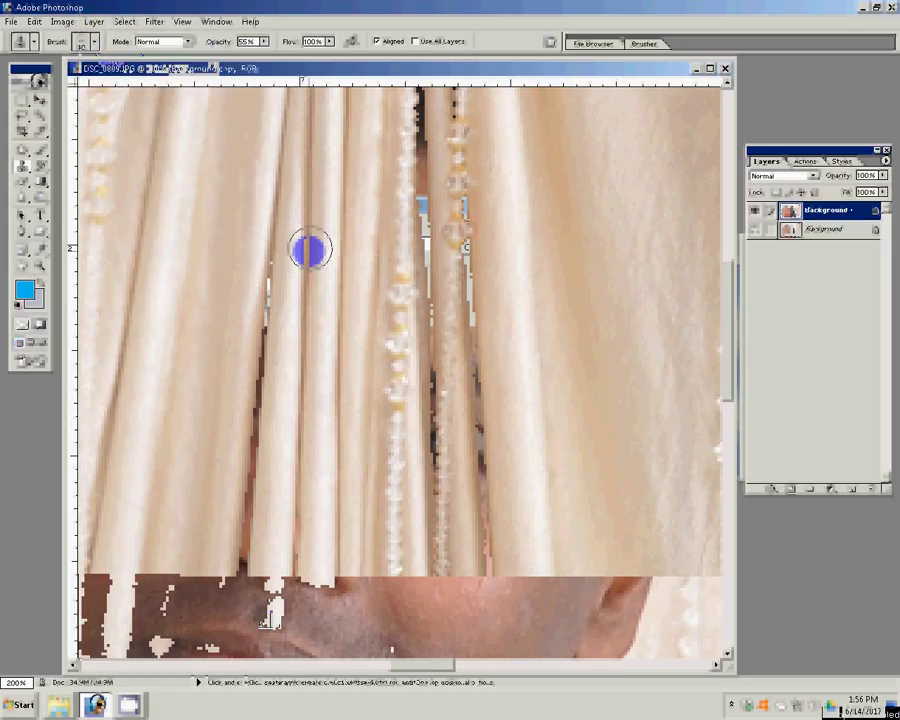
pyautogui.hotkey('alt', 't')
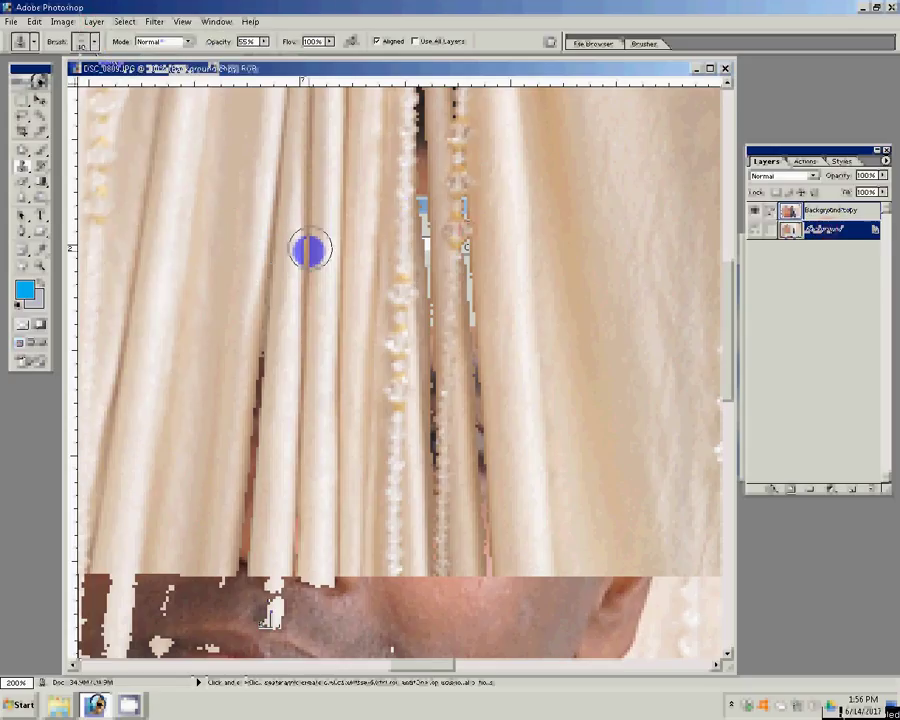
pyautogui.press('n')
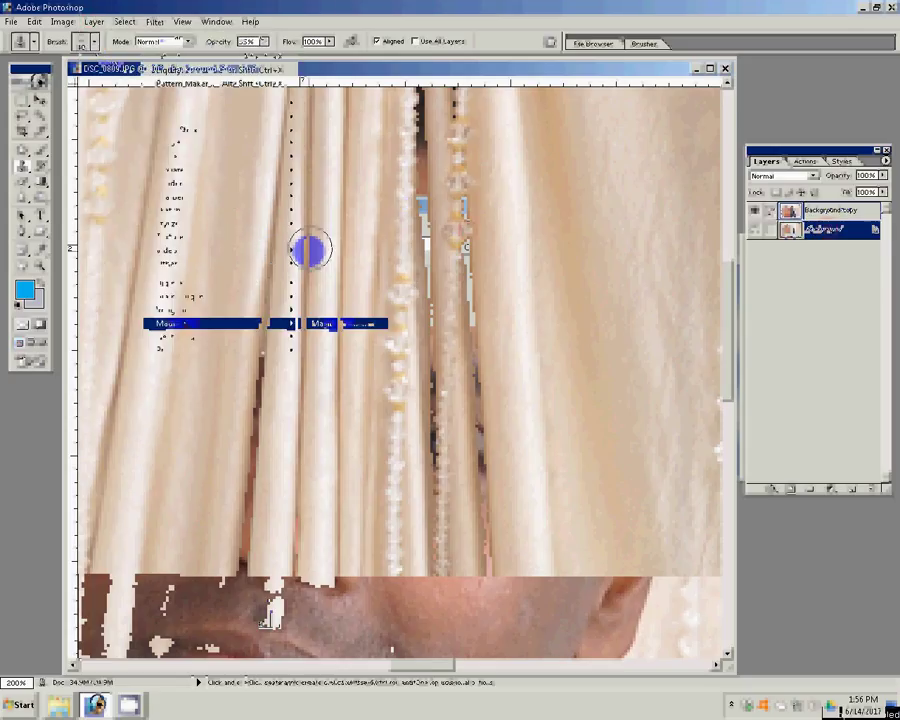
pyautogui.press('Return')
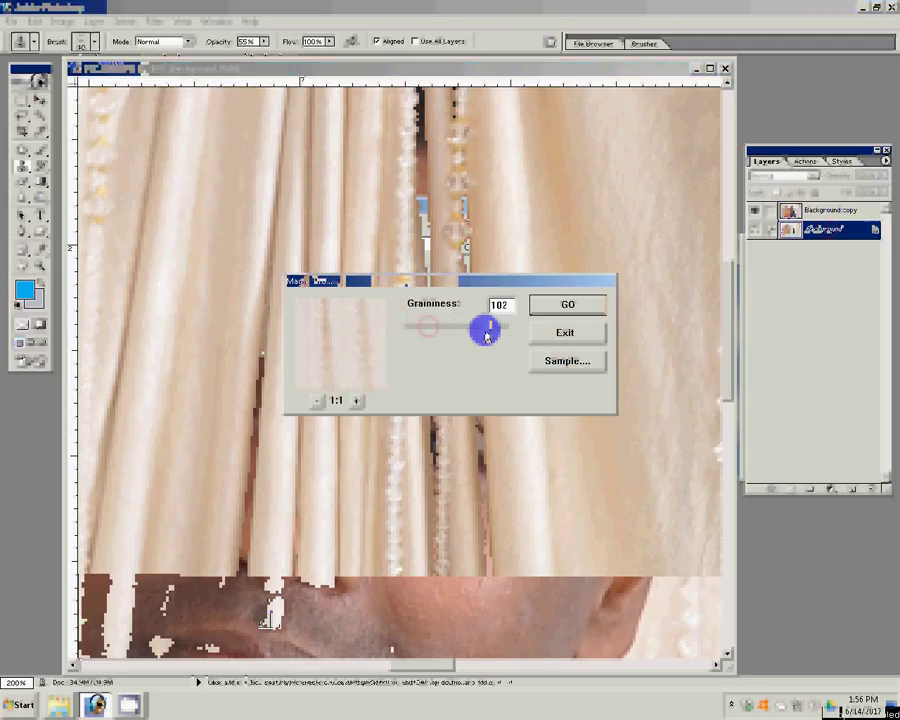
# Apply graininess at 90 and Add Noise to the Background layer, then select Background copy.
pyautogui.moveTo(484, 327); pyautogui.dragTo(484, 335)
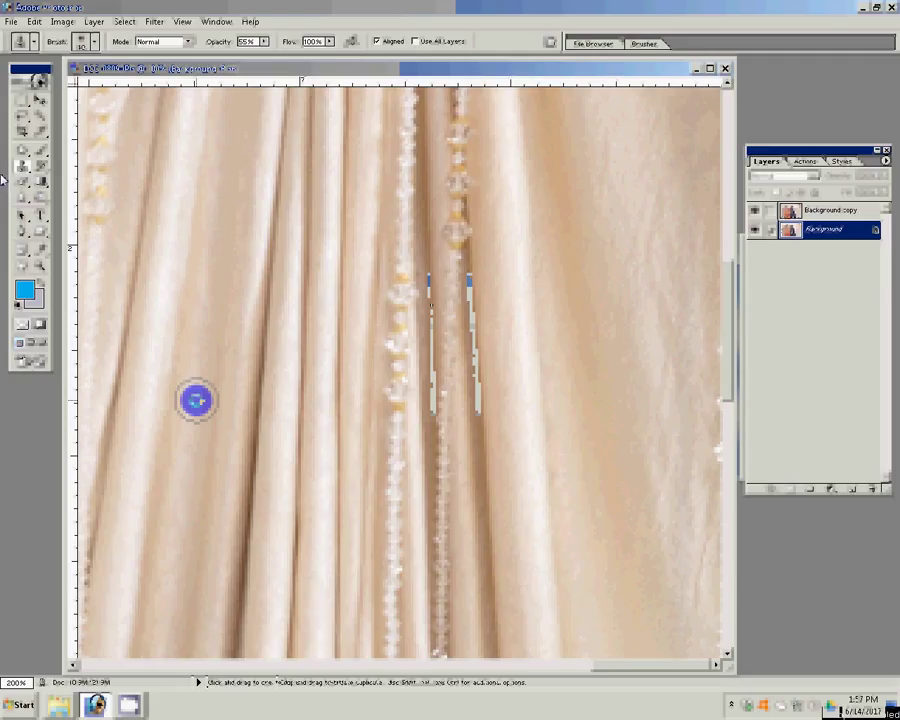
pyautogui.click(153, 22)
pyautogui.moveTo(205, 237)
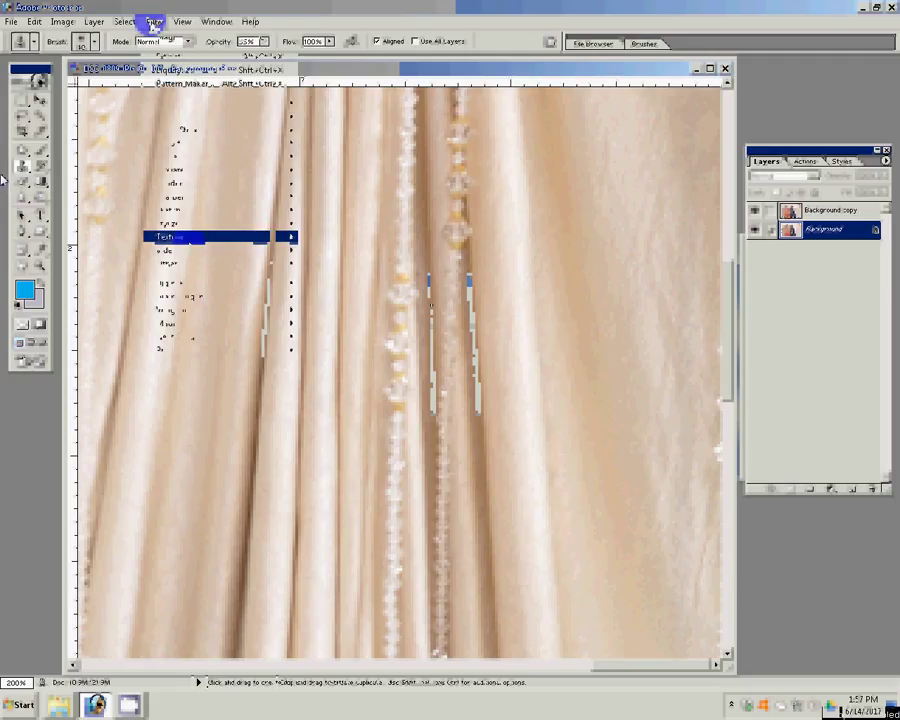
pyautogui.click(335, 157)
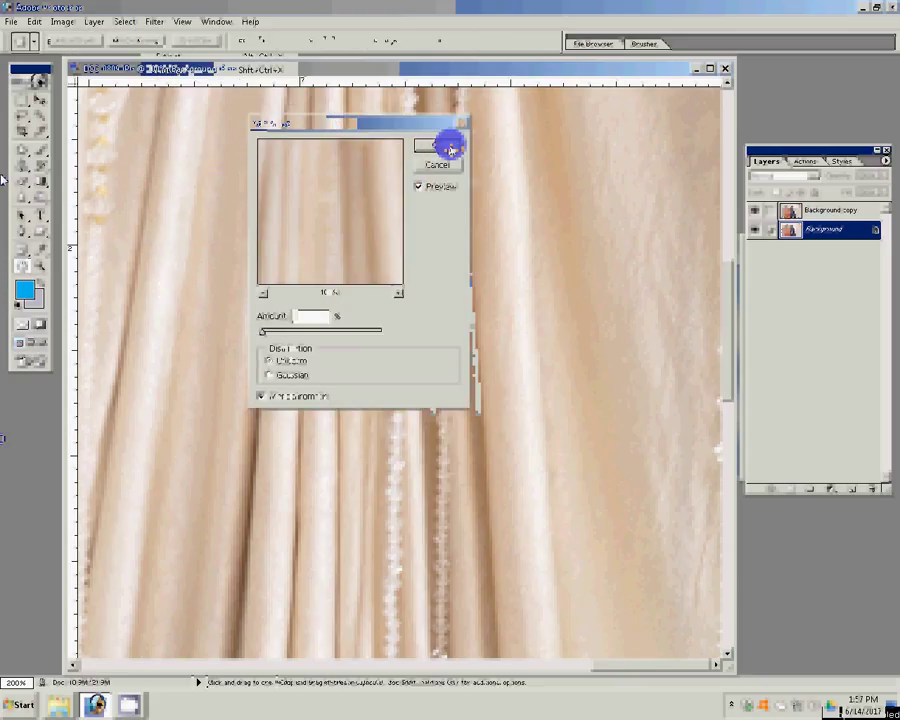
pyautogui.click(828, 210)
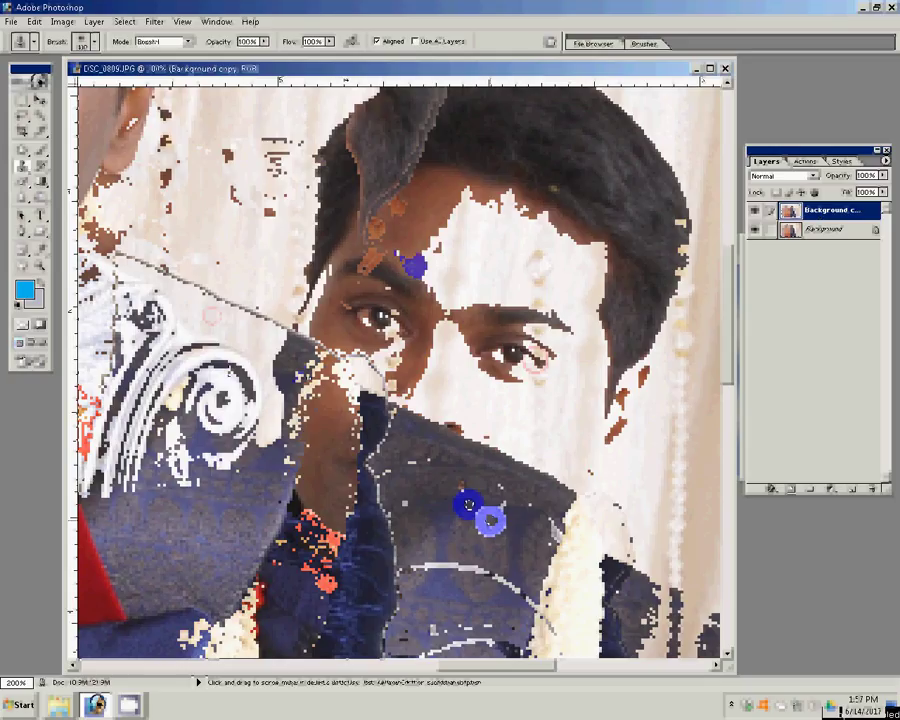
# Switch to the Eraser and set its brush size to 25 pixels.
pyautogui.press('e')
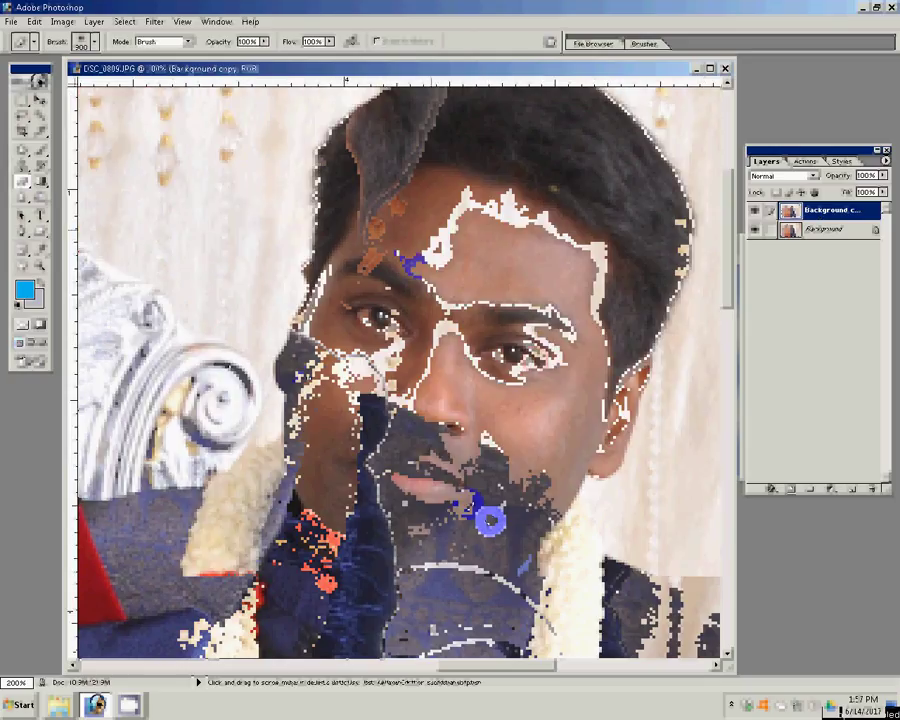
pyautogui.press(']')
pyautogui.press(']')
pyautogui.press(']')
pyautogui.rightClick(437, 240)
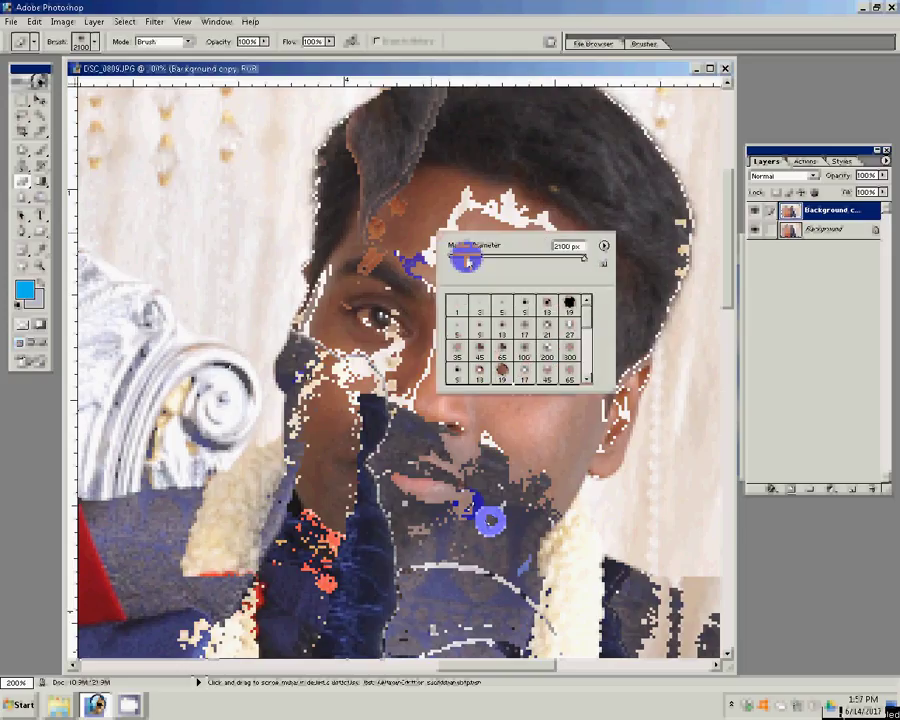
pyautogui.moveTo(460, 255); pyautogui.dragTo(465, 260)
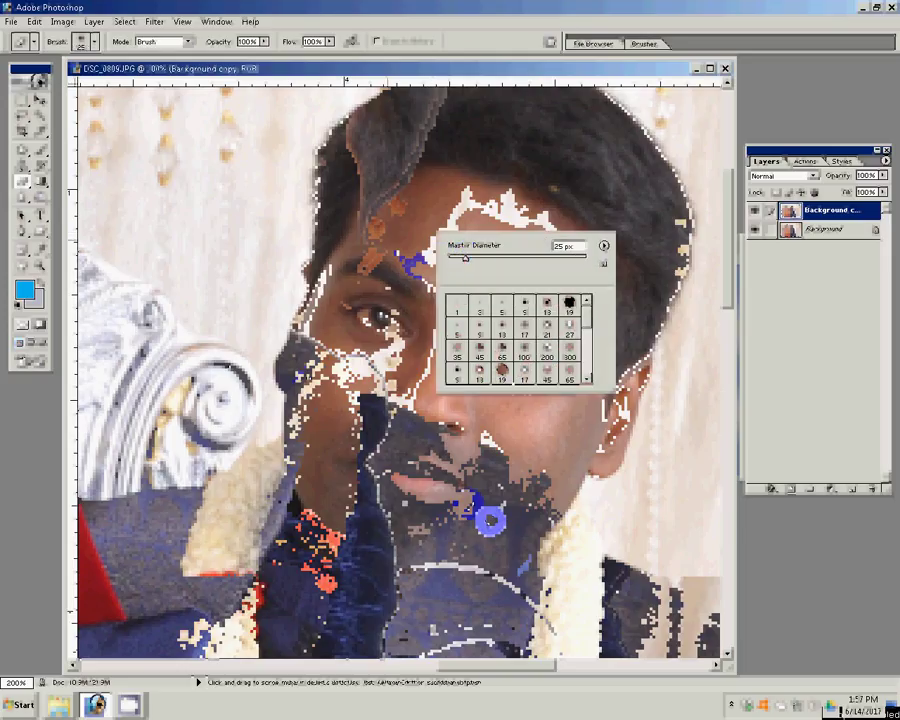
pyautogui.press('Return')
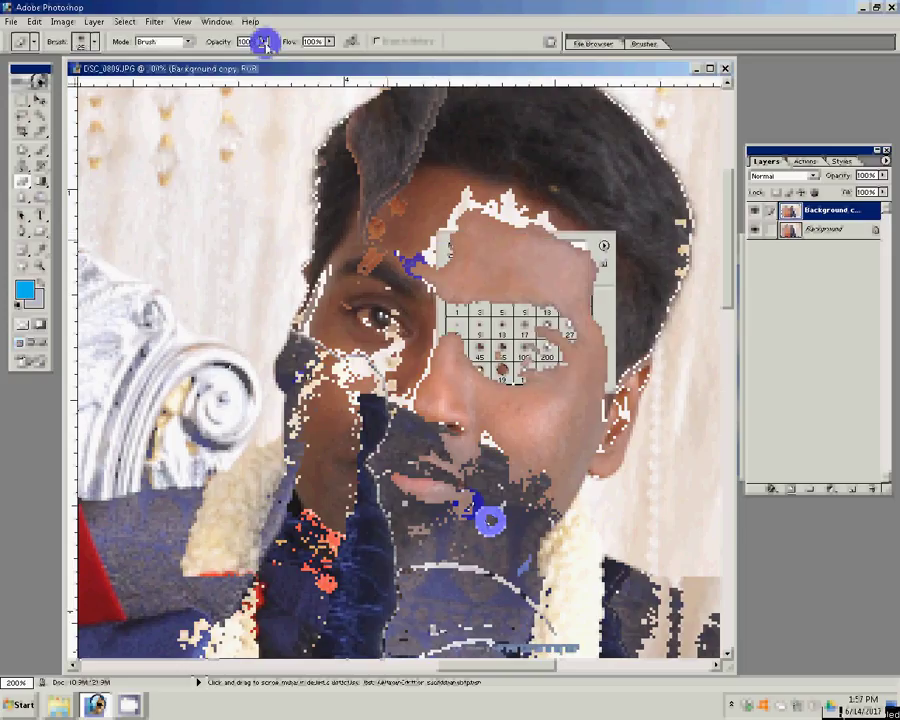
# Set eraser opacity 66% and flow 77%, then erase the Background copy around face, hair and clothing.
pyautogui.click(250, 41)
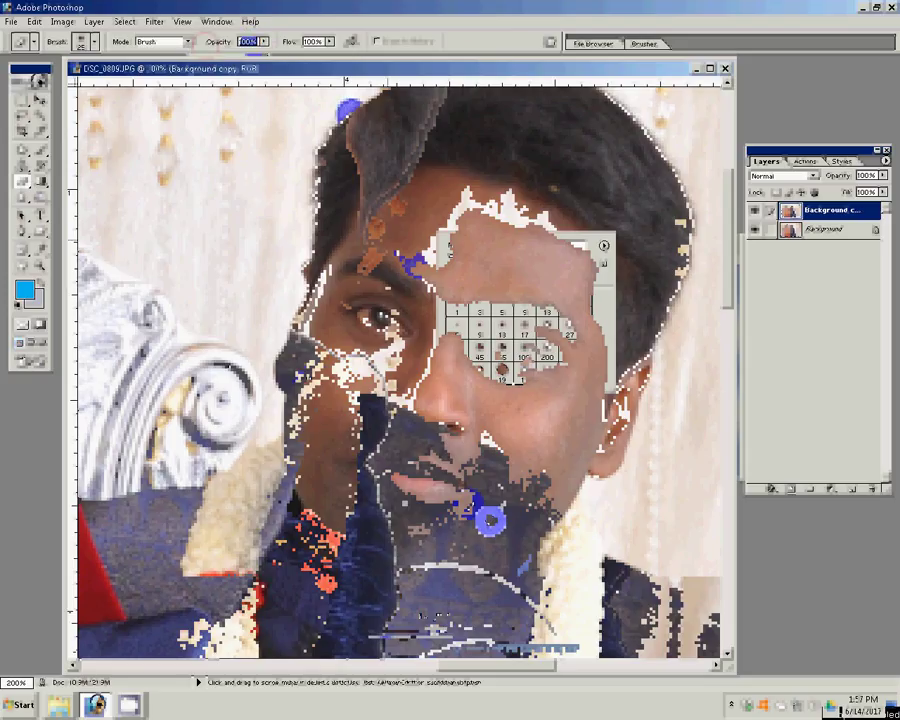
pyautogui.write('6')
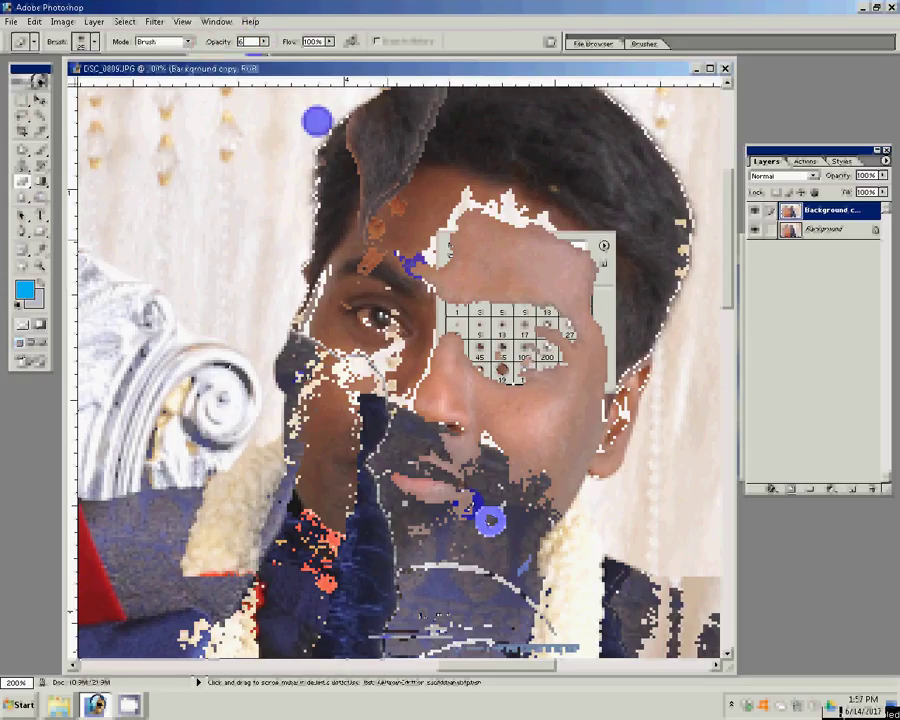
pyautogui.write('6')
pyautogui.press('Tab')
pyautogui.write('7')
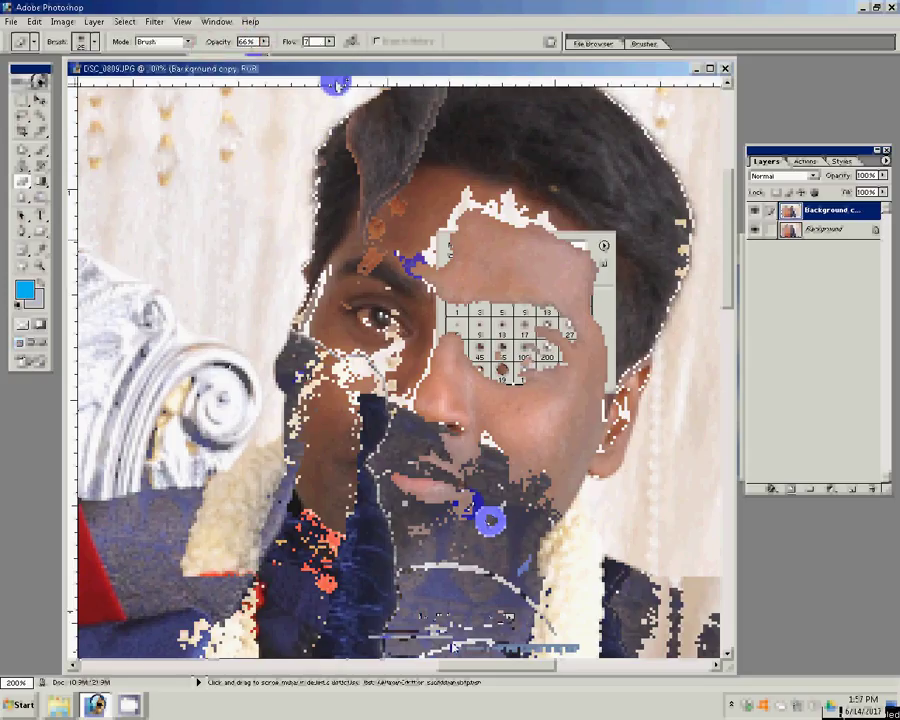
pyautogui.write('7')
pyautogui.press('Return')
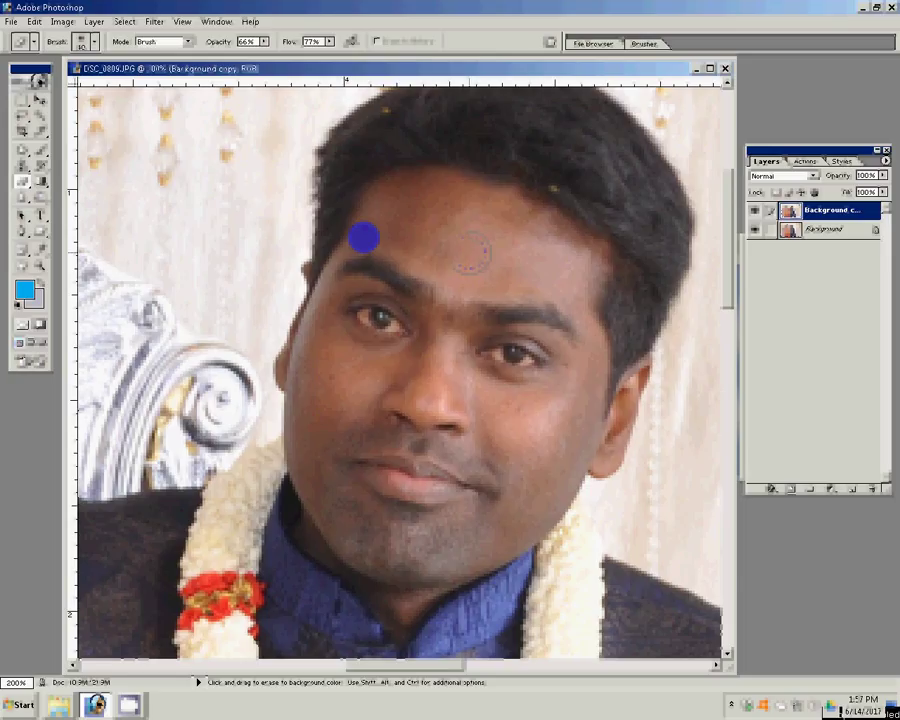
pyautogui.click(363, 237)
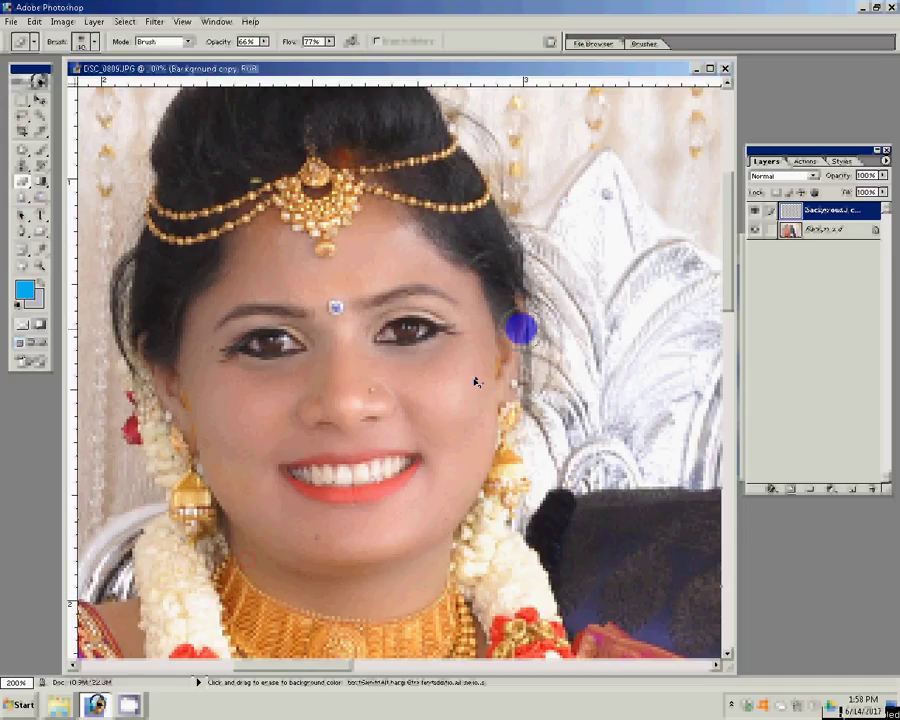
pyautogui.press('p')
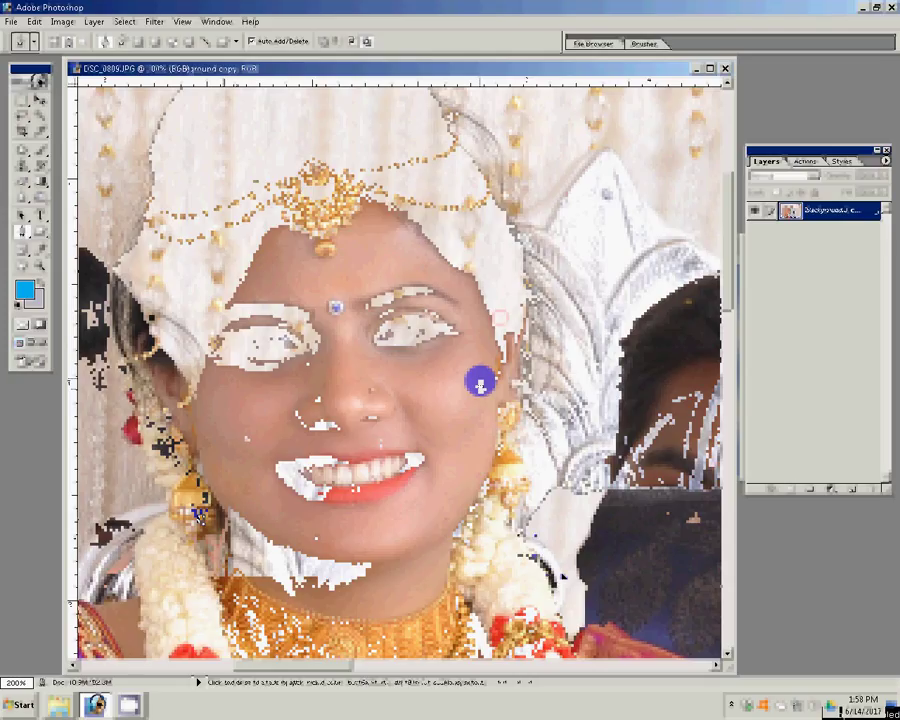
# Bring the 25.psd album page forward and add a vertical guide at its centre.
pyautogui.moveTo(480, 382); pyautogui.dragTo(347, 322)
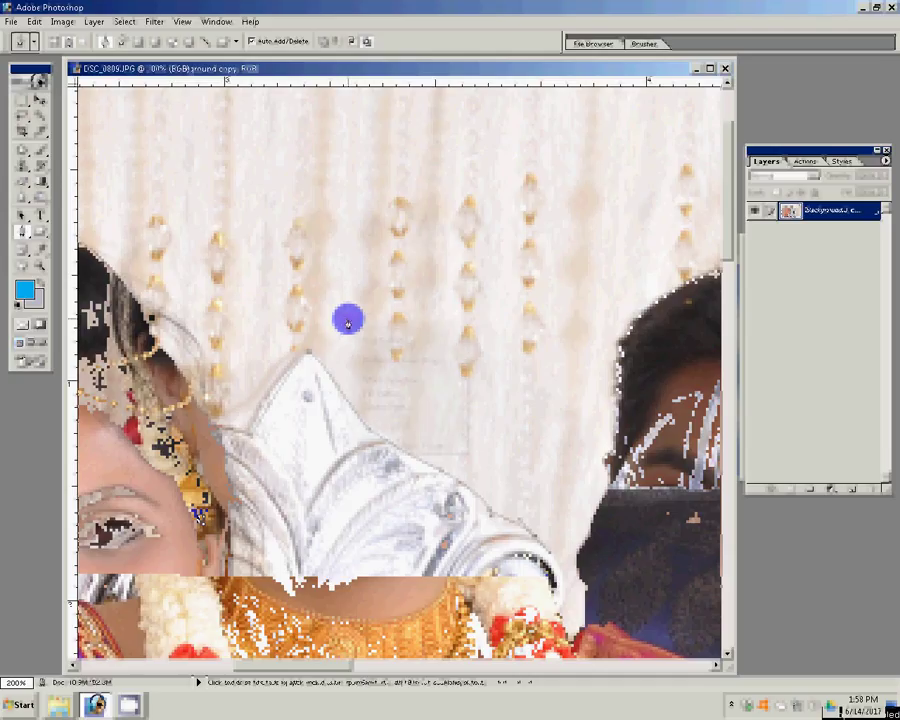
pyautogui.rightClick(347, 322)
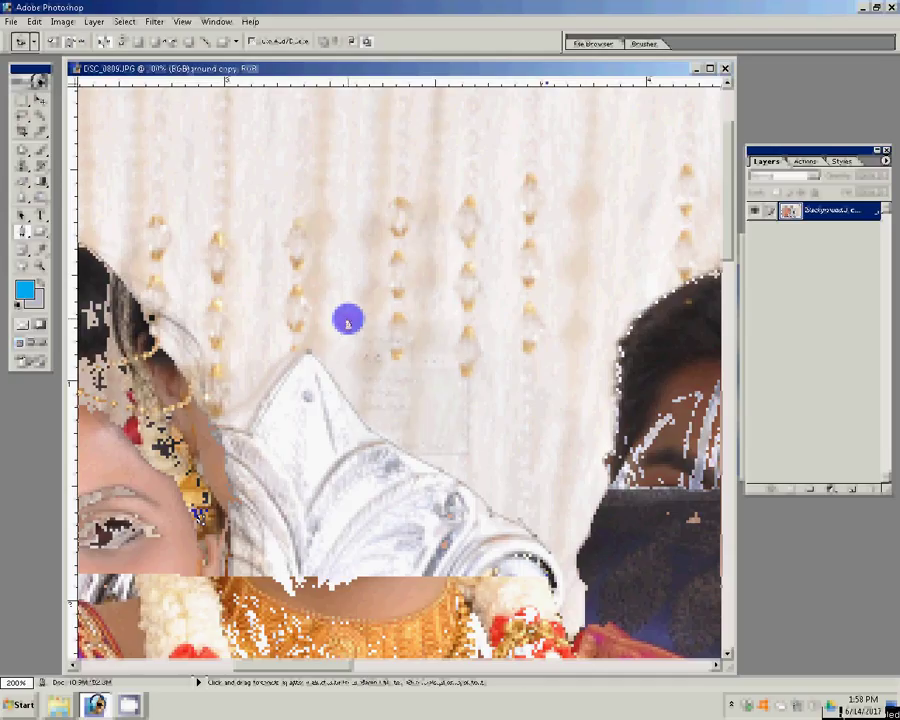
pyautogui.press('v')
pyautogui.click(148, 153)
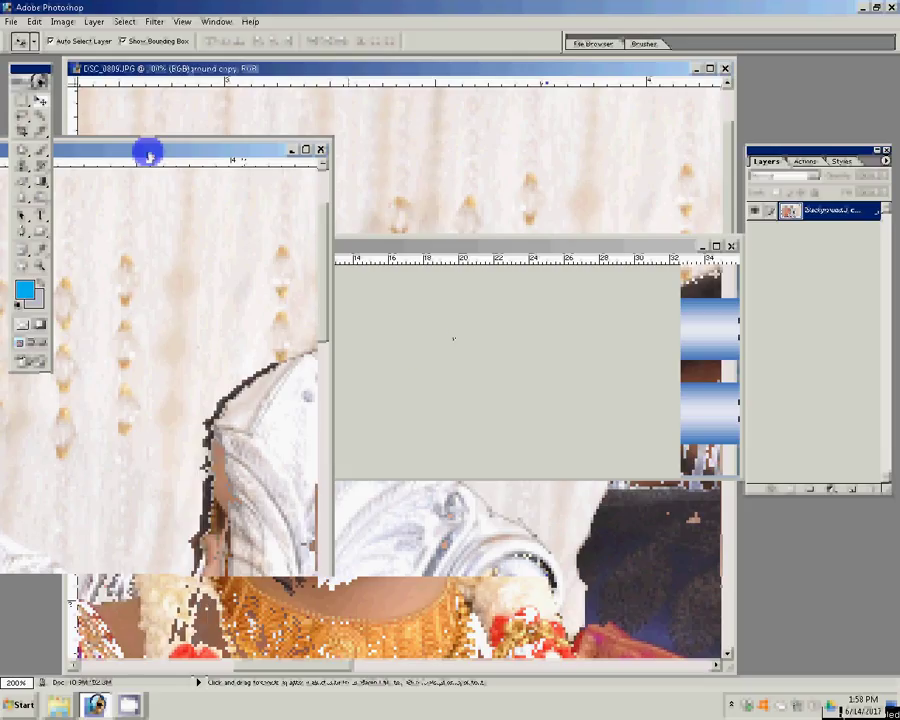
pyautogui.click(257, 381)
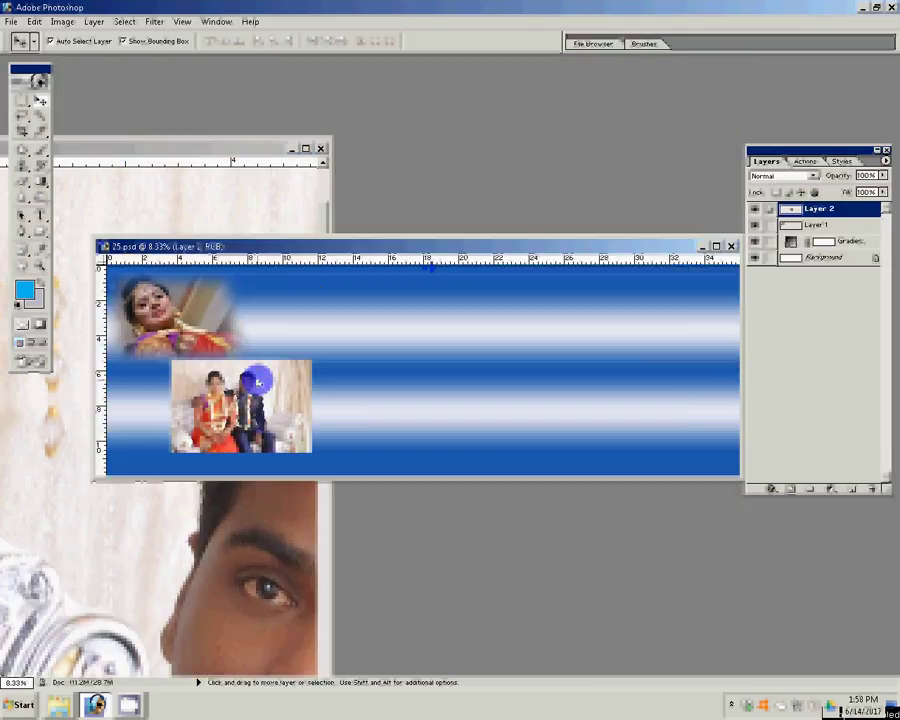
pyautogui.moveTo(426, 262); pyautogui.dragTo(427, 292)
# Scale the couple photo to about 189.7% so it fills the page's left half.
pyautogui.click(272, 378)
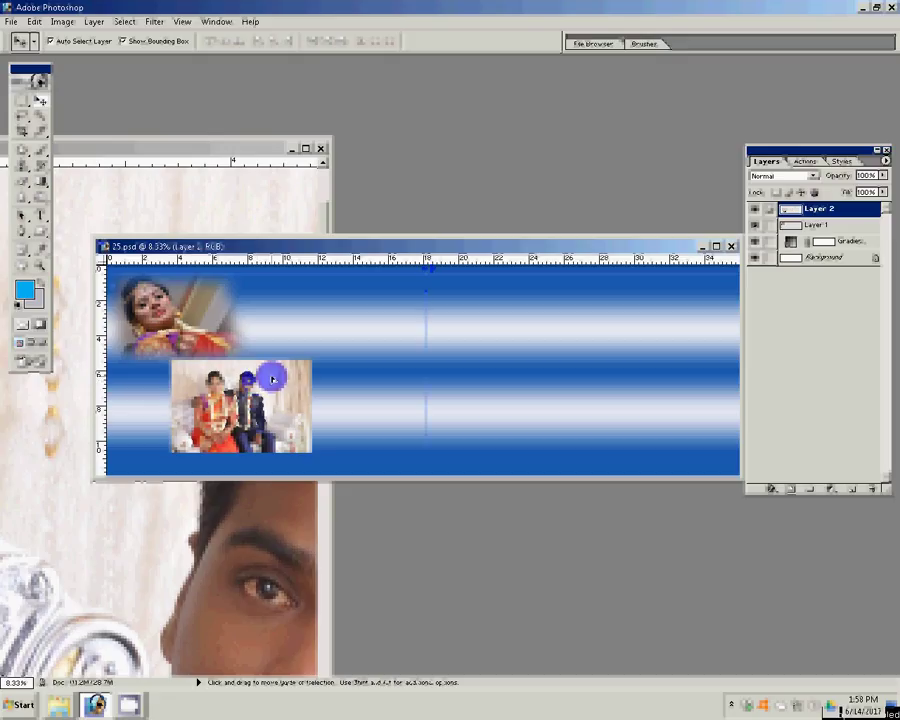
pyautogui.moveTo(272, 378); pyautogui.dragTo(366, 330)
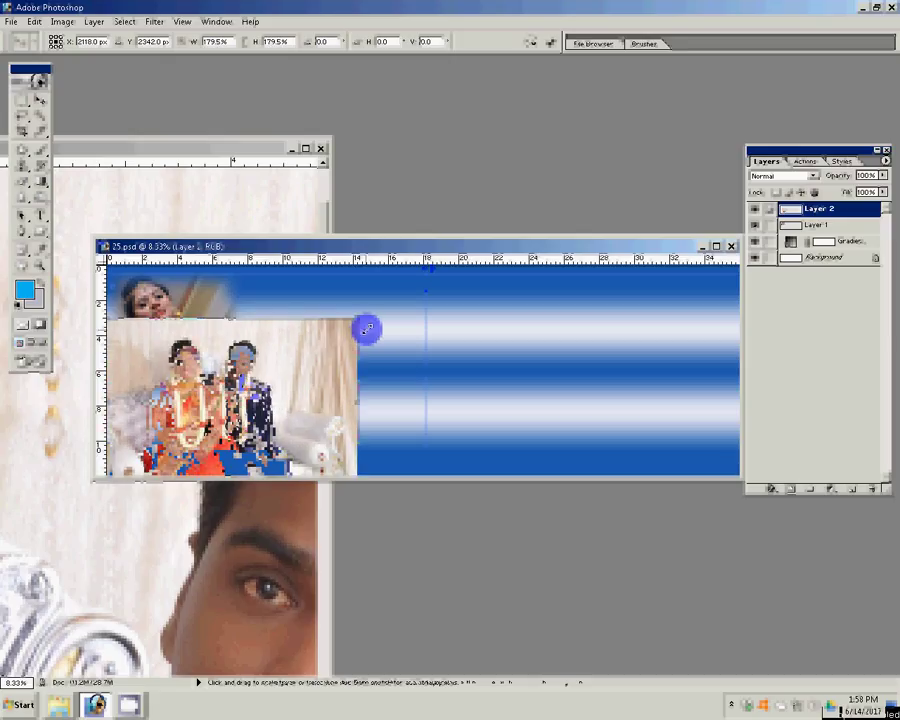
pyautogui.moveTo(366, 330)
pyautogui.mouseDown()
pyautogui.moveTo(319, 381)
pyautogui.moveTo(280, 381)
pyautogui.mouseUp()
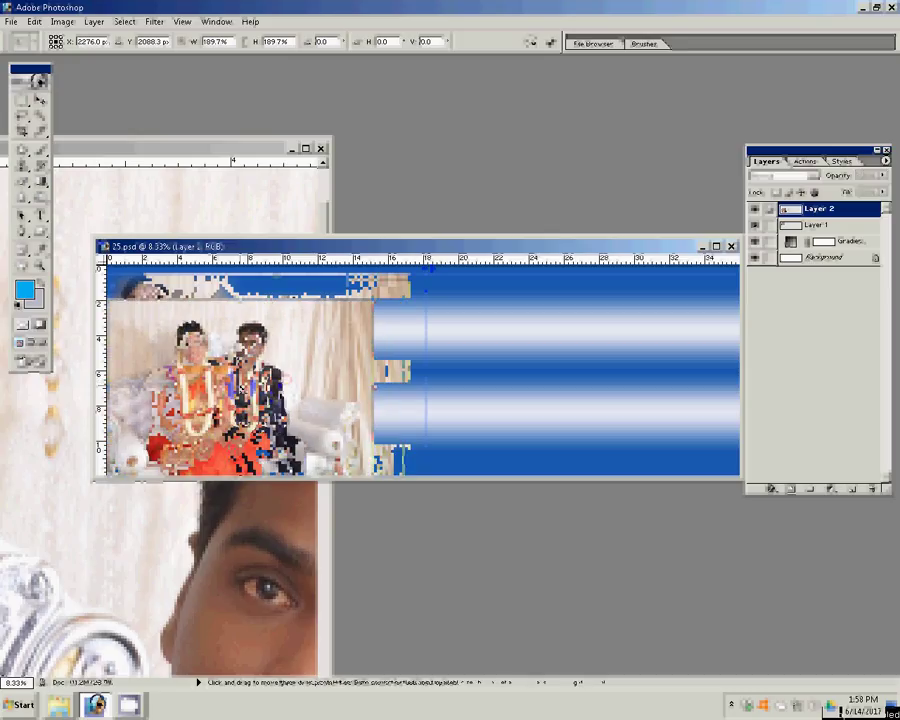
pyautogui.doubleClick(335, 374)
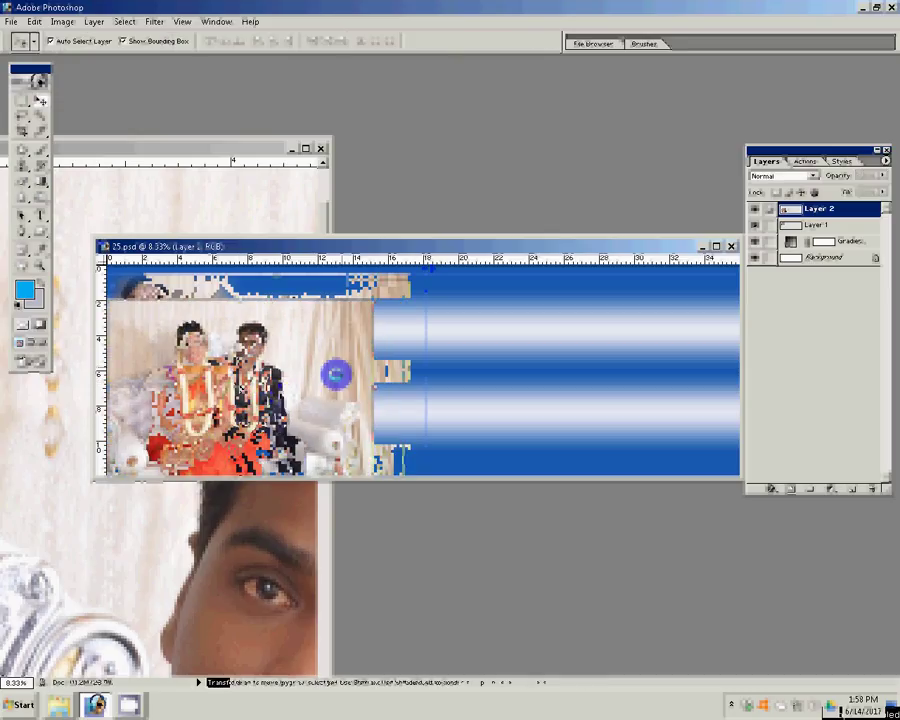
pyautogui.click(267, 196)
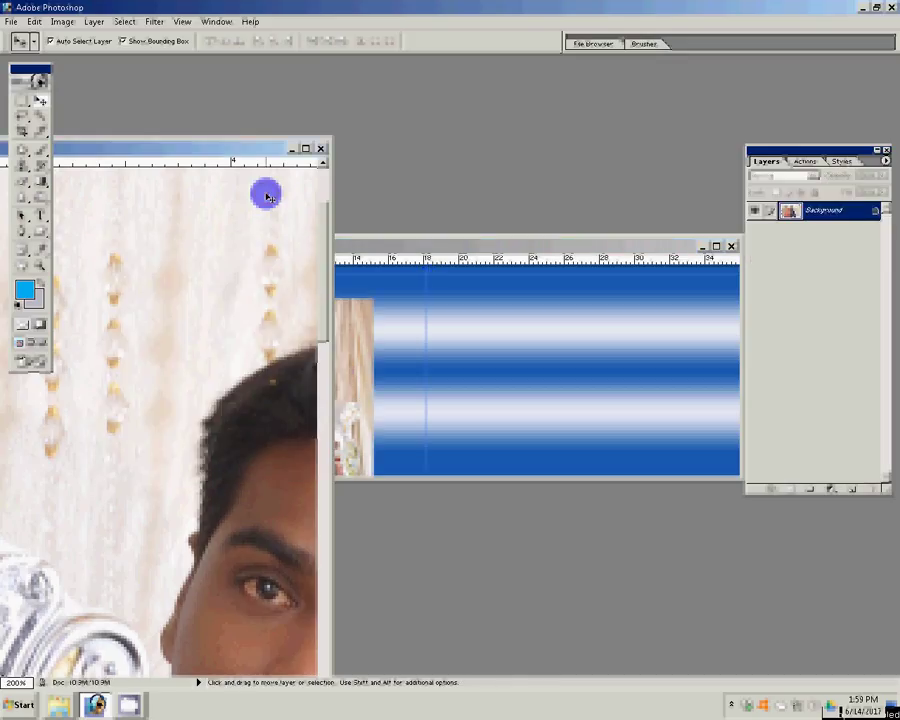
# At 300% zoom, place Pen anchors along the man's hair, ear and collar in DSC_0809.JPG.
pyautogui.click(182, 420)
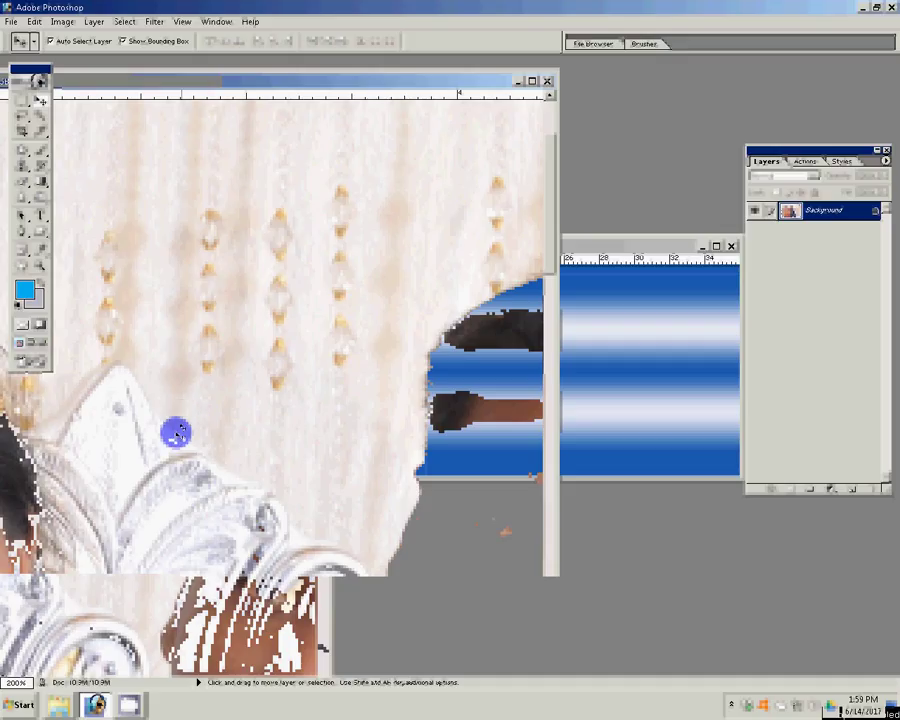
pyautogui.click(467, 315)
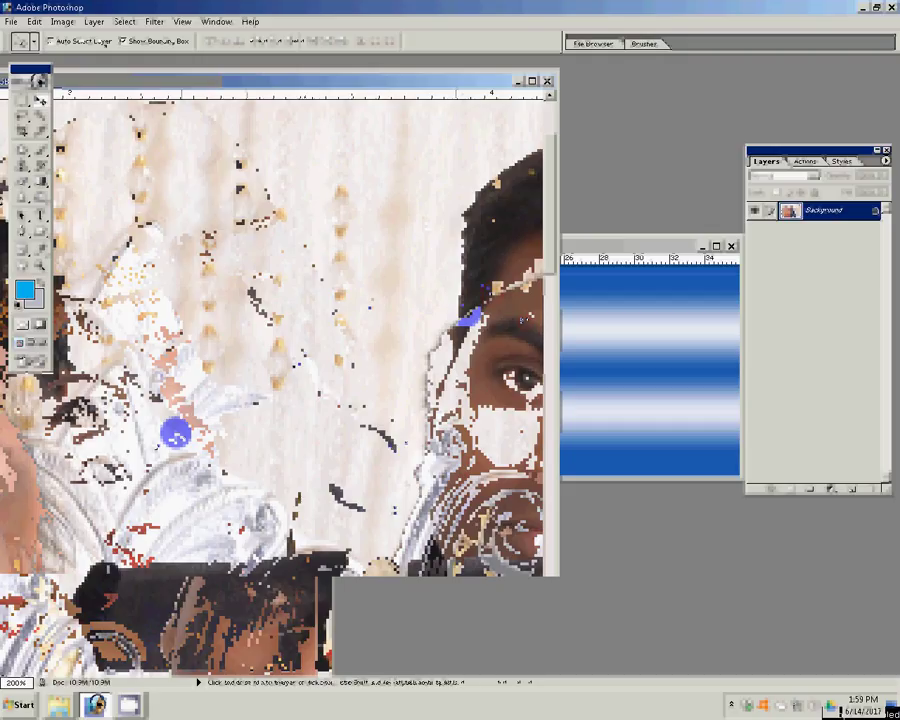
pyautogui.click(530, 421)
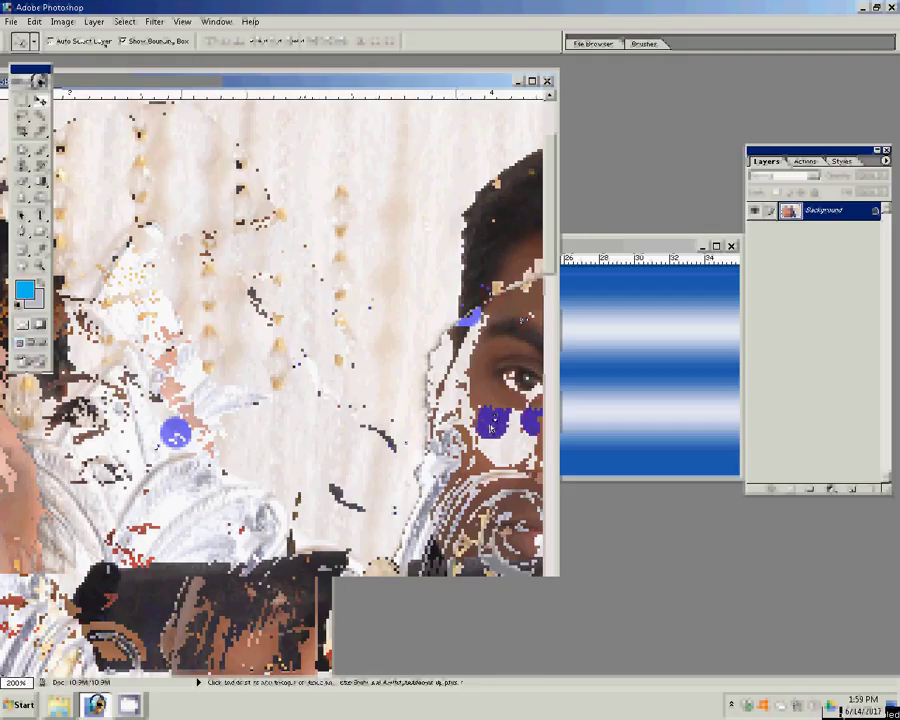
pyautogui.press('p')
pyautogui.hotkey('ctrl', '+')
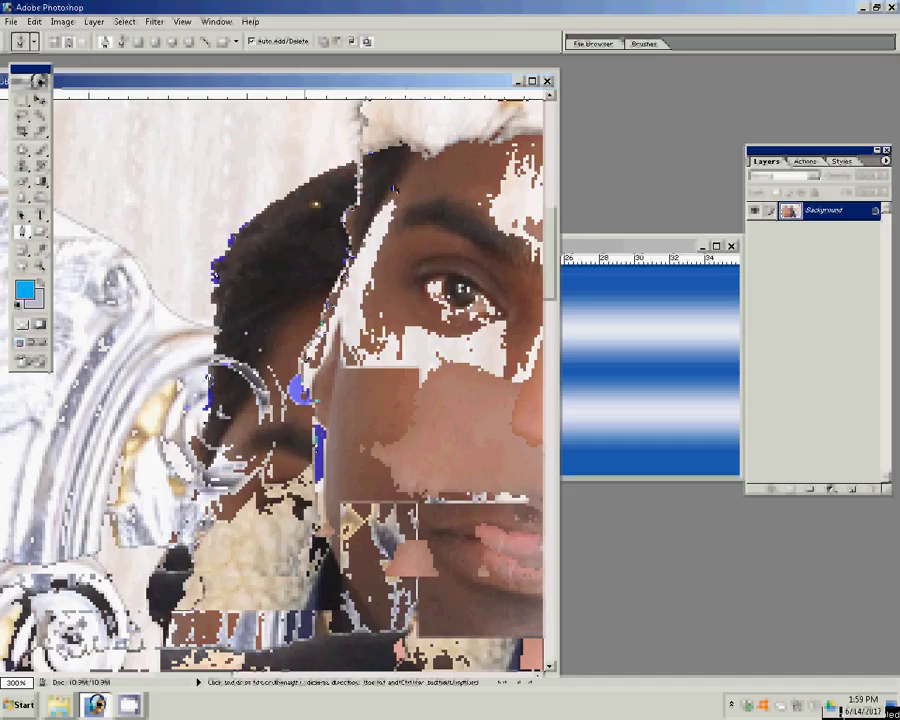
pyautogui.press('space')
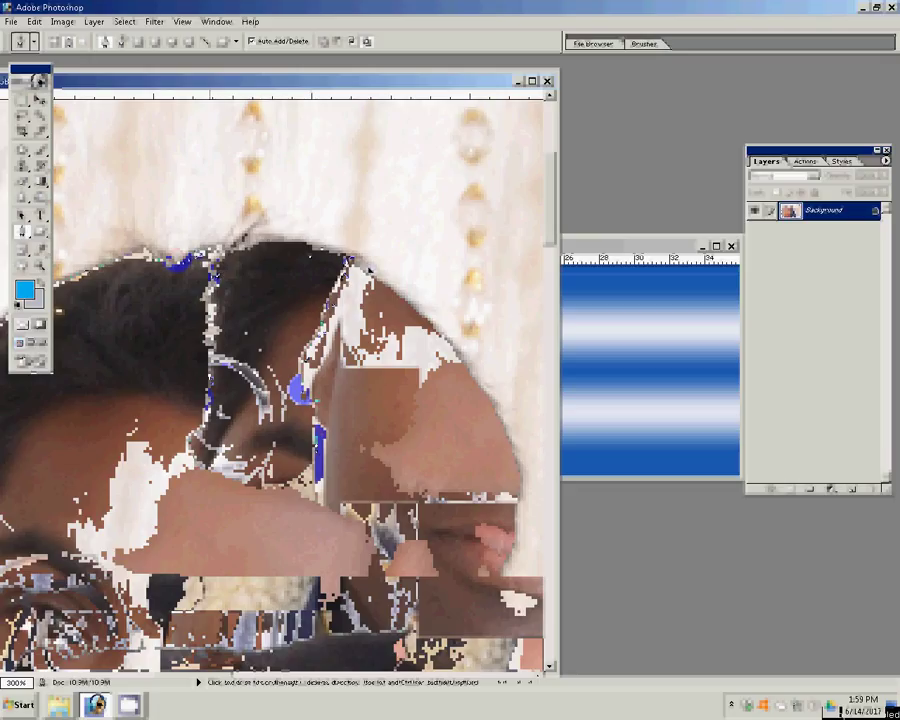
pyautogui.click(458, 389)
pyautogui.moveTo(458, 389); pyautogui.dragTo(363, 380)
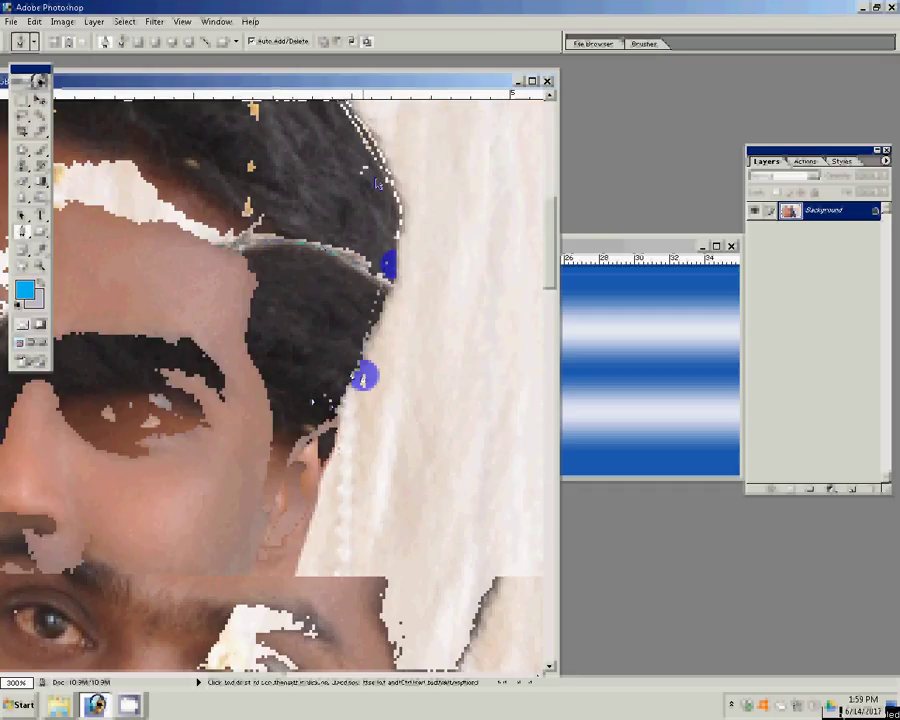
pyautogui.moveTo(340, 440); pyautogui.dragTo(381, 266)
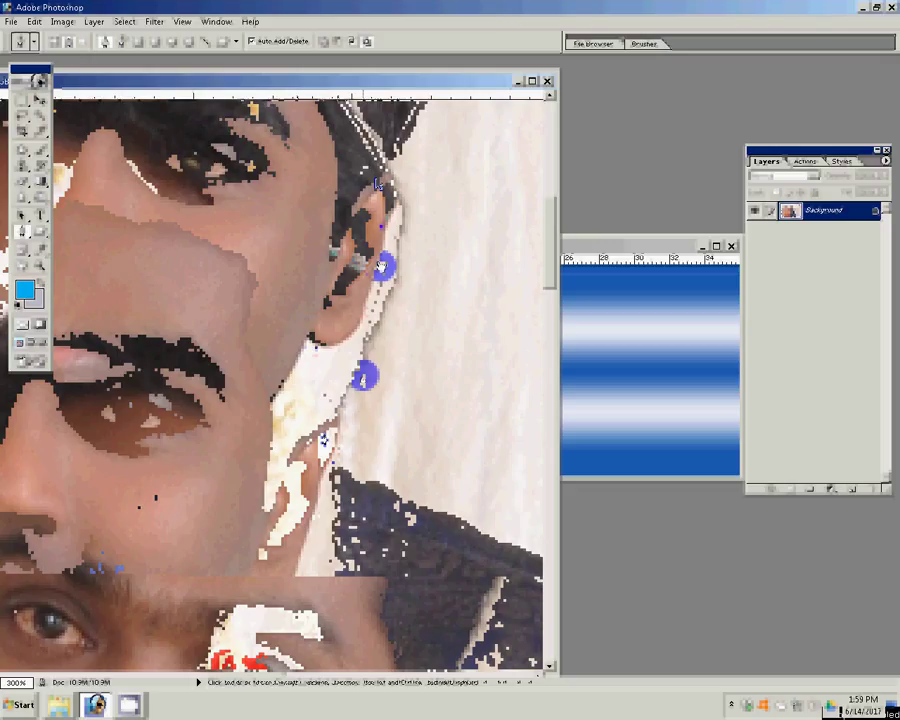
pyautogui.moveTo(333, 467); pyautogui.dragTo(434, 504)
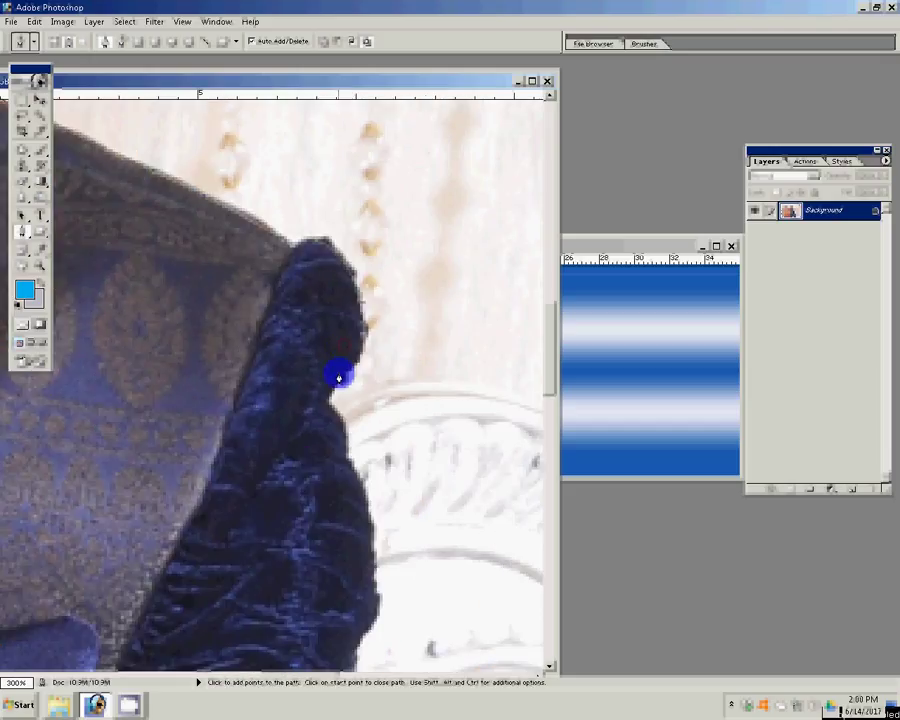
# Extend the Pen outline past the man's shoulder and chair arm to the woman's head.
pyautogui.click(389, 400)
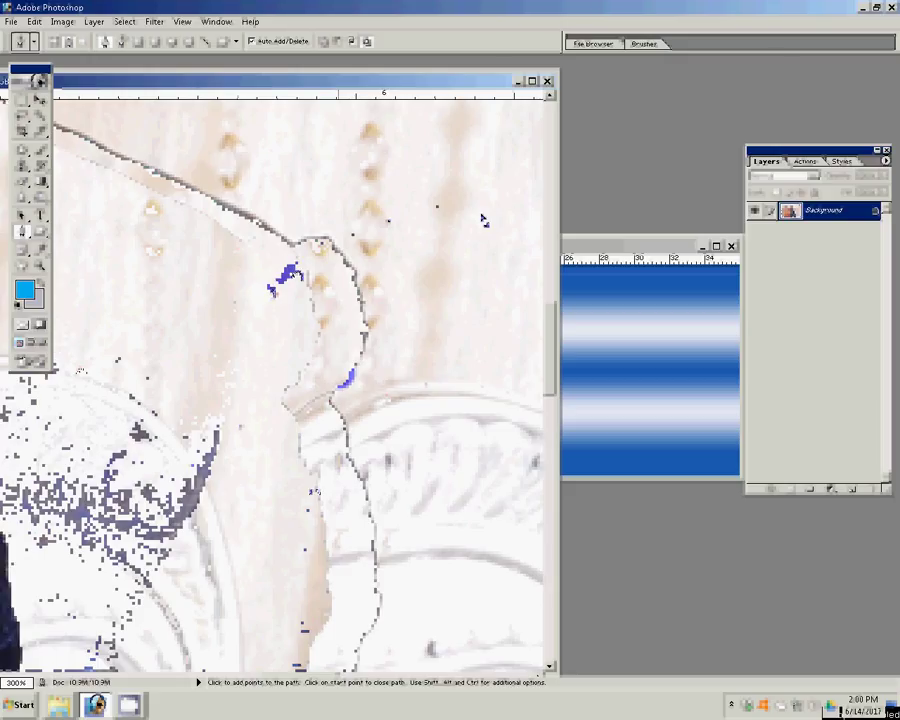
pyautogui.keyDown('alt'); pyautogui.click(327, 361); pyautogui.keyUp('alt')
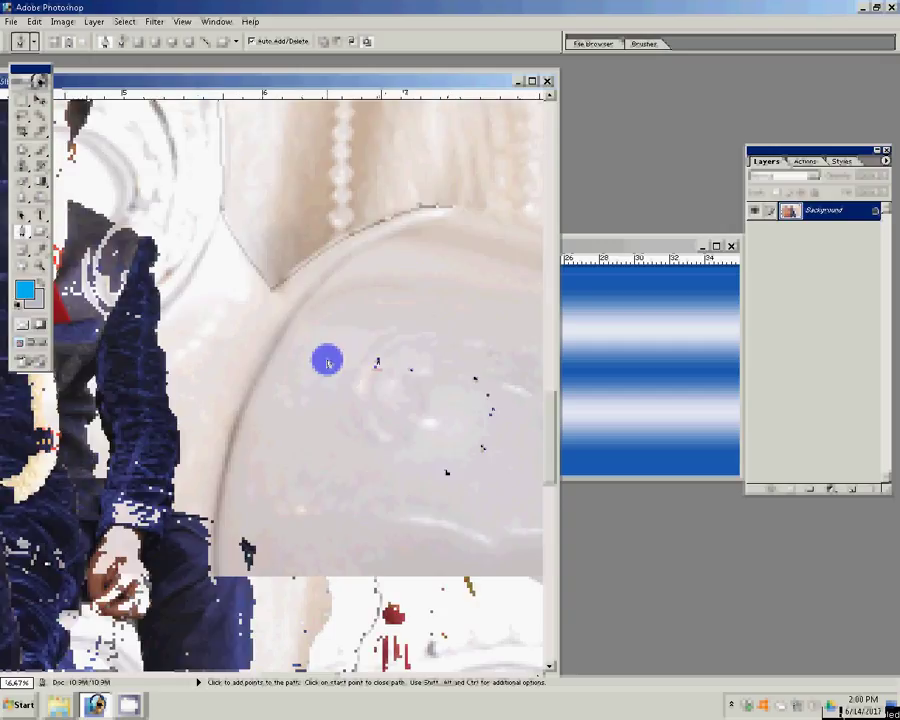
pyautogui.click(492, 588)
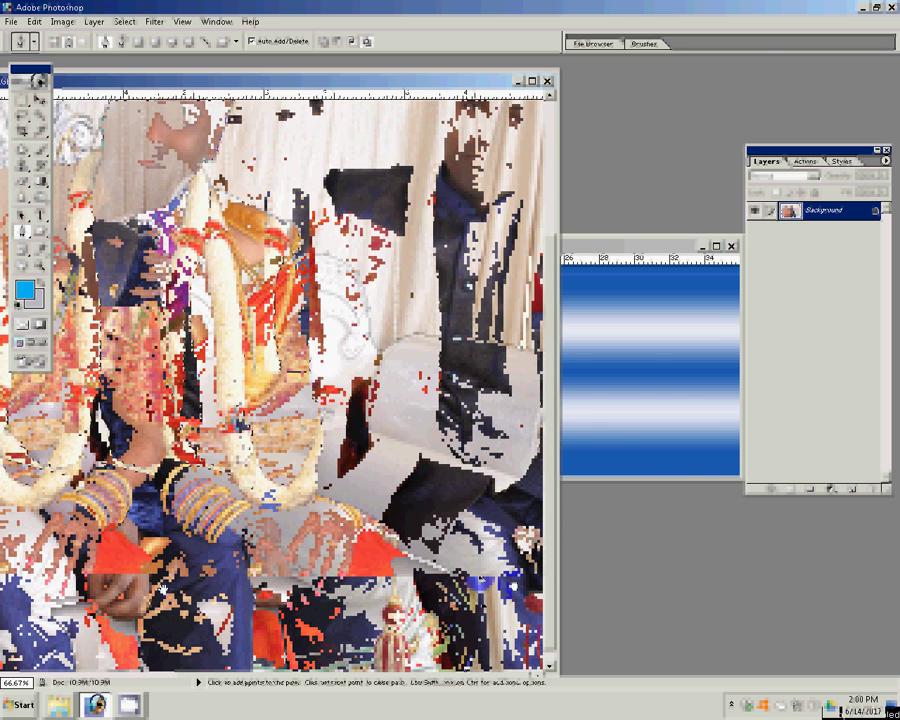
pyautogui.moveTo(360, 80); pyautogui.dragTo(575, 78)
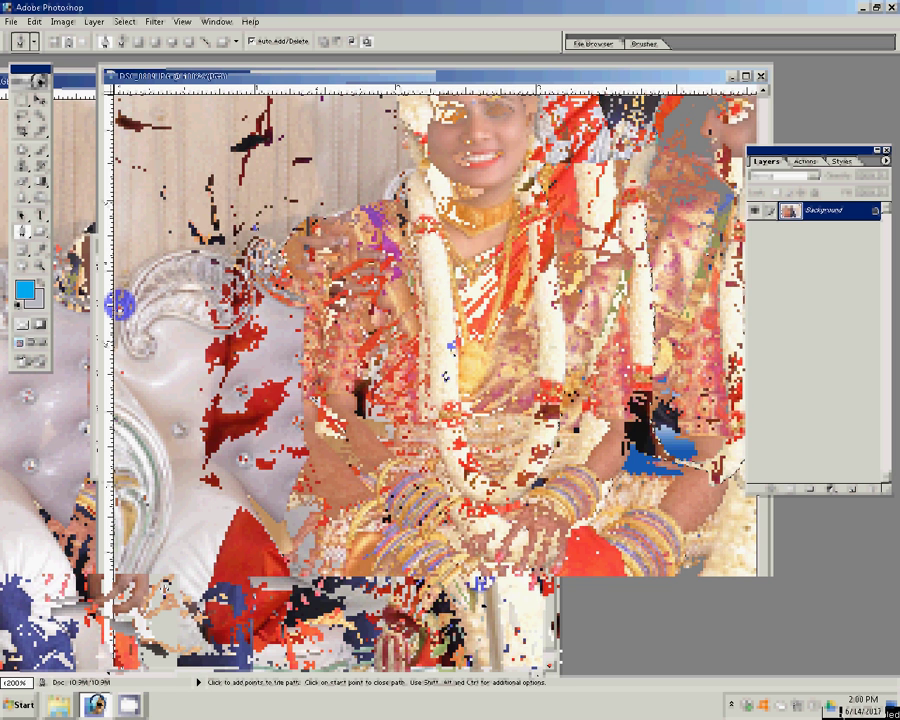
pyautogui.moveTo(120, 304); pyautogui.dragTo(620, 506)
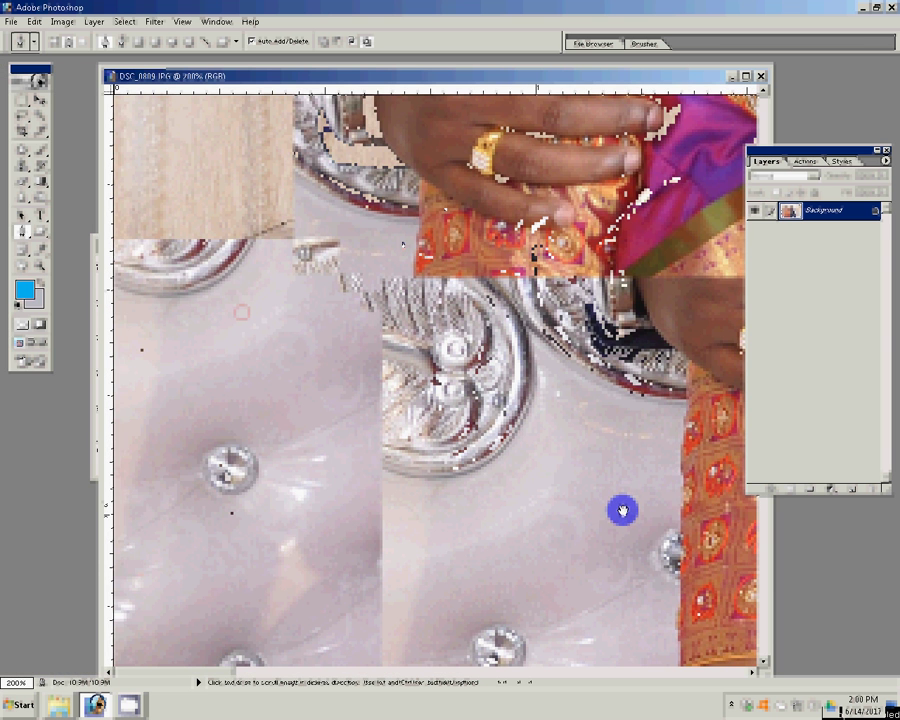
pyautogui.moveTo(622, 511); pyautogui.dragTo(494, 268)
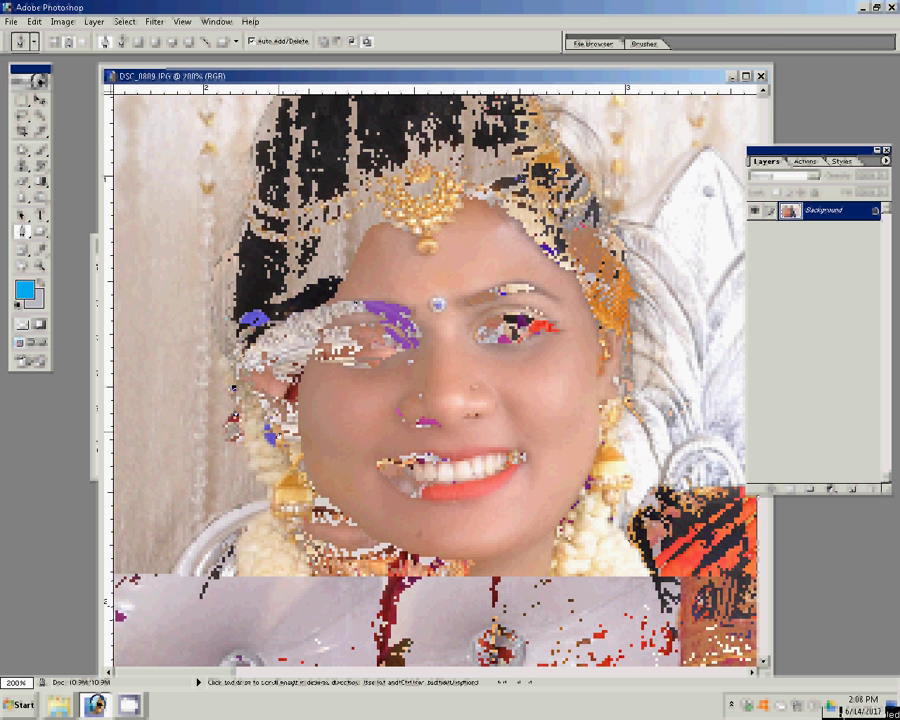
pyautogui.click(238, 252)
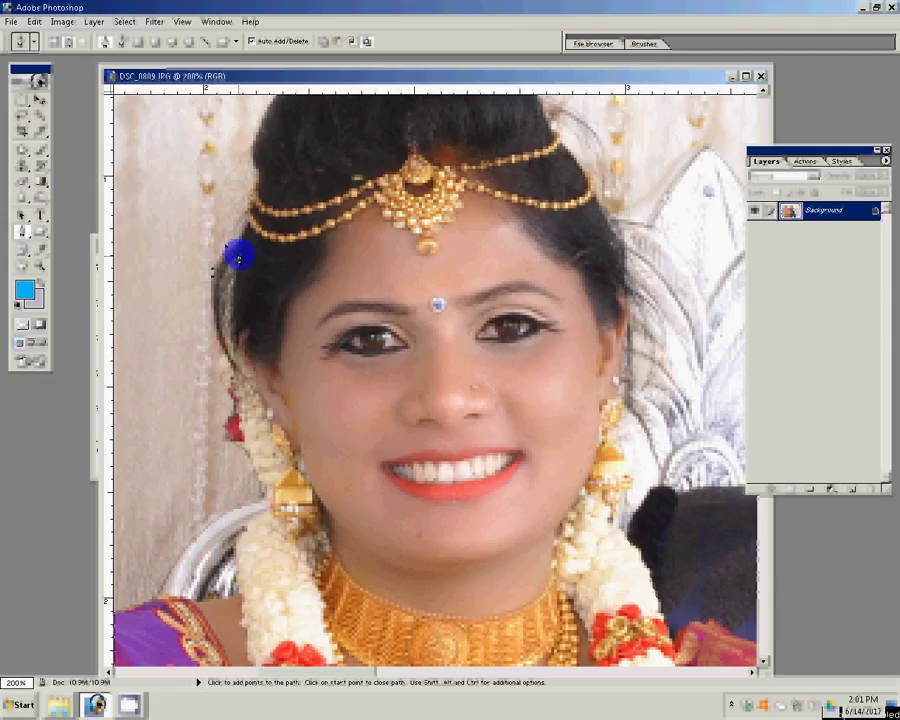
# Paste the couple cut-out, enlarge it to 174.5%, position it, and open Save As.
pyautogui.click(252, 150)
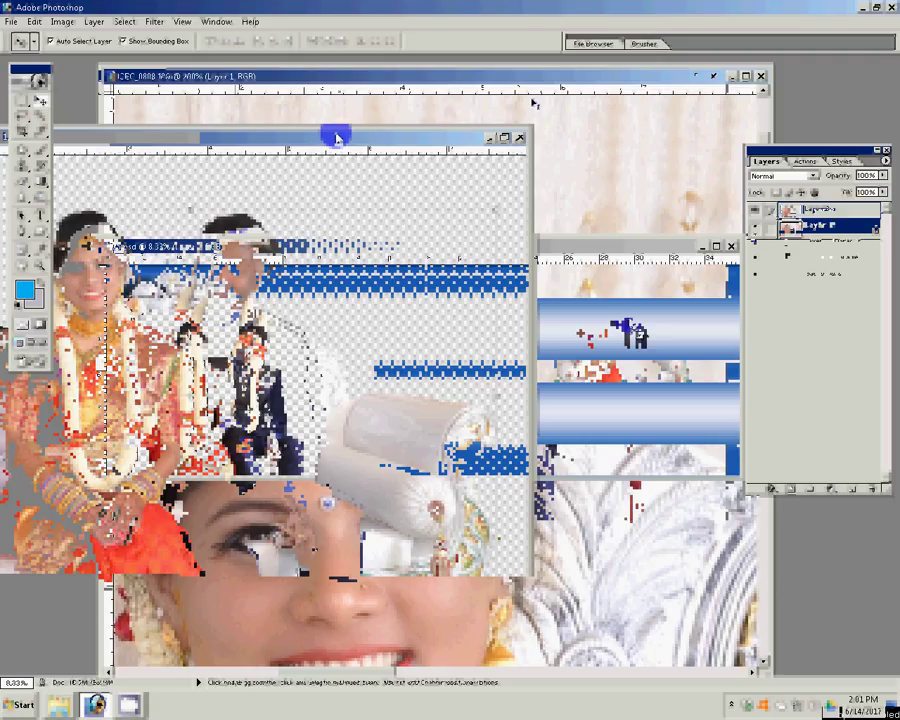
pyautogui.hotkey('ctrl', 'v')
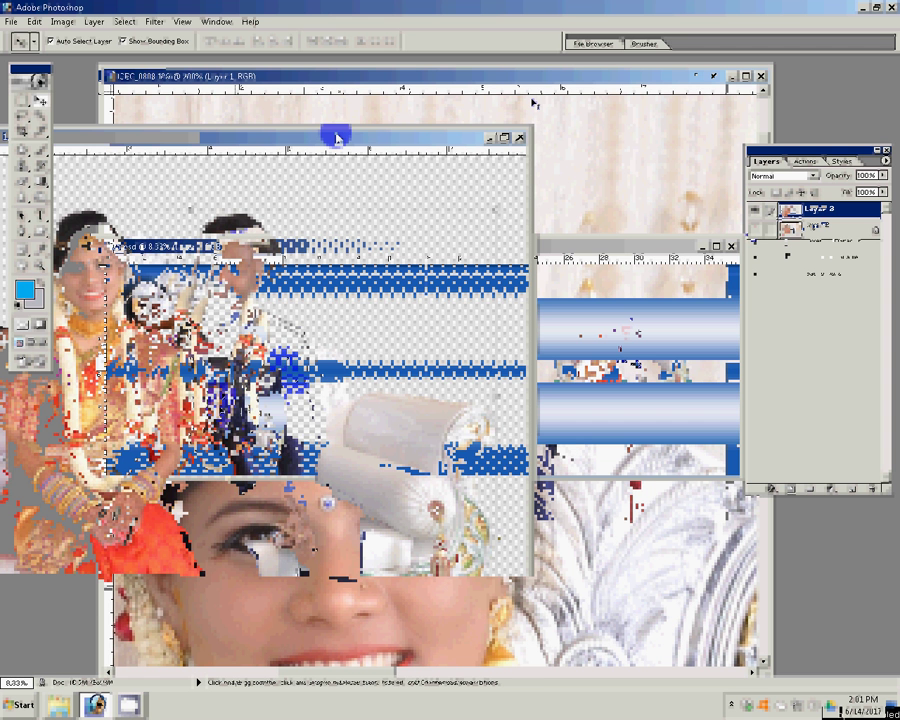
pyautogui.hotkey('ctrl', 't')
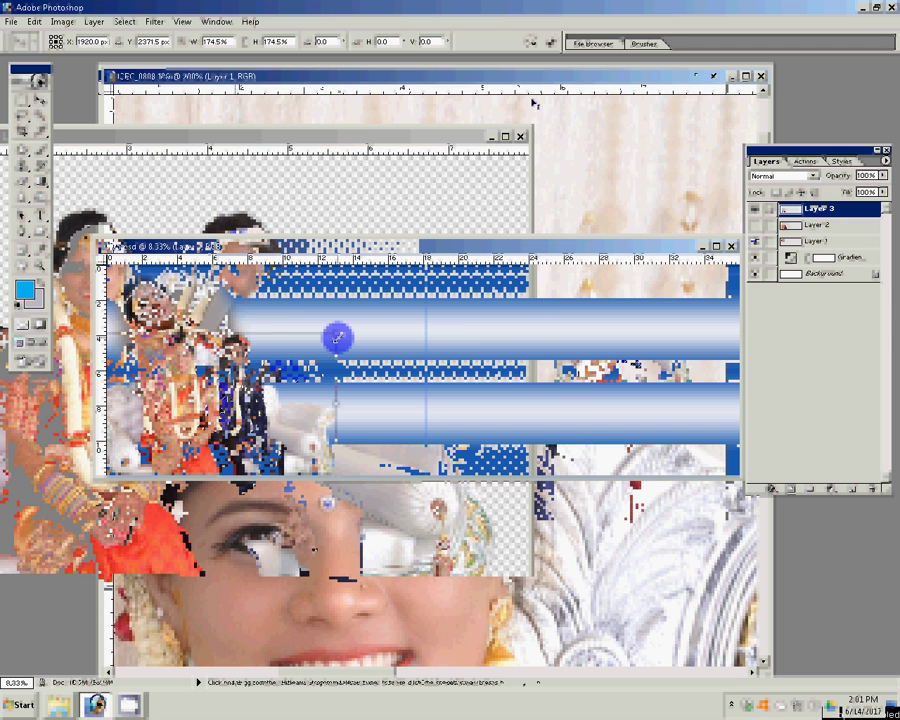
pyautogui.moveTo(337, 338); pyautogui.dragTo(396, 301)
pyautogui.moveTo(337, 338); pyautogui.dragTo(233, 393)
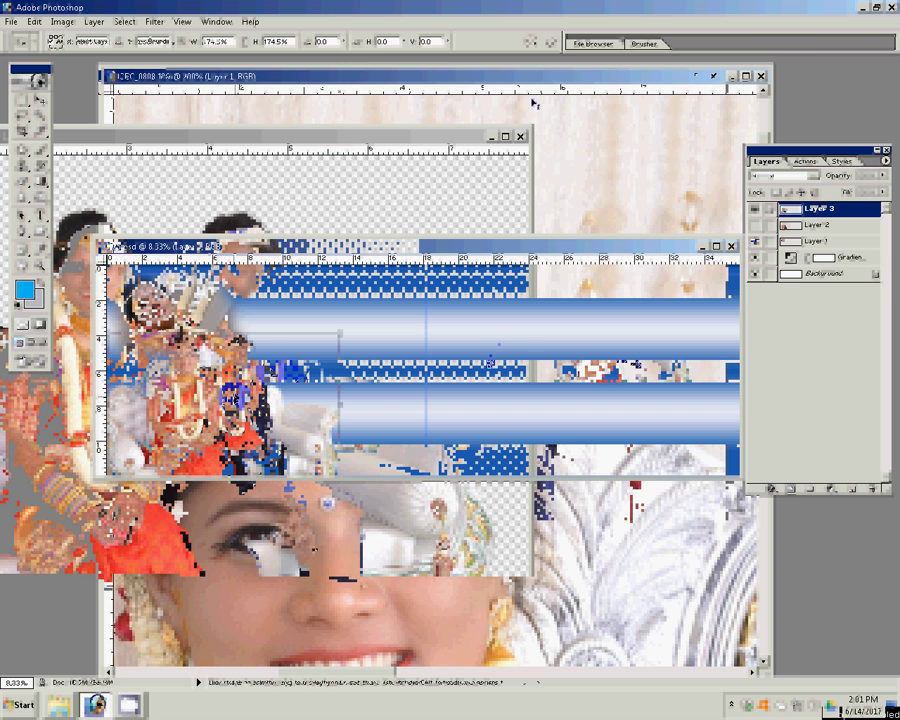
pyautogui.press('Return')
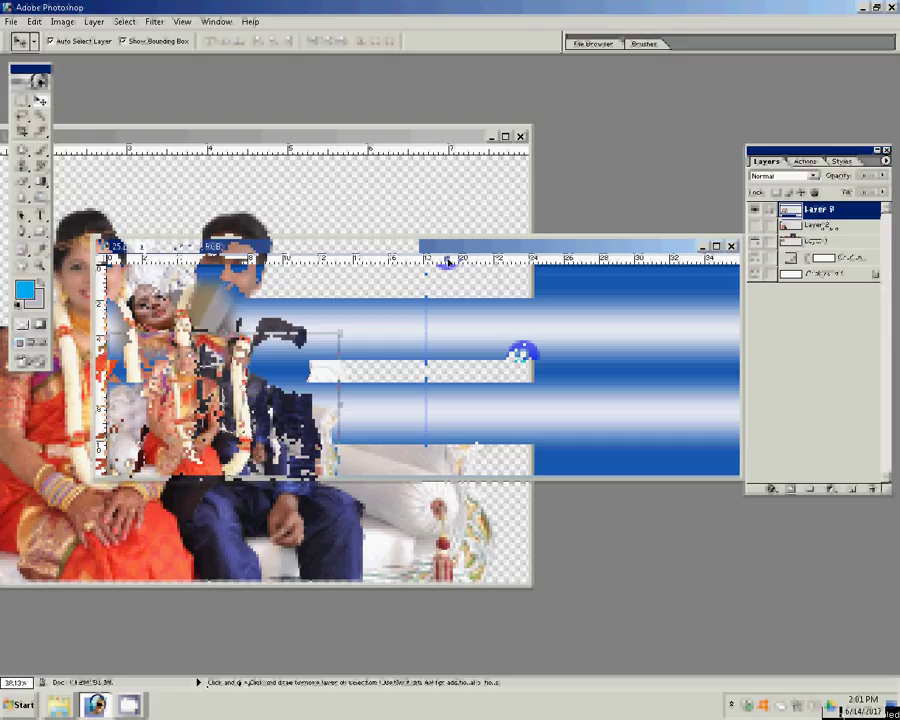
pyautogui.hotkey('ctrl', 'shift', 's')
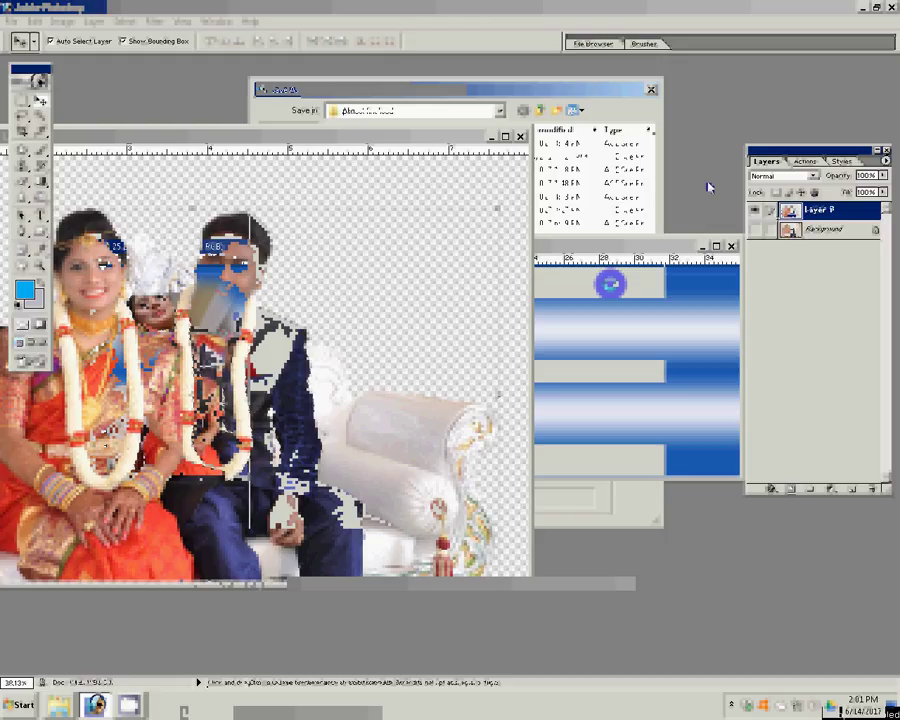
# Move the used photo into the ex d folder and open DSC_0565 of the two children.
pyautogui.click(567, 244)
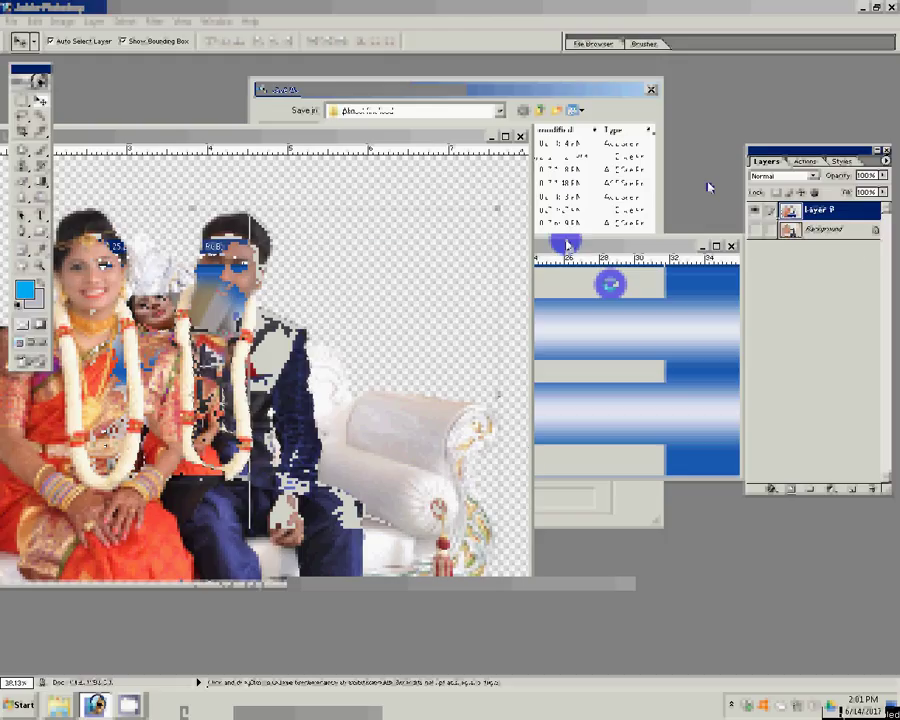
pyautogui.click(447, 437)
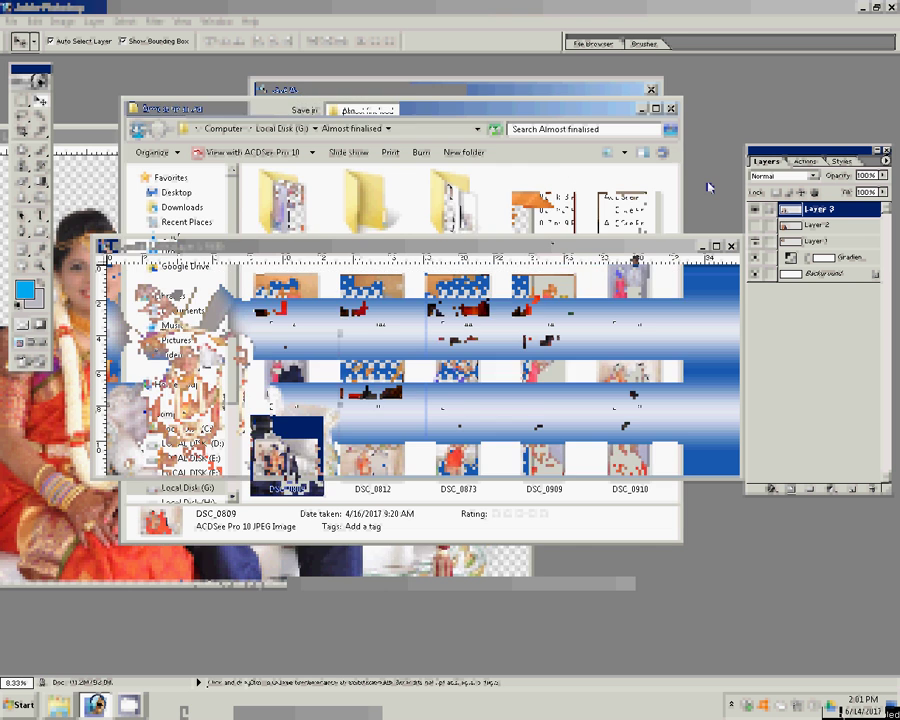
pyautogui.moveTo(447, 437); pyautogui.dragTo(314, 217)
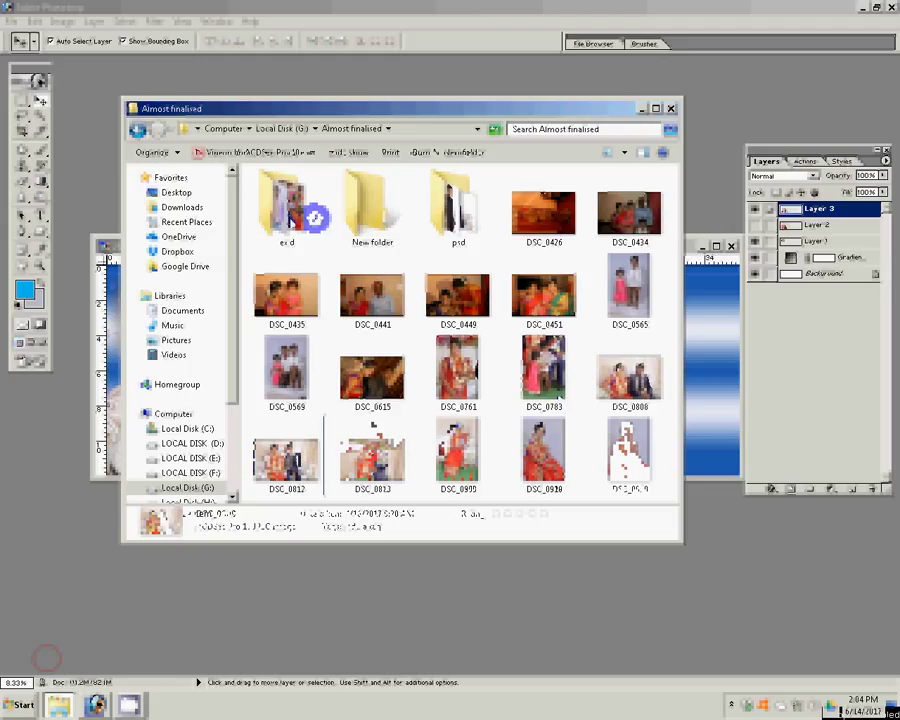
pyautogui.click(630, 290)
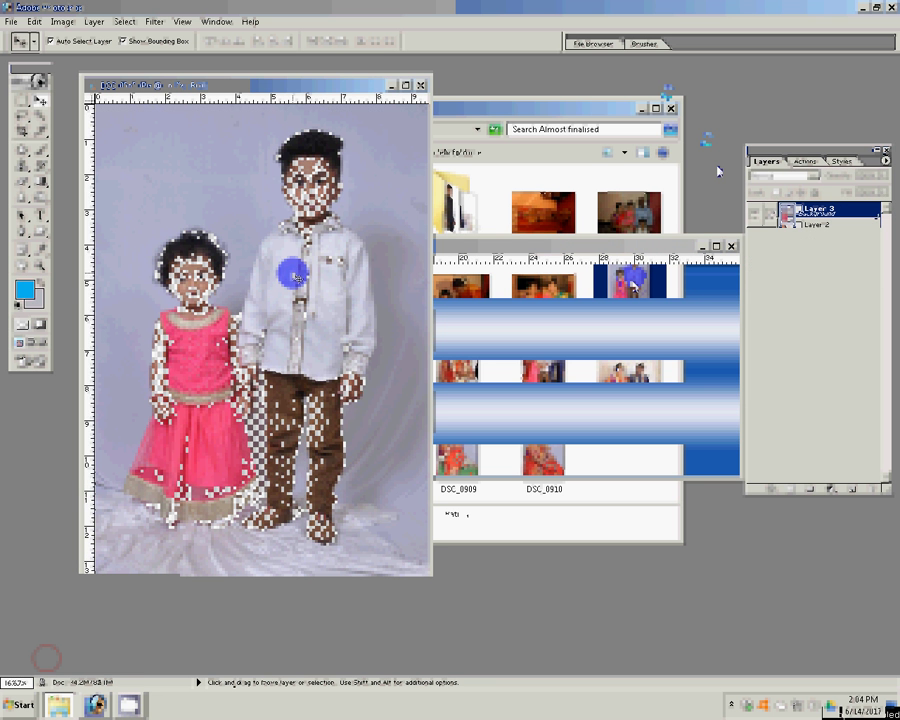
# Zoom in on DSC_0565, show the Actions panel, and open the Image Size dialog.
pyautogui.press('z')
pyautogui.click(351, 207)
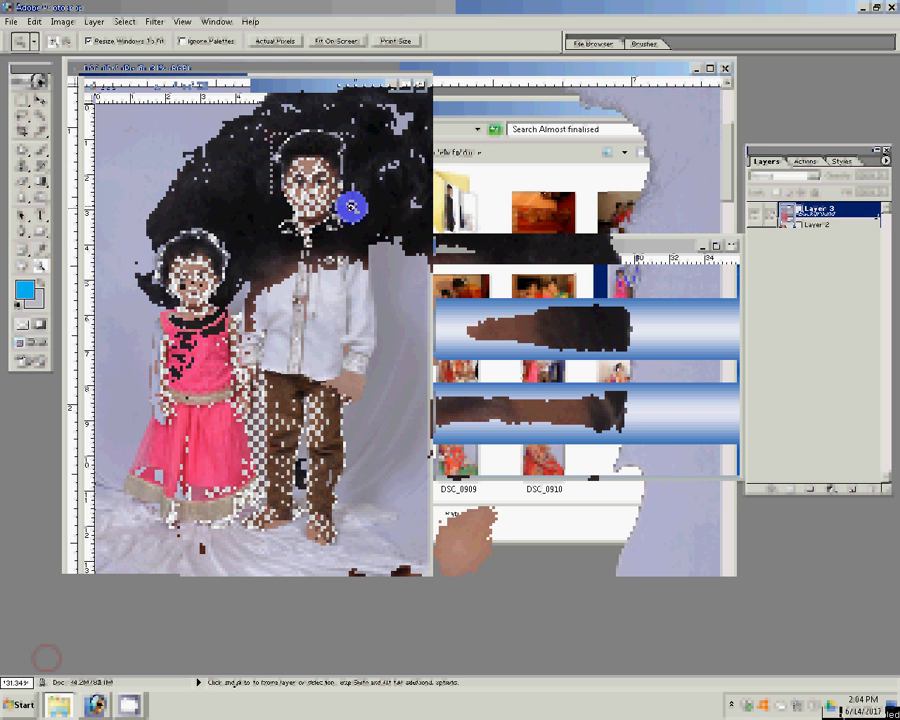
pyautogui.press('F9')
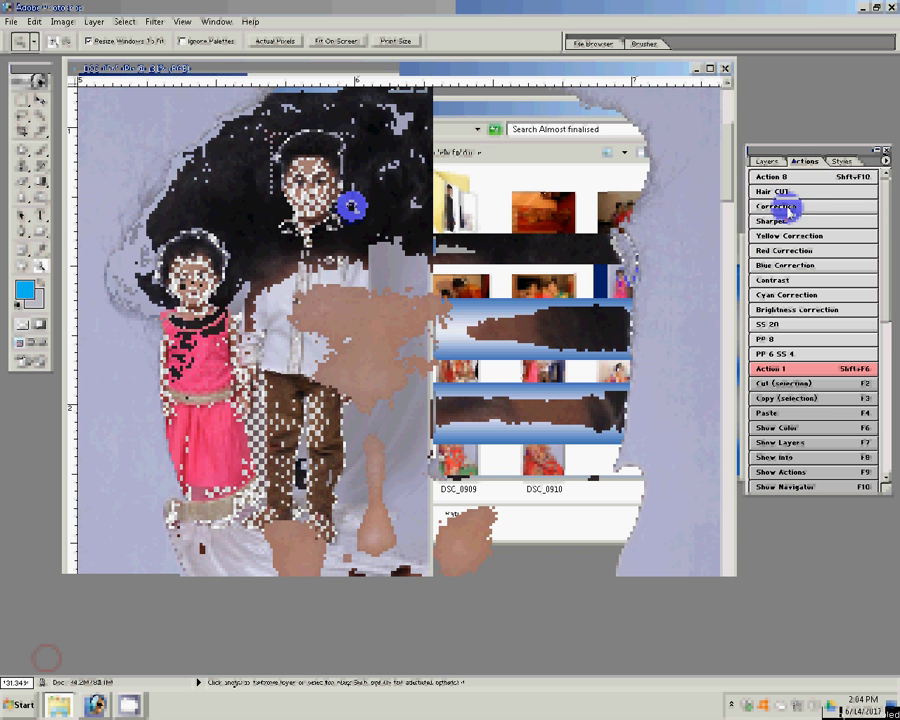
pyautogui.scroll(-3, 418, 327)
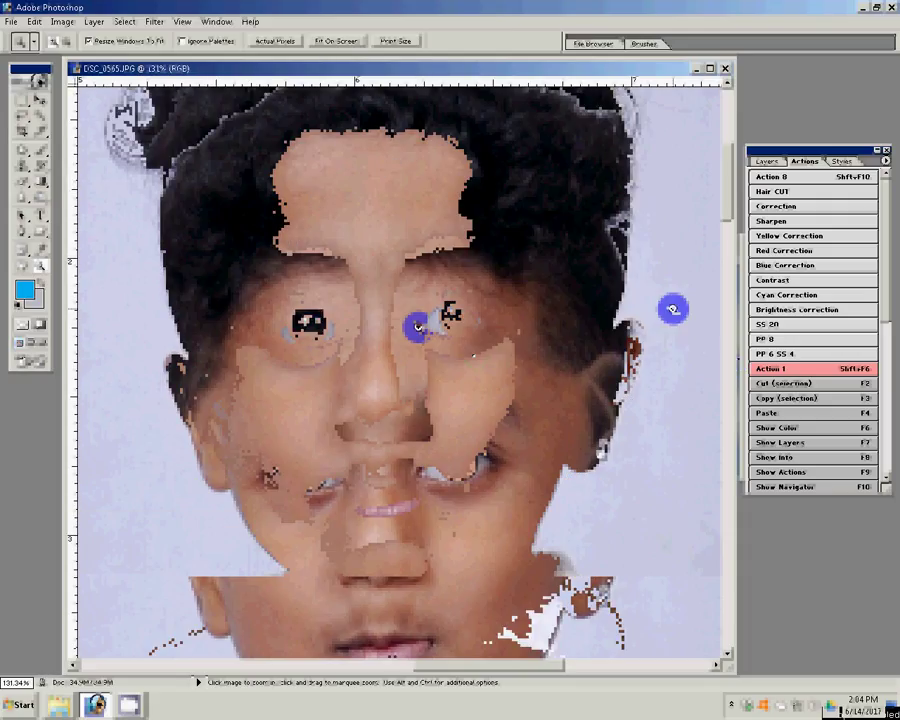
pyautogui.hotkey('ctrl', 'alt', 'i')
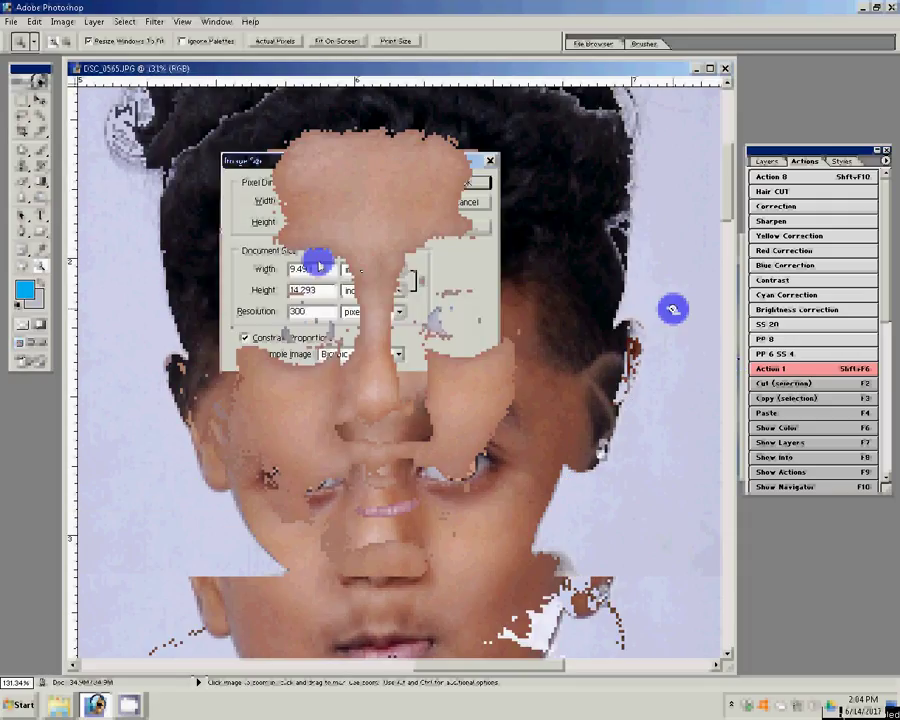
# Set the width to 4 inches, giving 1200 × 1807 pixels at 300 ppi.
pyautogui.write('6')
pyautogui.write('4')
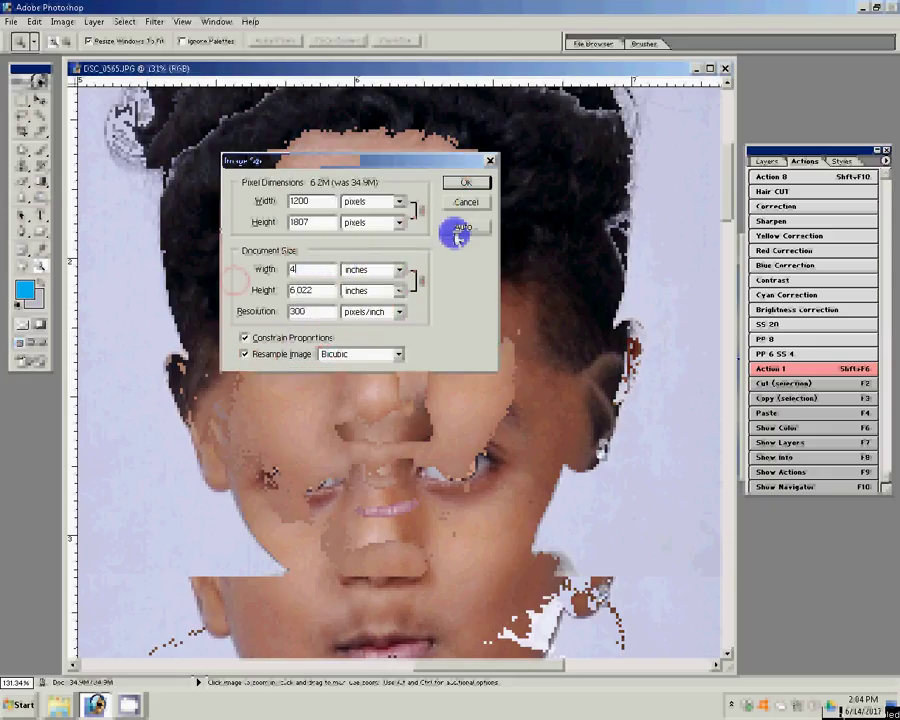
pyautogui.press('Return')
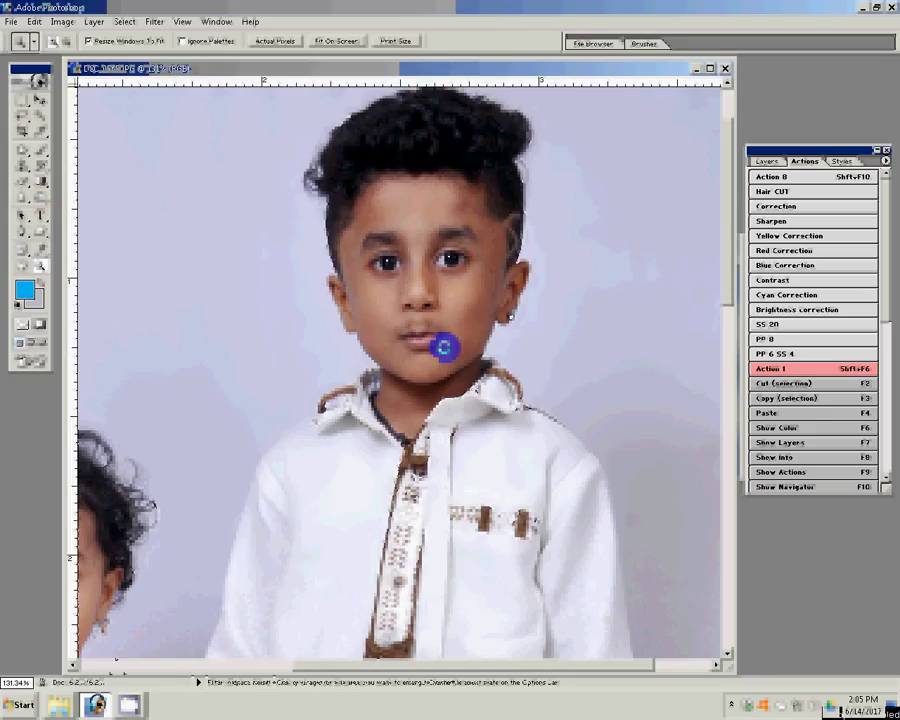
# Zoom in on the boy and place Pen anchors from his ear along the collar to his hand.
pyautogui.click(443, 347)
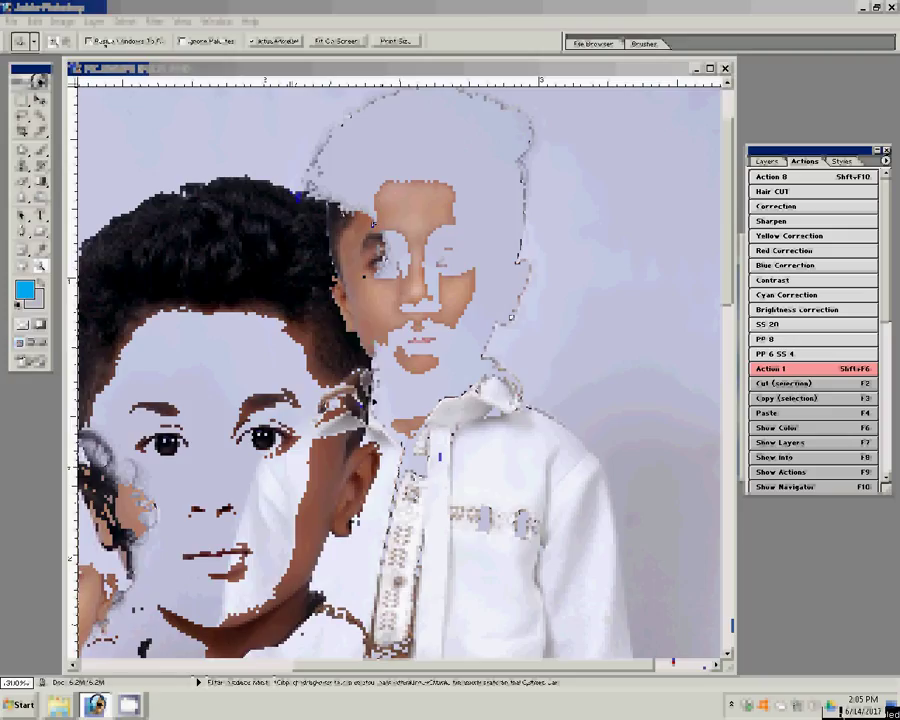
pyautogui.moveTo(372, 224)
pyautogui.mouseDown()
pyautogui.moveTo(362, 222)
pyautogui.moveTo(353, 256)
pyautogui.moveTo(370, 155)
pyautogui.mouseUp()
pyautogui.press('p')
pyautogui.click(347, 254)
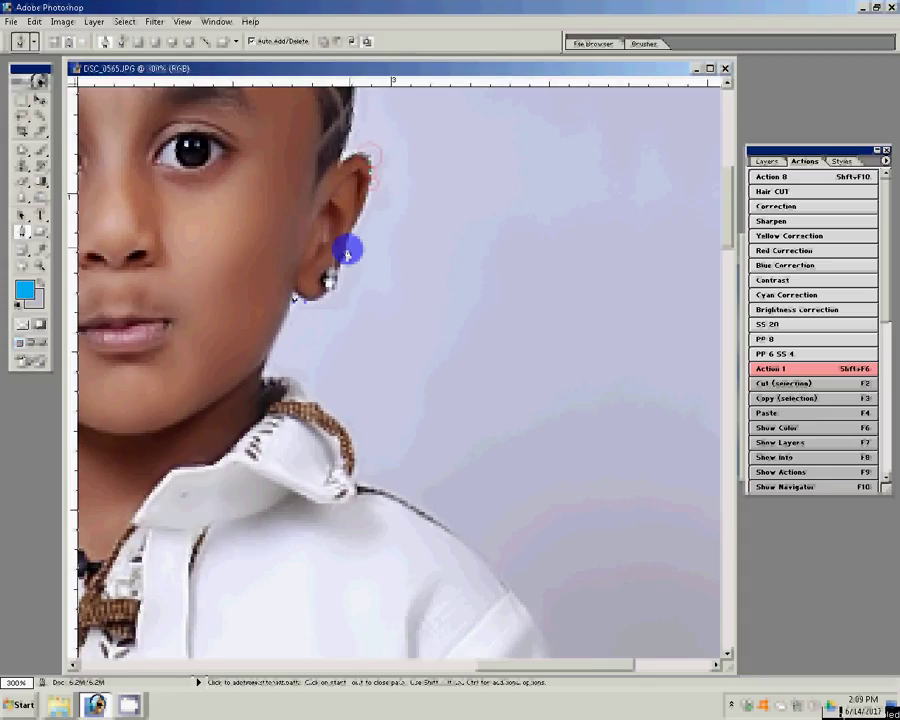
pyautogui.click(411, 380)
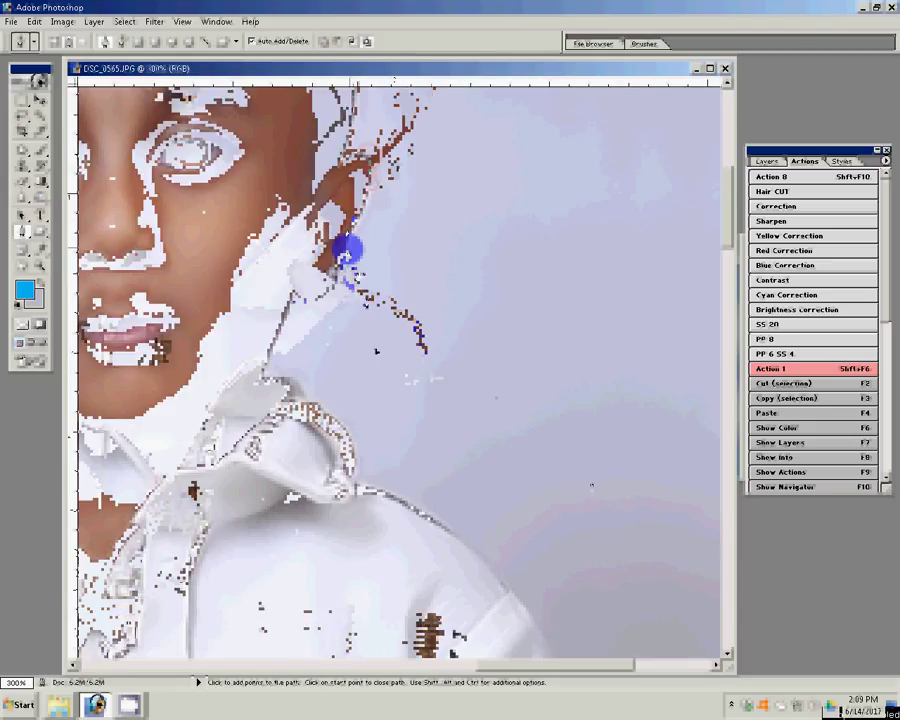
pyautogui.scroll(-5, 375, 350)
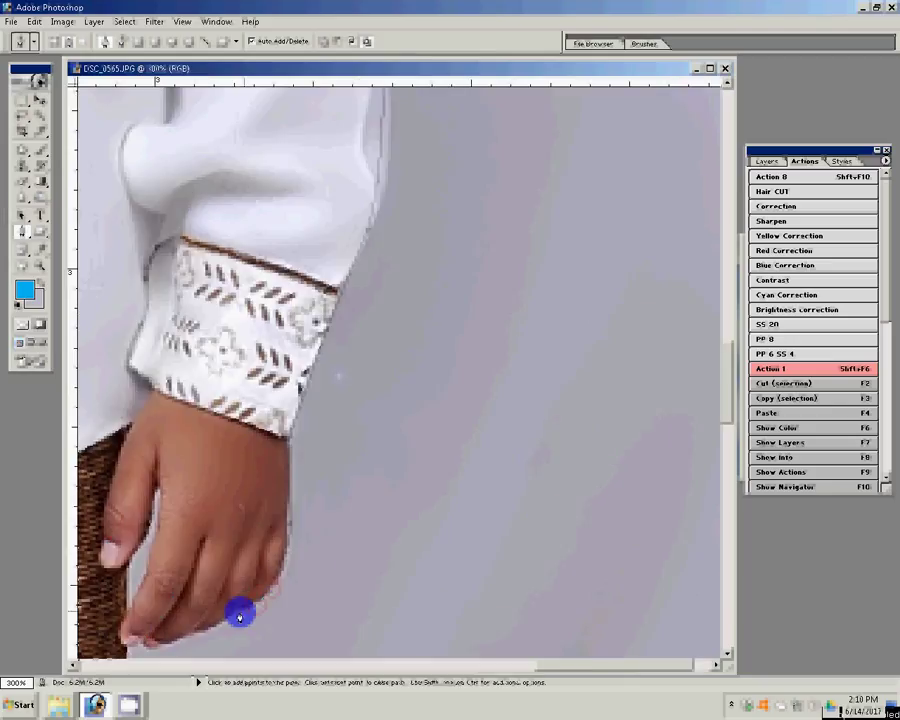
pyautogui.moveTo(240, 614); pyautogui.dragTo(424, 404)
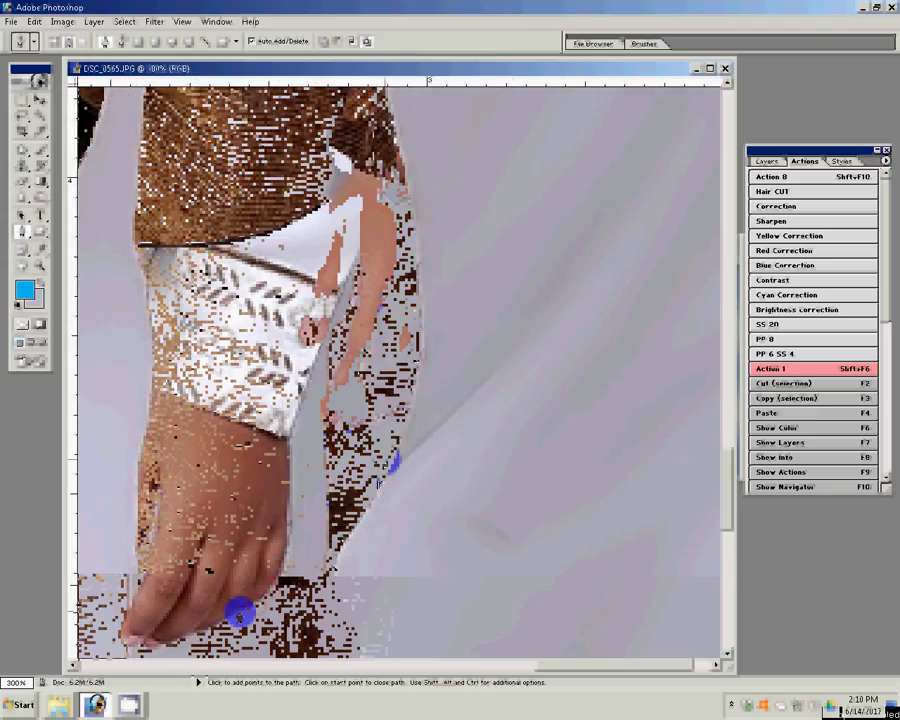
pyautogui.click(370, 382)
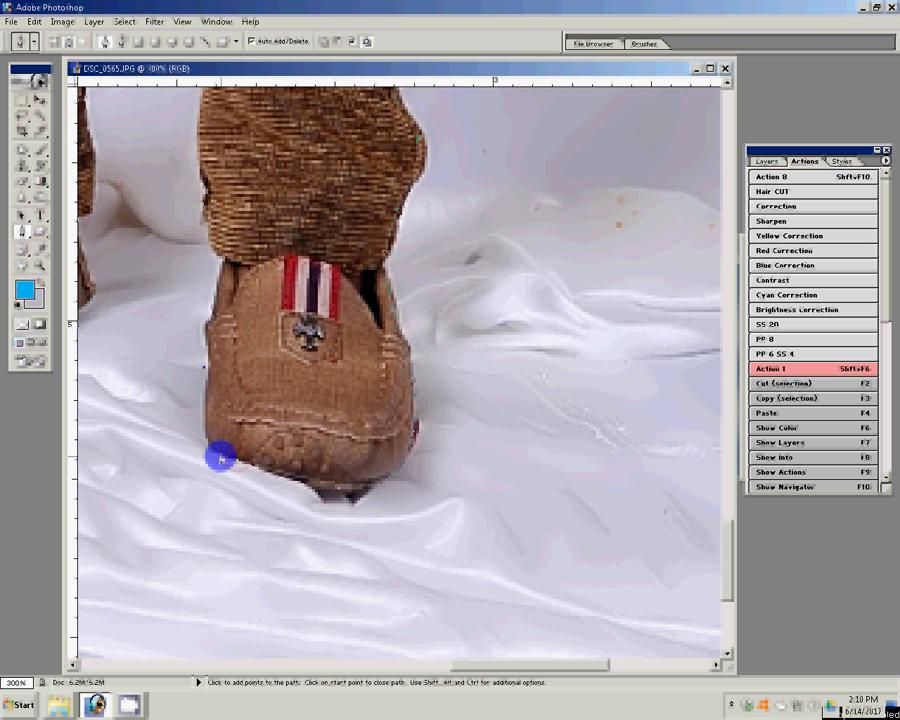
# Add Pen anchors along the boy's shoe, hand and trouser edge, then the girl's dress.
pyautogui.click(219, 257)
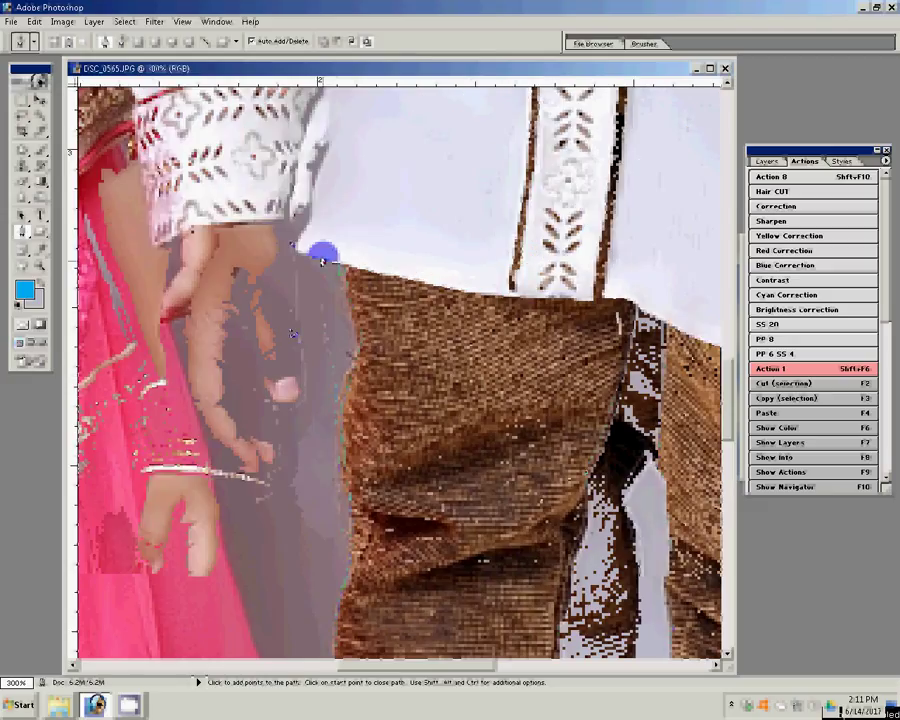
pyautogui.click(278, 436)
pyautogui.click(257, 348)
pyautogui.click(233, 331)
pyautogui.click(247, 400)
pyautogui.click(370, 424)
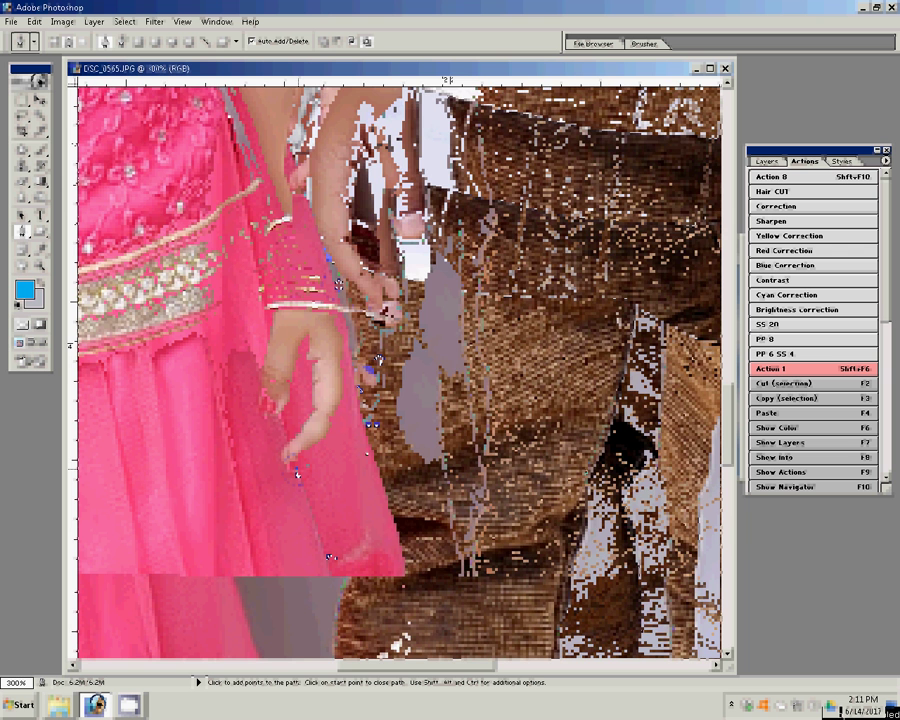
pyautogui.click(389, 390)
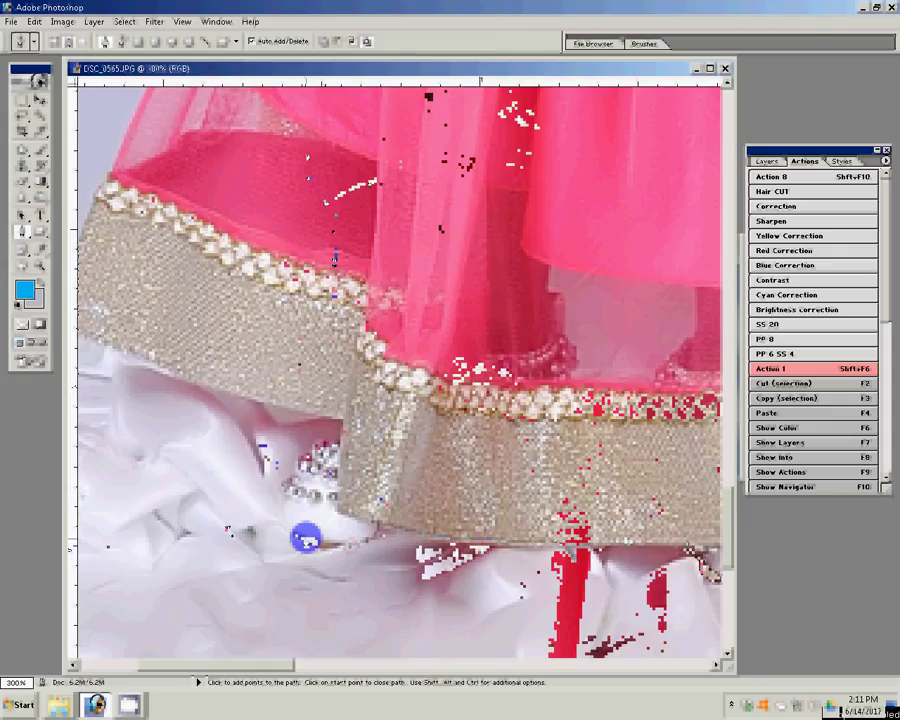
pyautogui.scroll(5, 311, 116)
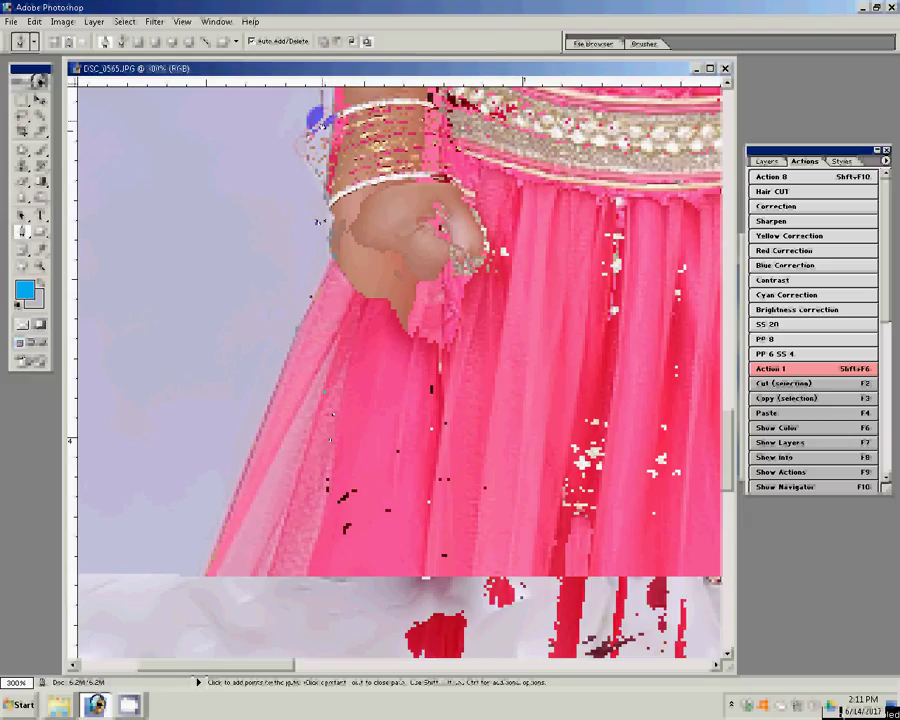
pyautogui.scroll(5, 286, 456)
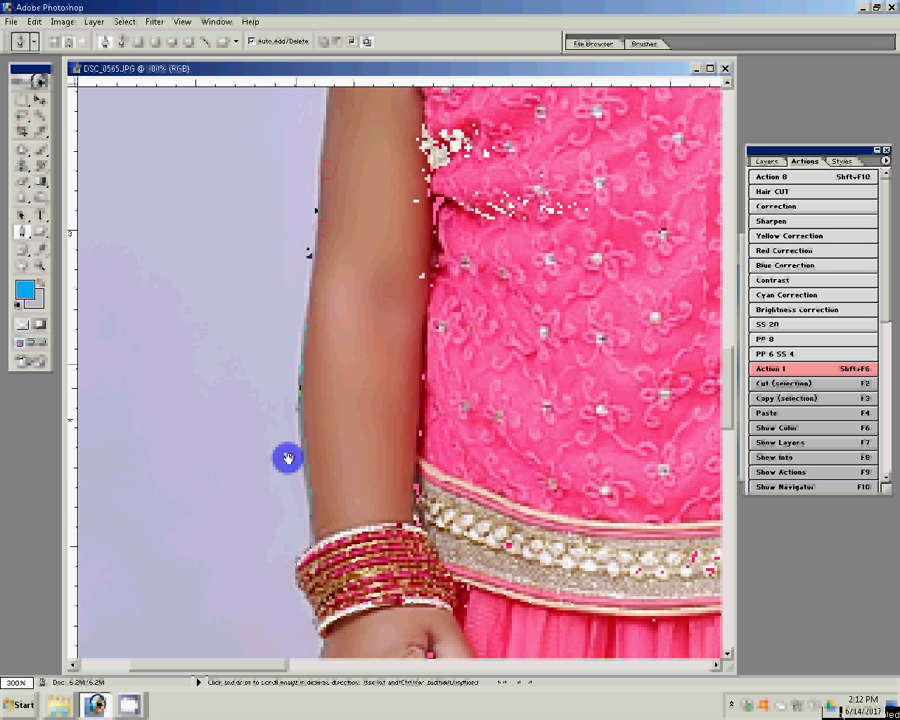
pyautogui.scroll(2, 287, 457)
pyautogui.scroll(5, 293, 457)
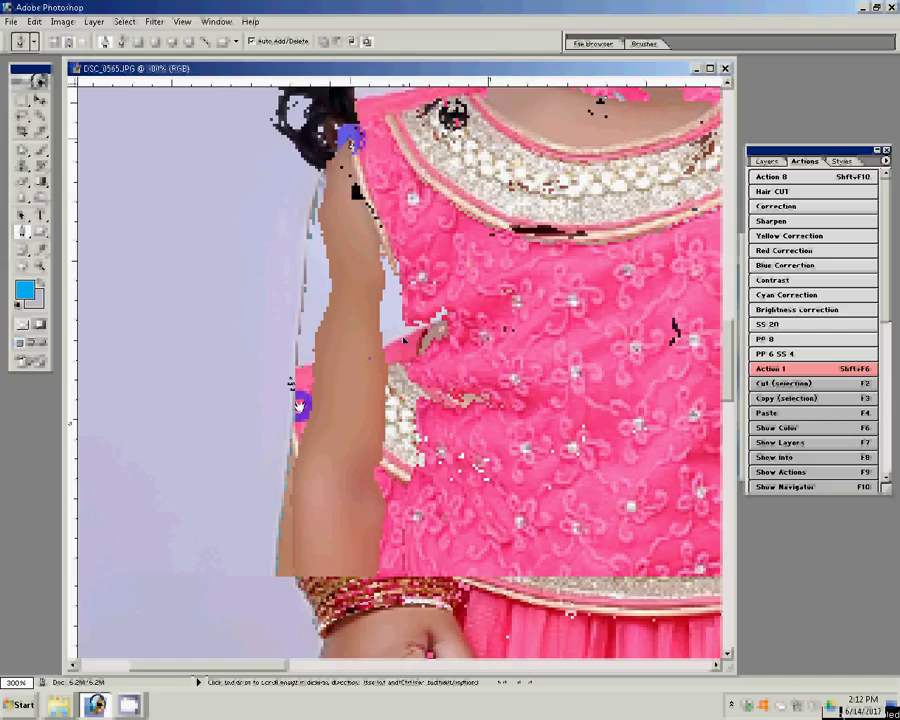
pyautogui.scroll(2, 298, 404)
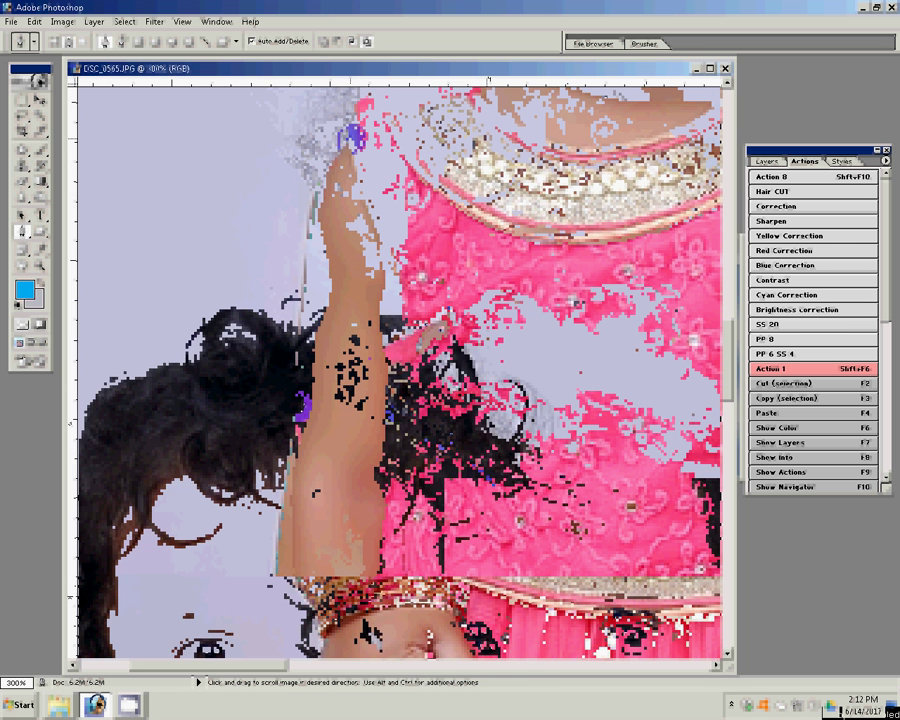
# Pan the 300% view around the children's heads to the top of the boy's hair.
pyautogui.moveTo(352, 135); pyautogui.dragTo(503, 388)
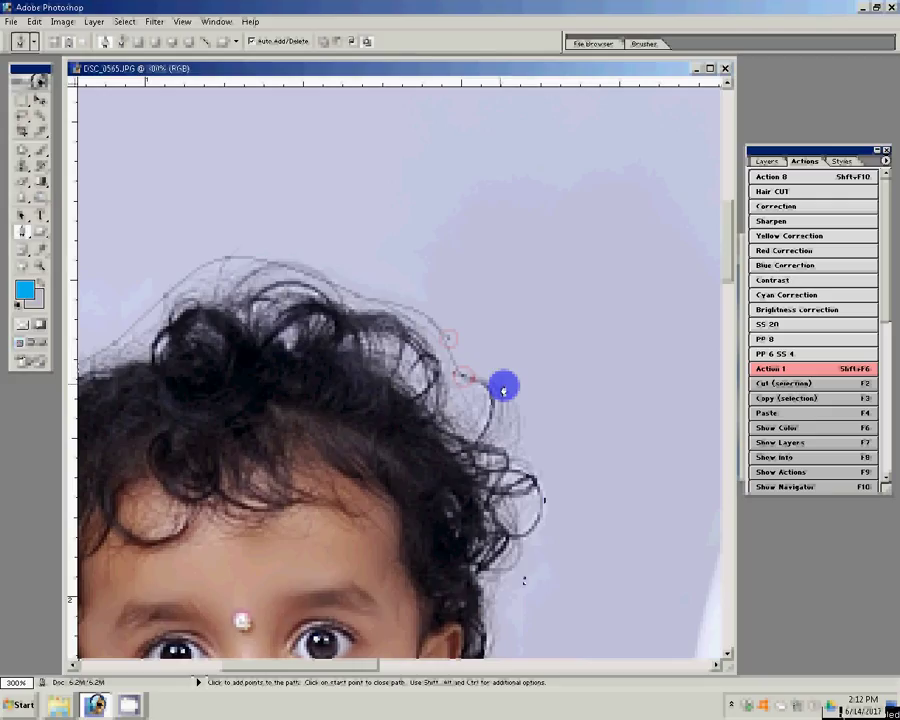
pyautogui.scroll(5, 473, 335)
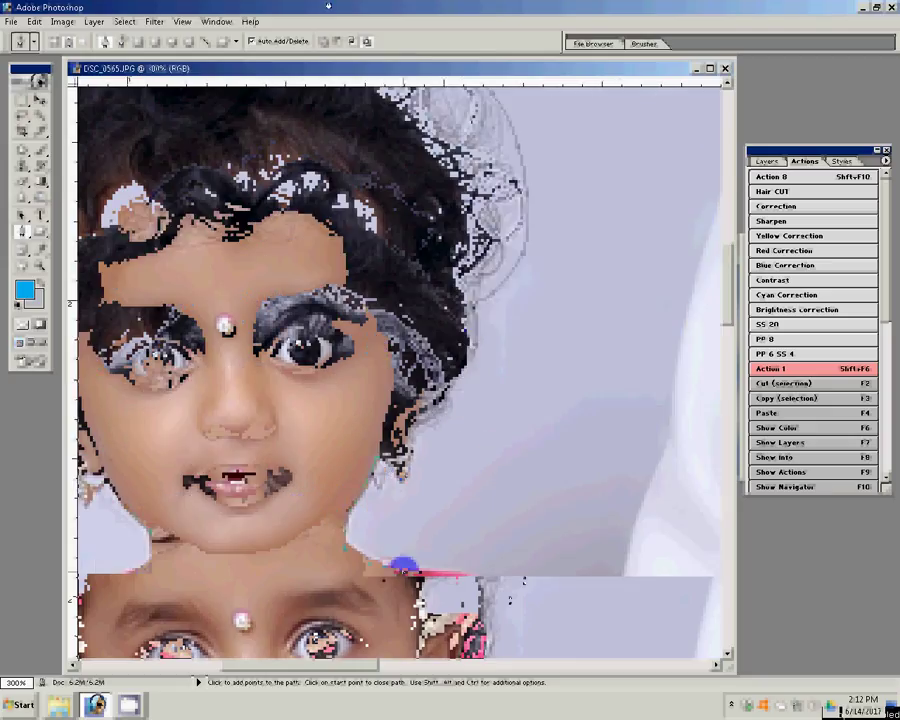
pyautogui.moveTo(402, 565); pyautogui.dragTo(290, 326)
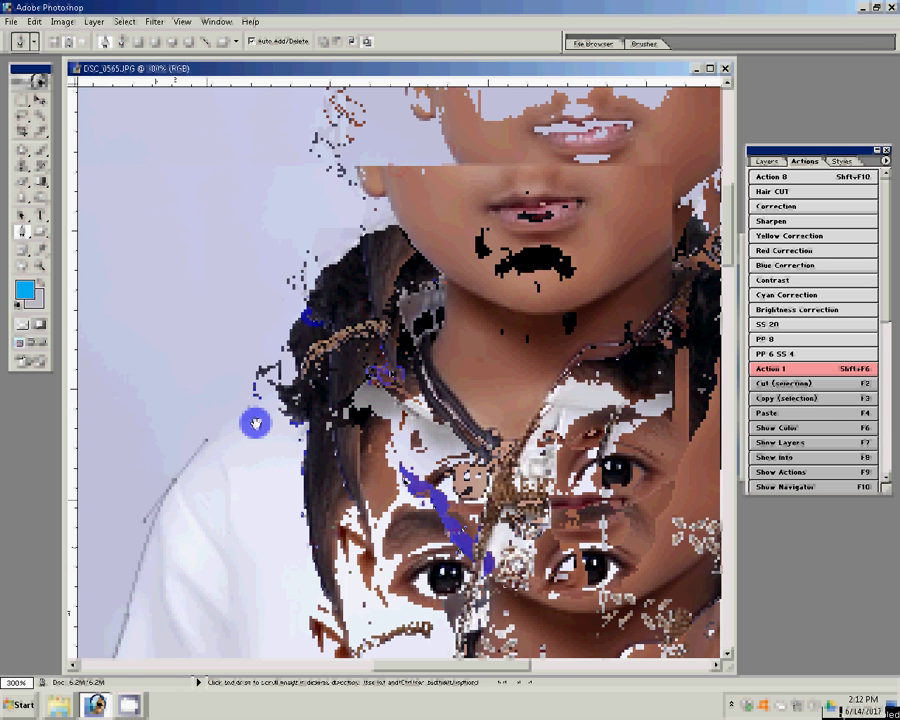
pyautogui.moveTo(255, 424); pyautogui.dragTo(440, 219)
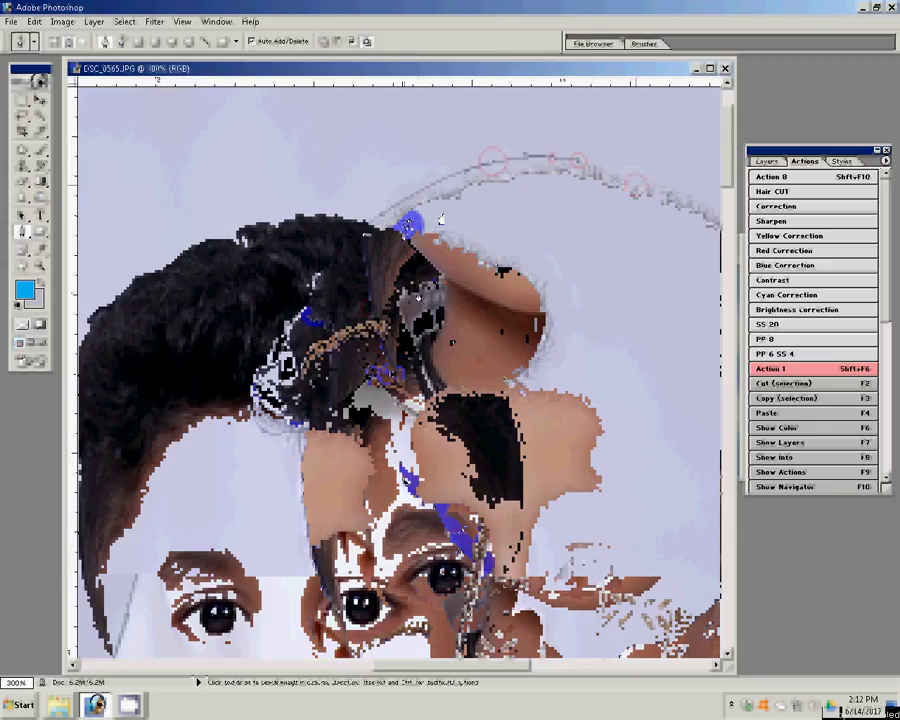
# Turn the children's traced path into a selection and copy them onto a new layer.
pyautogui.rightClick(418, 292)
pyautogui.click(464, 354)
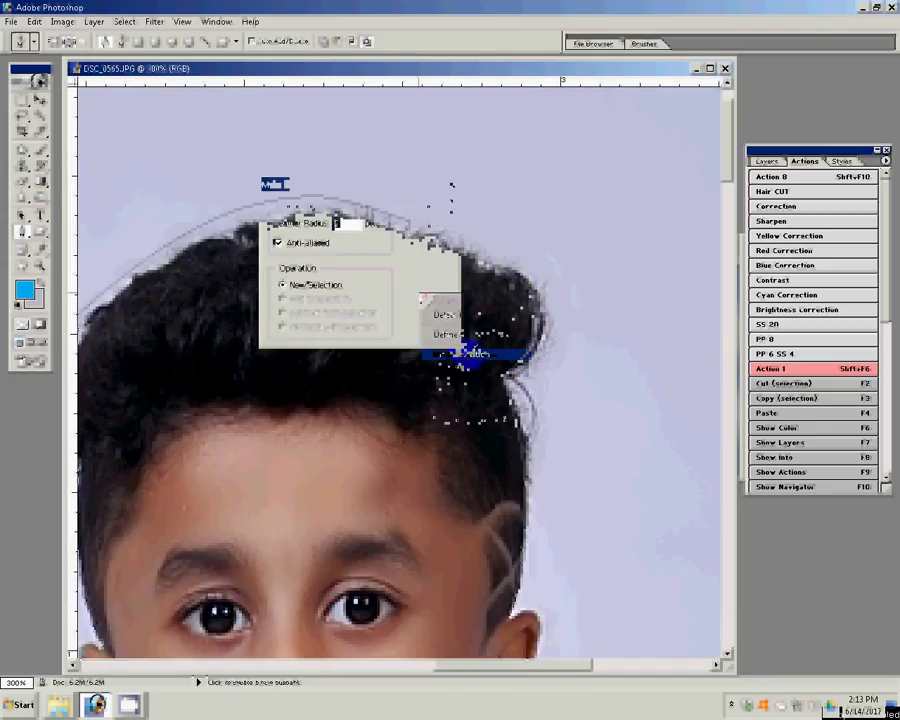
pyautogui.click(433, 206)
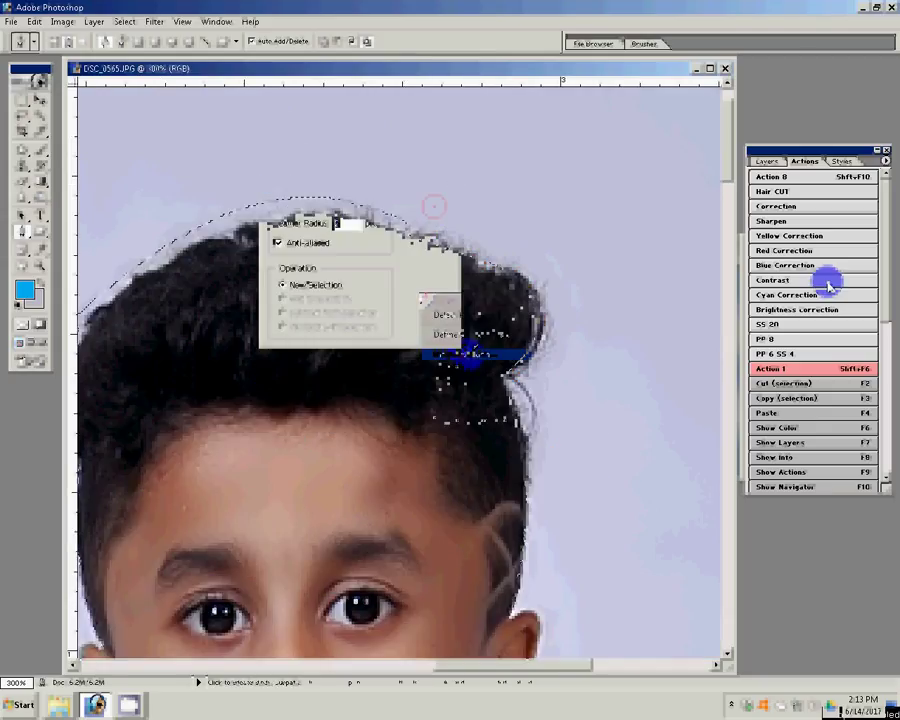
pyautogui.press('F7')
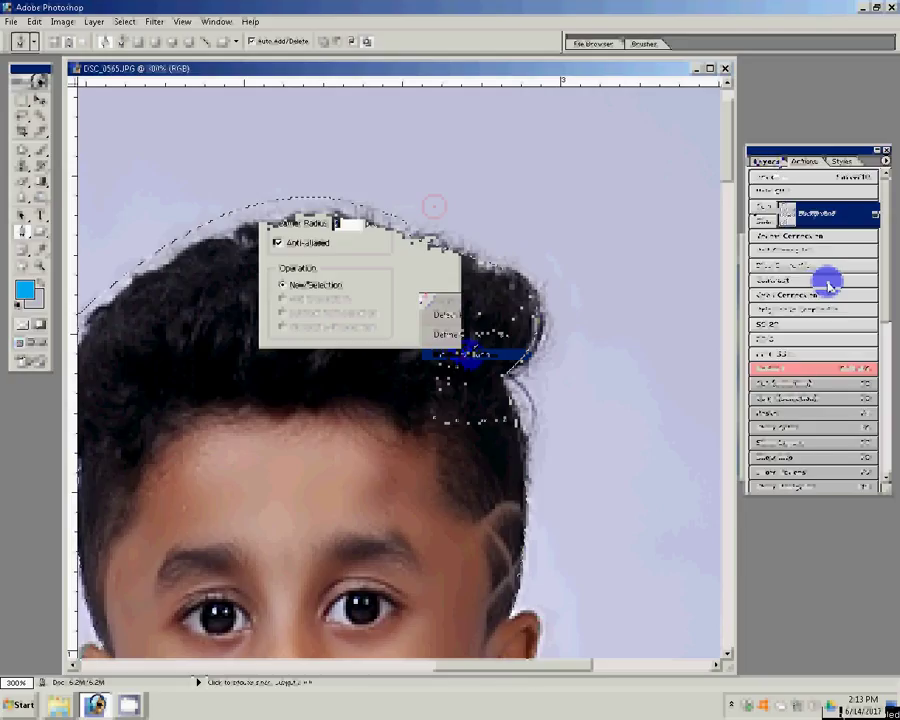
pyautogui.hotkey('ctrl', 'j')
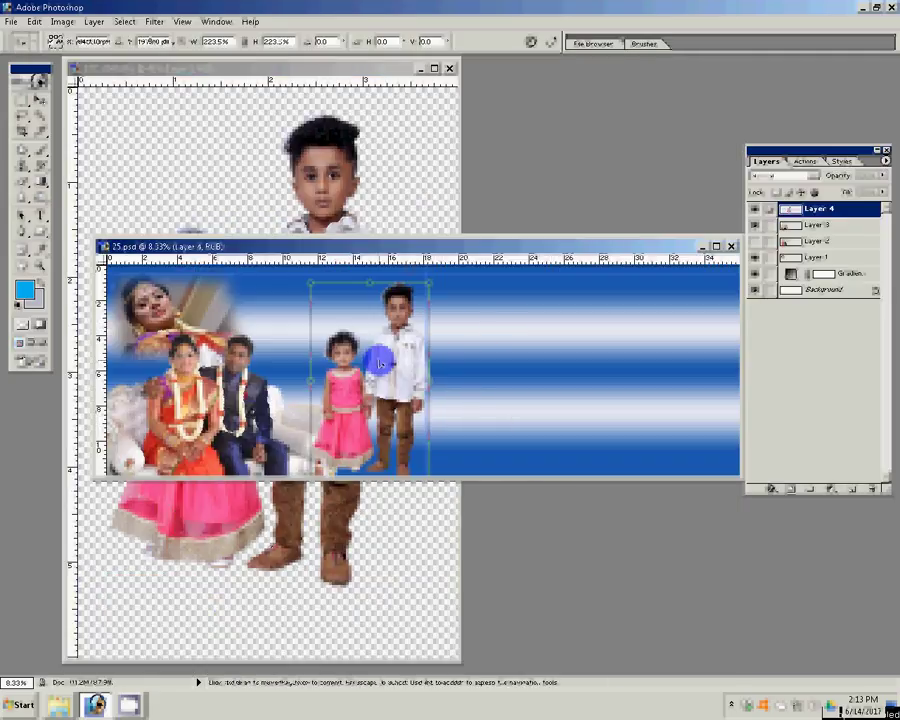
# Commit the children's 223.5% enlargement and nudge them slightly left and down toward the couple.
pyautogui.doubleClick(391, 369)
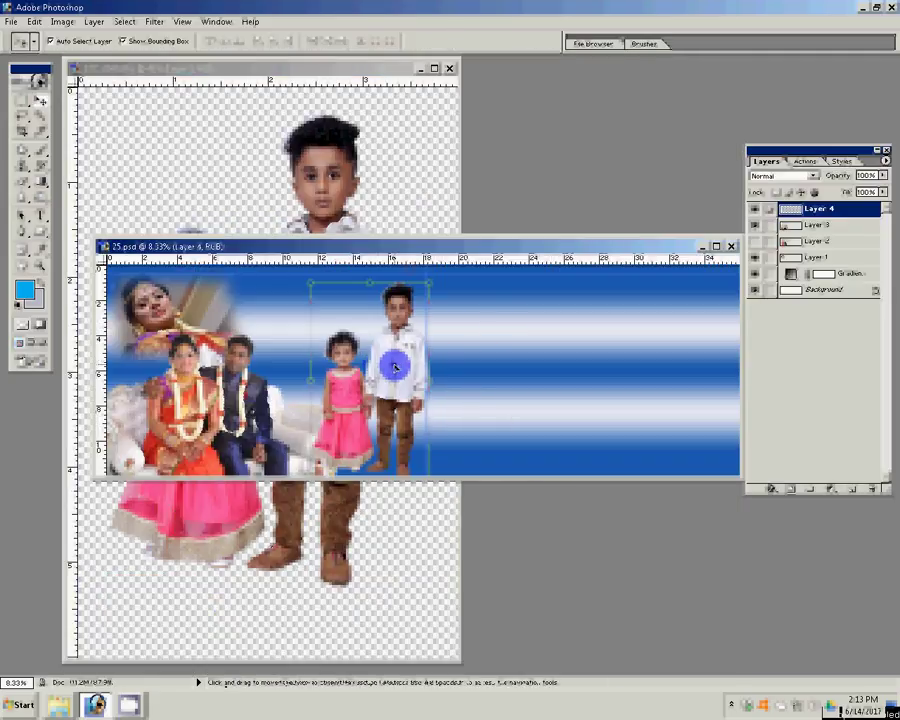
pyautogui.moveTo(395, 368); pyautogui.dragTo(383, 374)
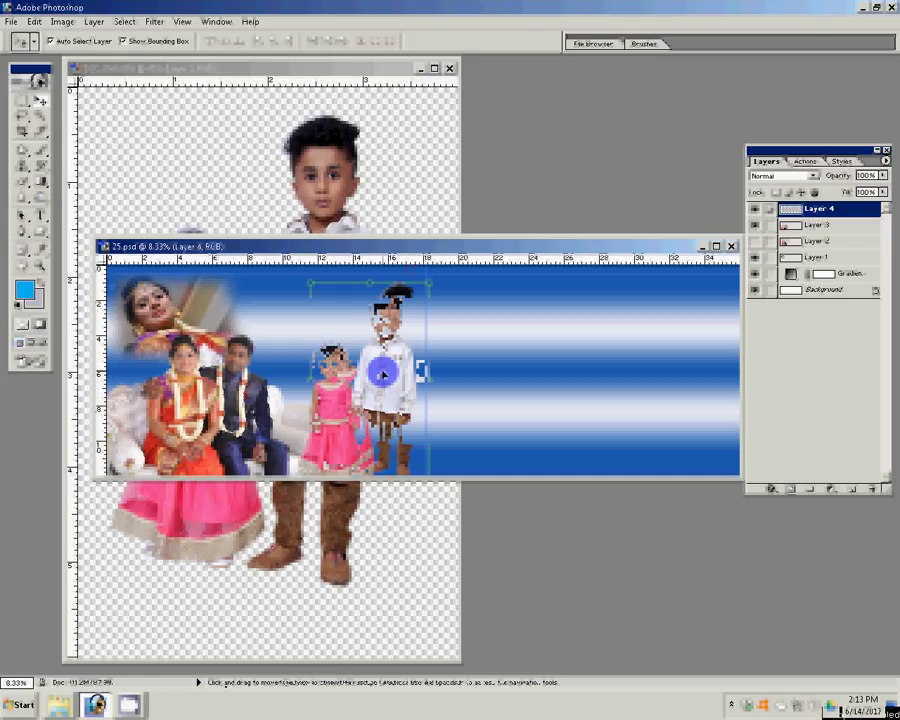
pyautogui.click(428, 372)
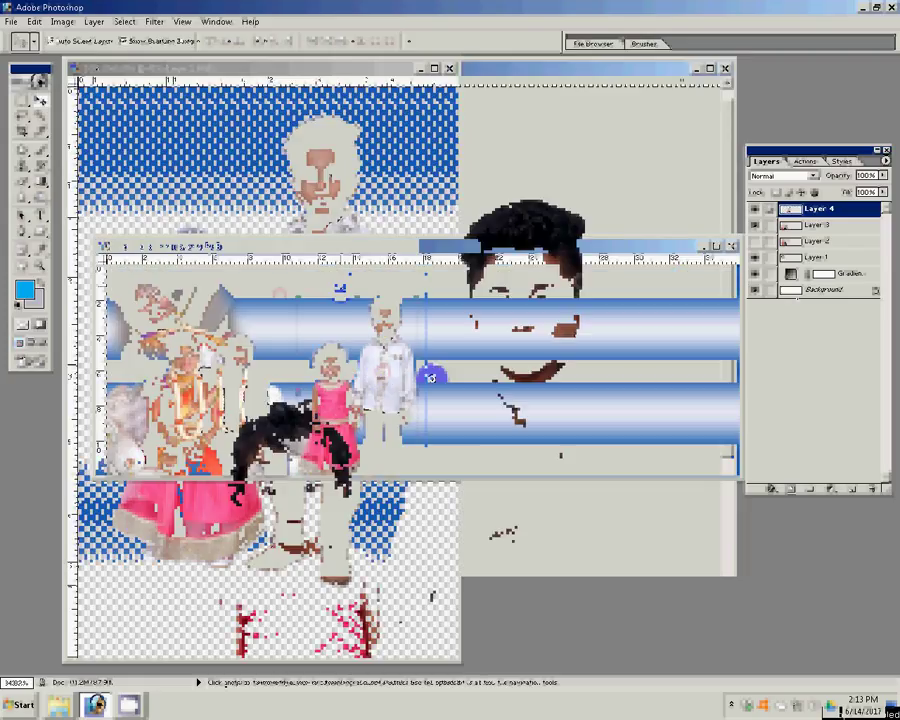
# Duplicate the children's layer as Layer 4 copy.
pyautogui.press('z')
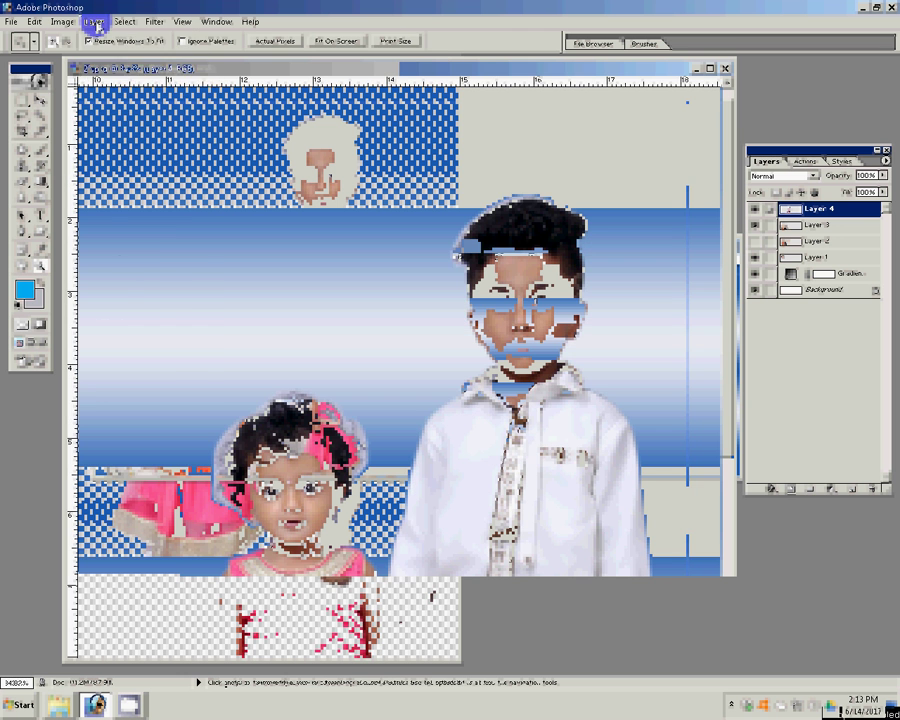
pyautogui.click(94, 21)
pyautogui.click(110, 49)
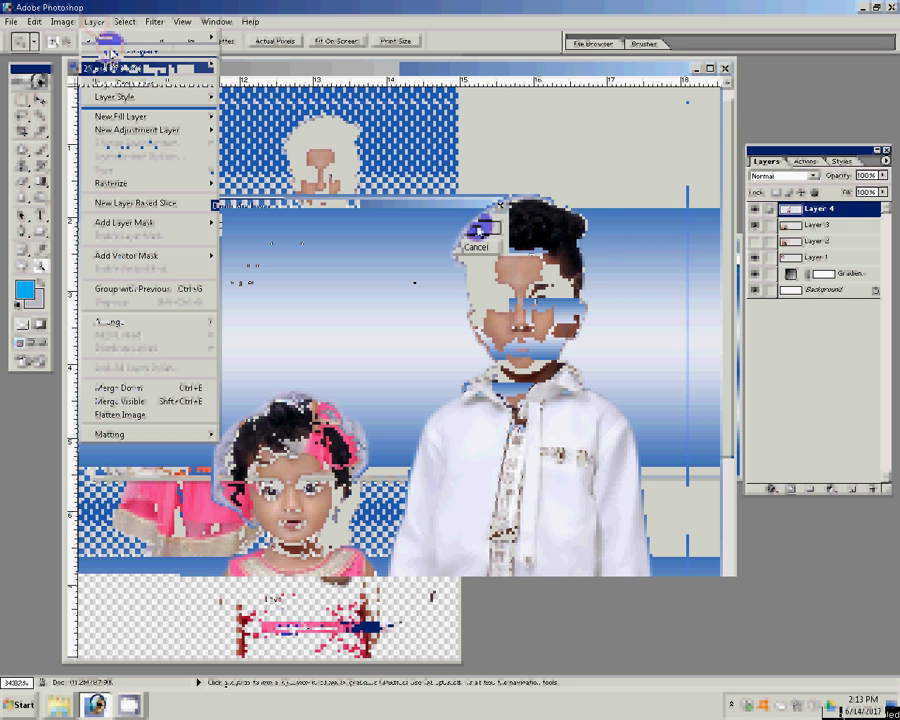
pyautogui.click(480, 229)
# Desaturate the original Layer 4 to greyscale.
pyautogui.click(825, 225)
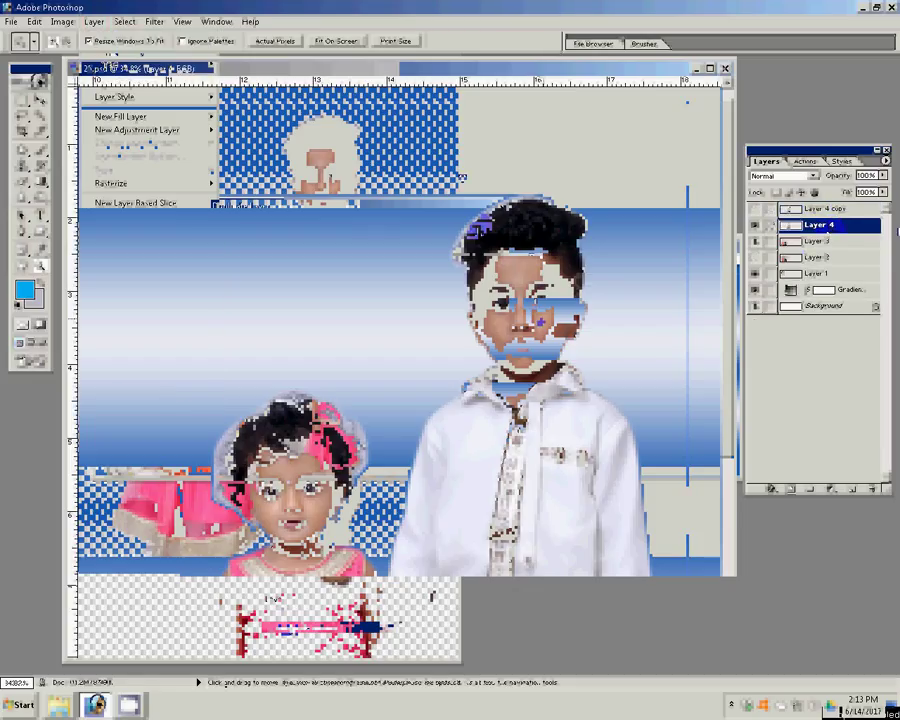
pyautogui.click(542, 320)
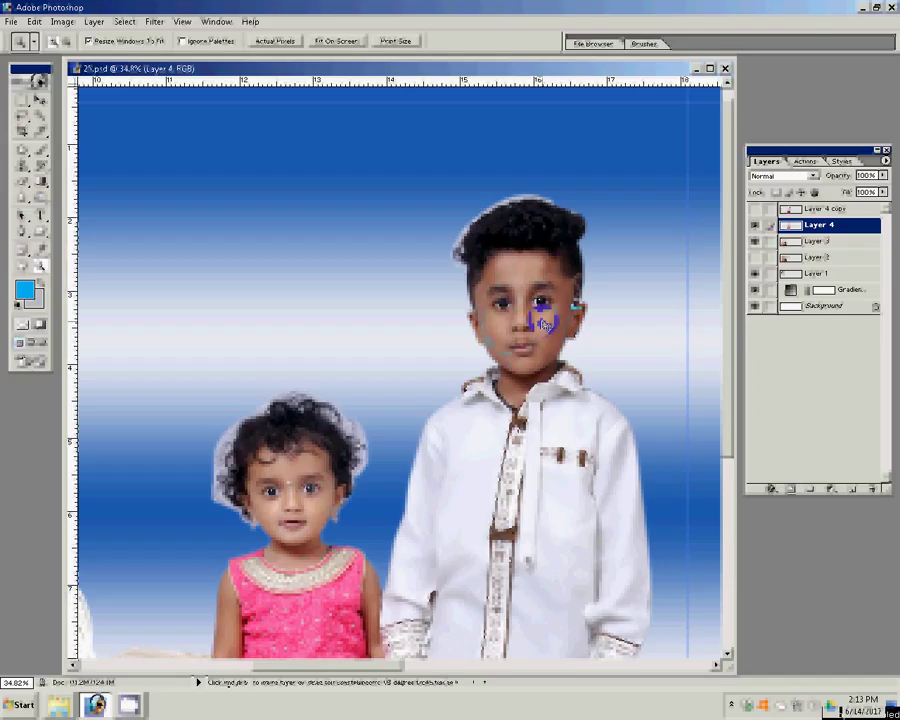
pyautogui.click(579, 302)
# Brighten grey Layer 4 with Levels, sampling the boy's white shirt, and blend it in Multiply mode.
pyautogui.hotkey('ctrl', 'l')
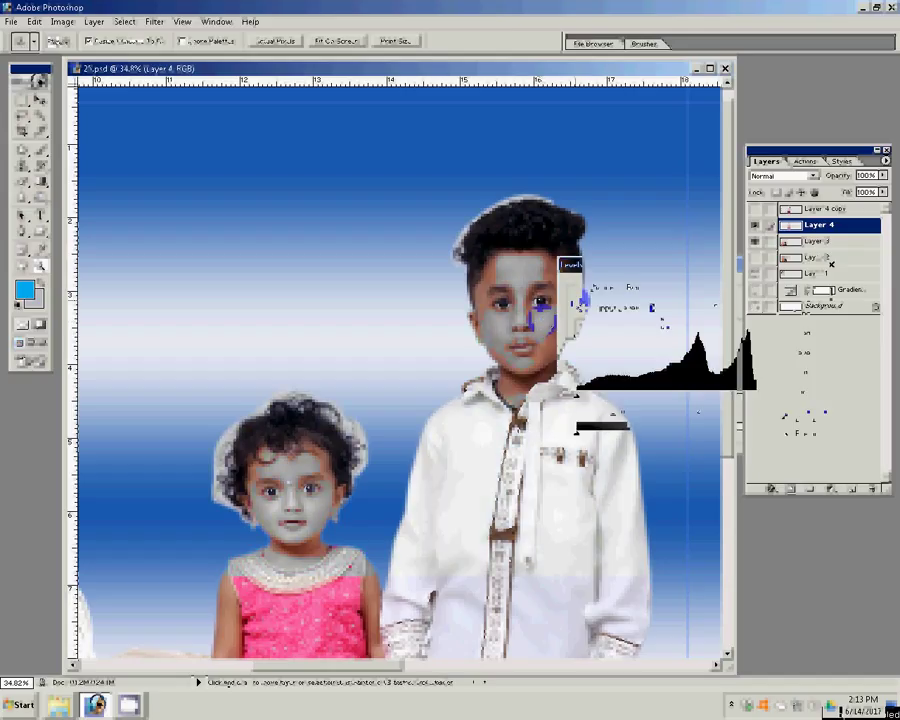
pyautogui.click(476, 461)
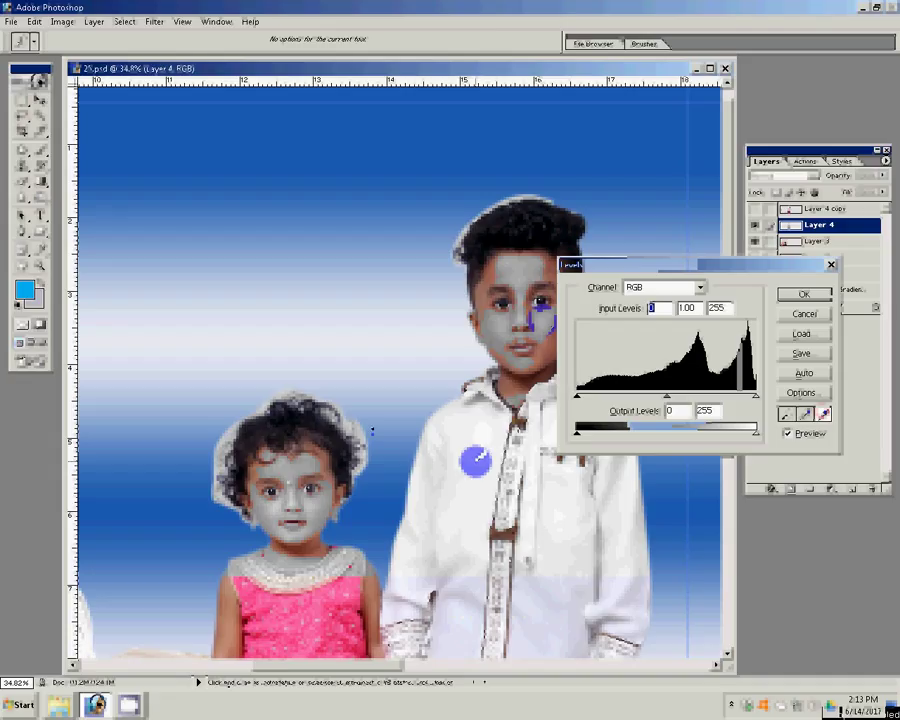
pyautogui.click(371, 430)
pyautogui.click(364, 433)
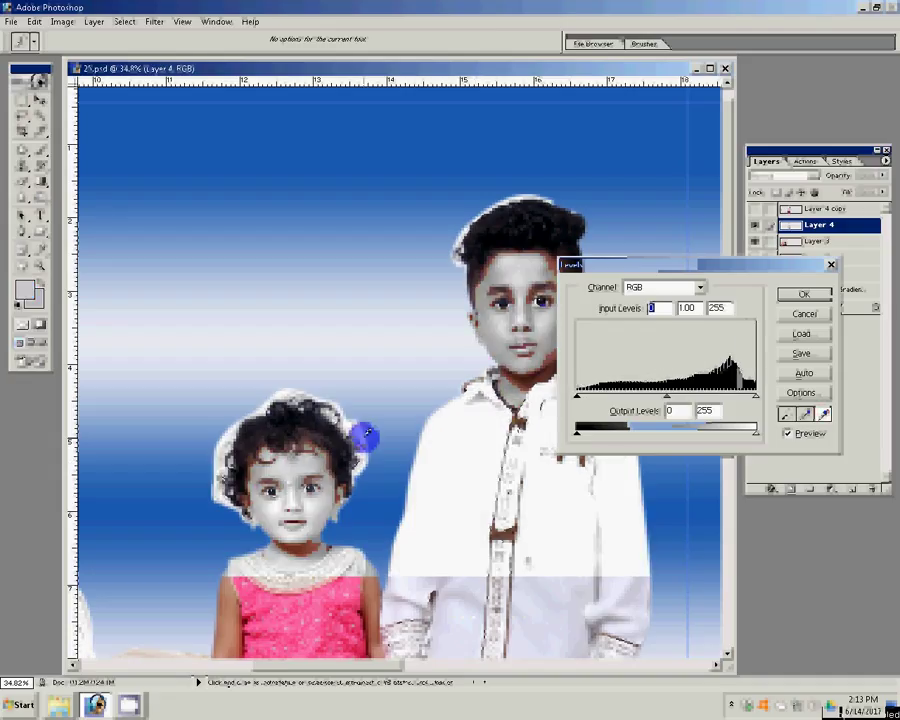
pyautogui.click(803, 293)
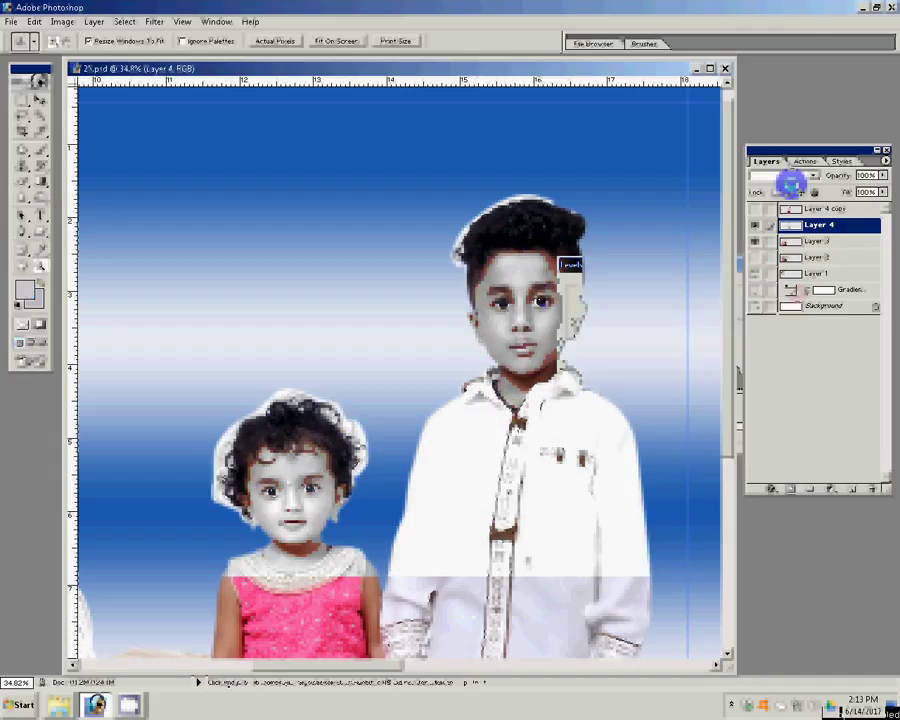
pyautogui.click(788, 177)
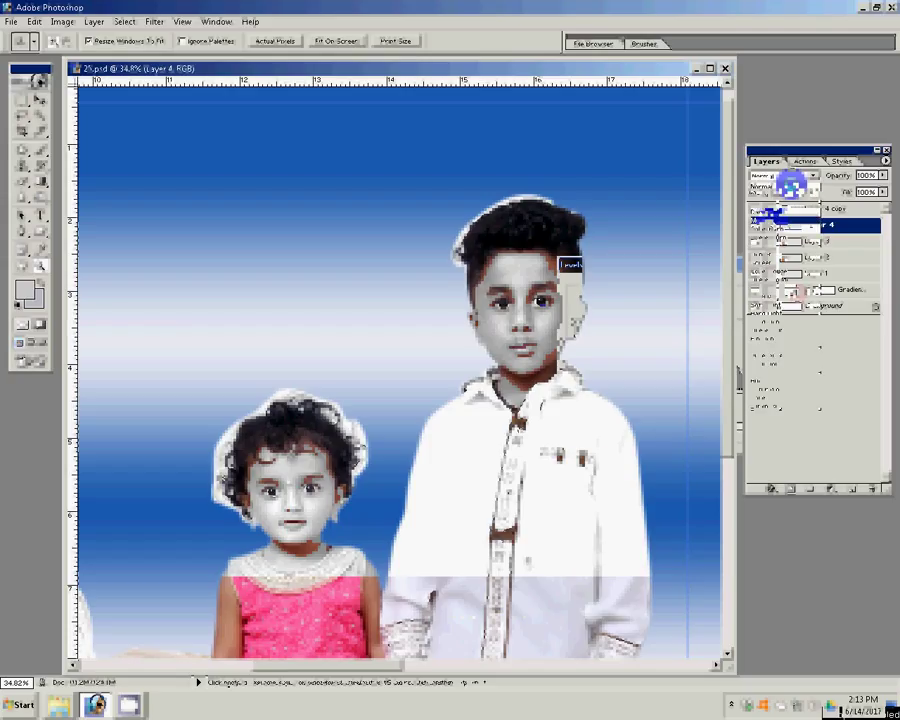
pyautogui.click(790, 183)
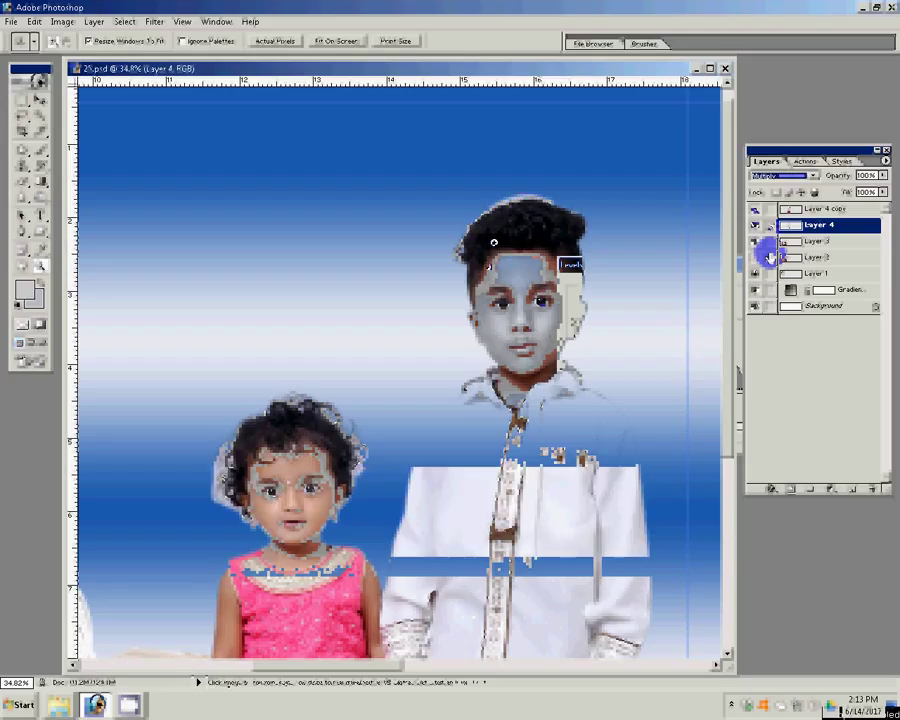
# On Layer 4 copy, set the eraser flow to 100% and erase the halo along the boy's hair.
pyautogui.click(812, 210)
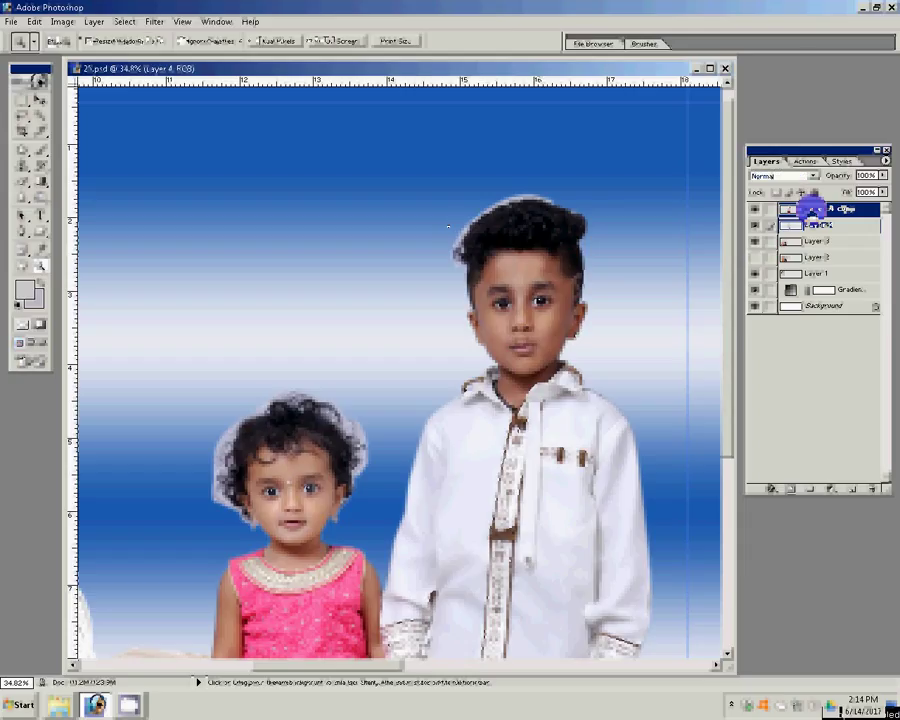
pyautogui.press('e')
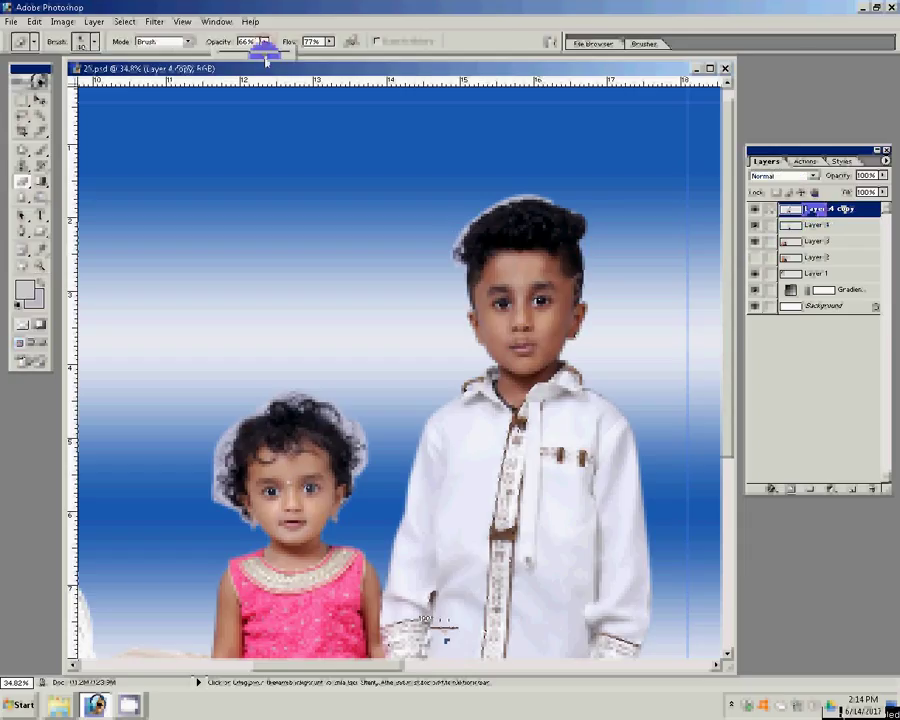
pyautogui.click(327, 41)
pyautogui.moveTo(327, 41); pyautogui.dragTo(356, 55)
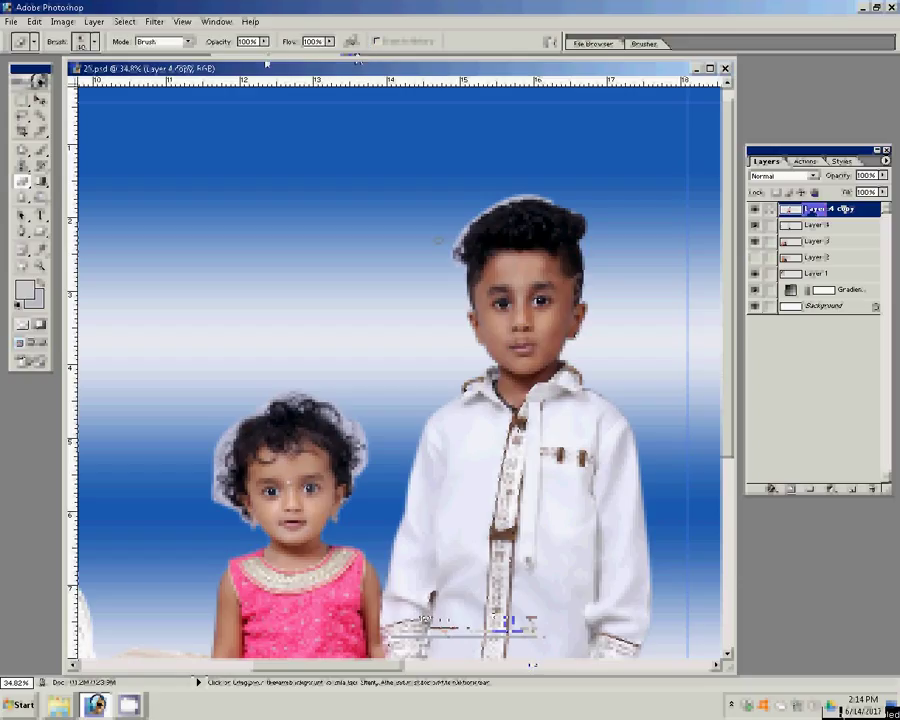
pyautogui.click(452, 253)
pyautogui.moveTo(452, 253)
pyautogui.mouseDown()
pyautogui.moveTo(457, 238)
pyautogui.moveTo(516, 198)
pyautogui.mouseUp()
pyautogui.click(285, 275)
# Erase the halo around the girl's hair and the blue backdrop beside her face.
pyautogui.click(215, 474)
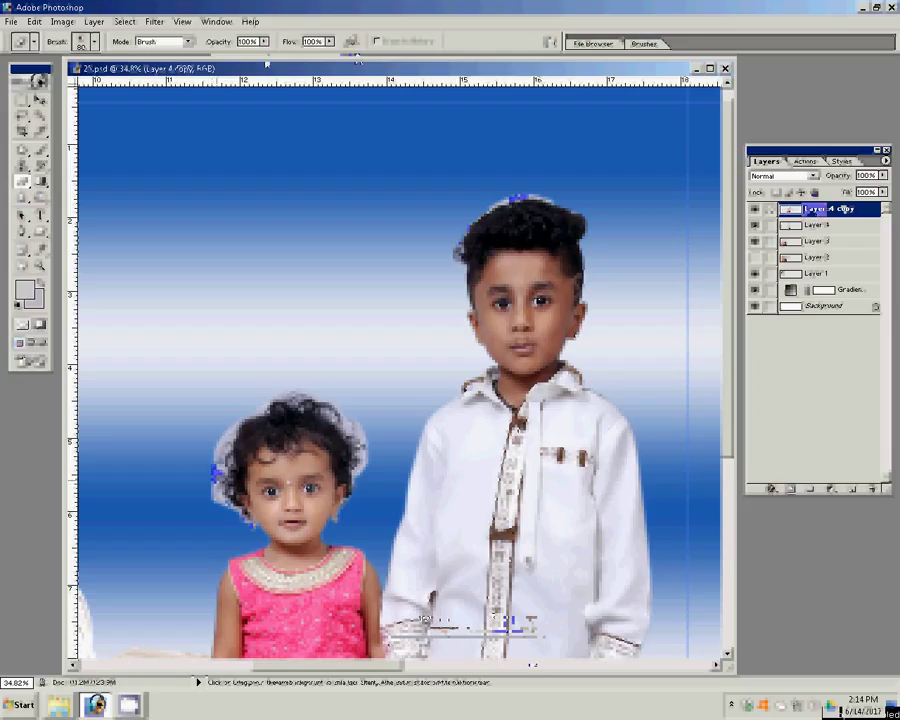
pyautogui.click(212, 450)
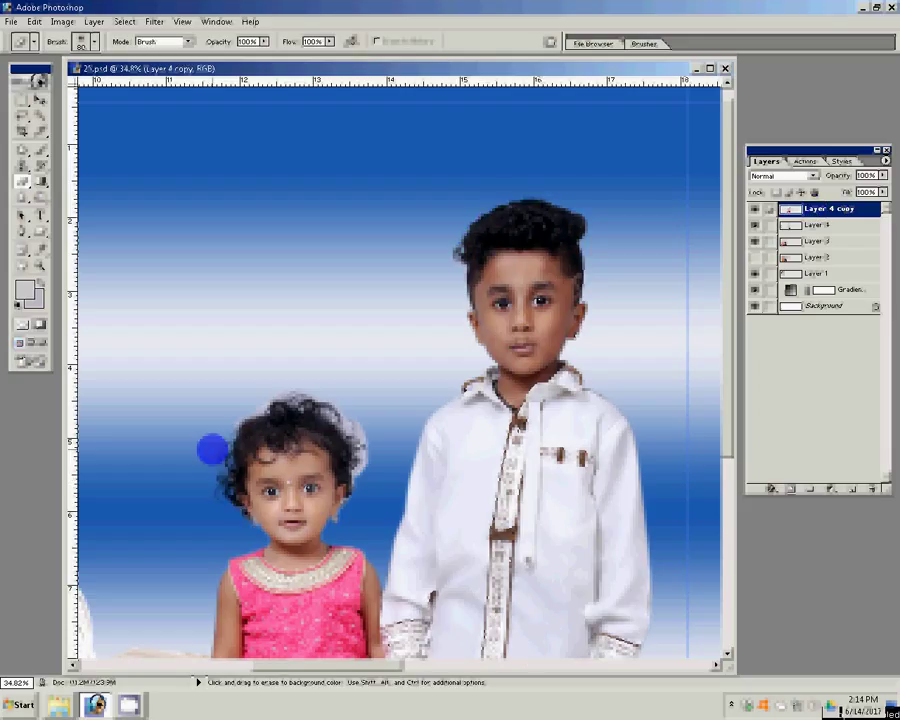
pyautogui.click(275, 397)
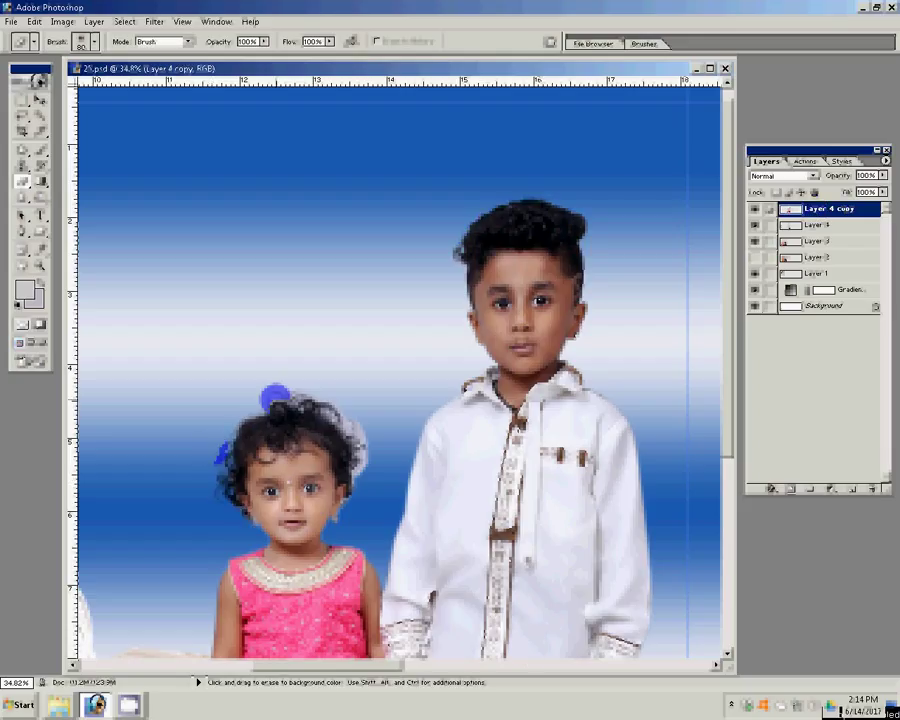
pyautogui.click(259, 405)
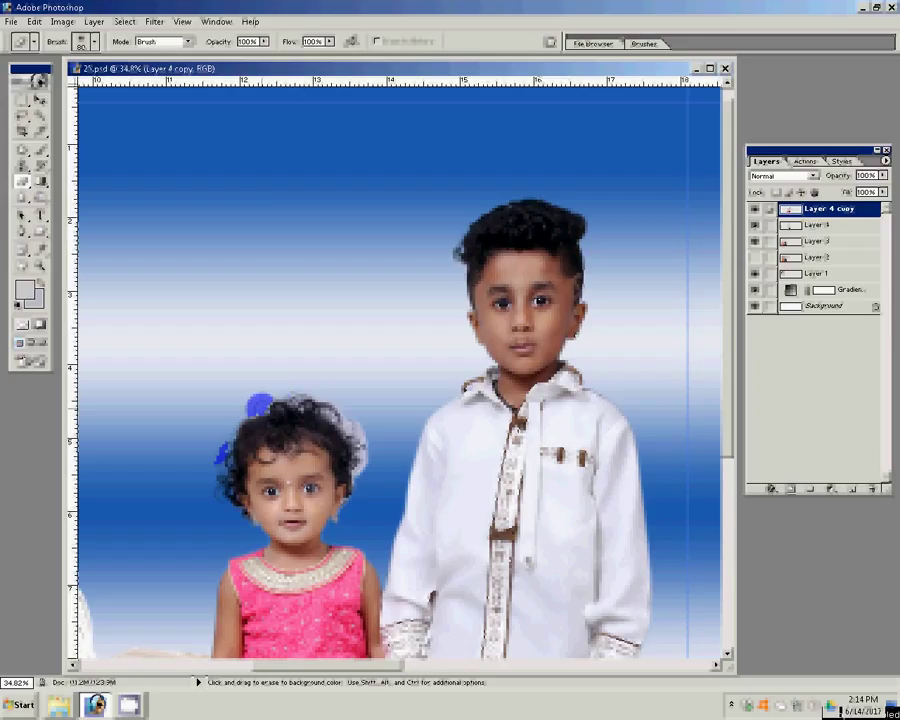
pyautogui.click(355, 428)
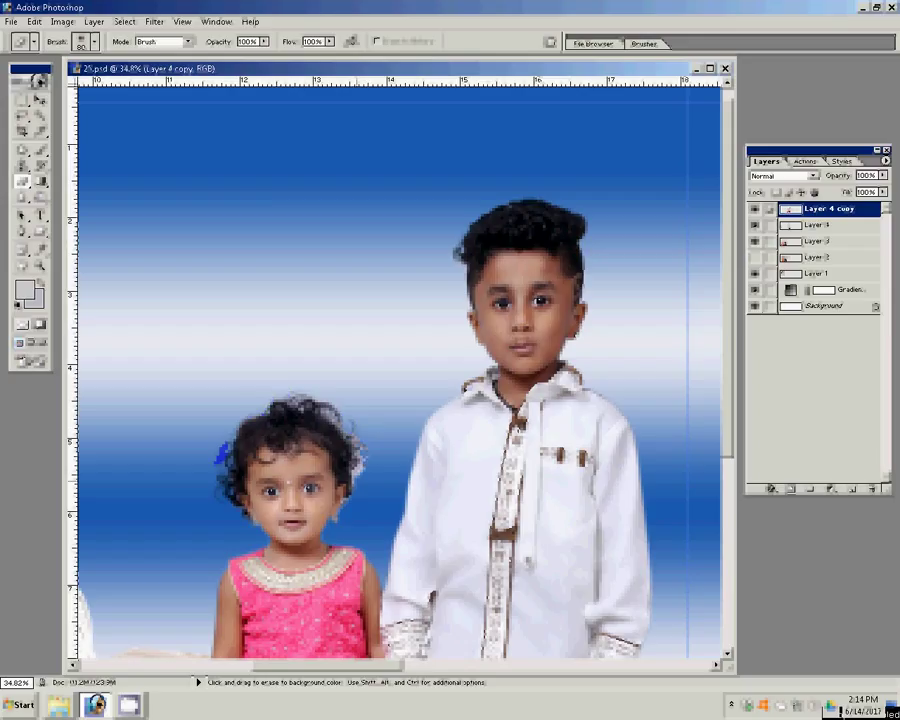
pyautogui.click(372, 459)
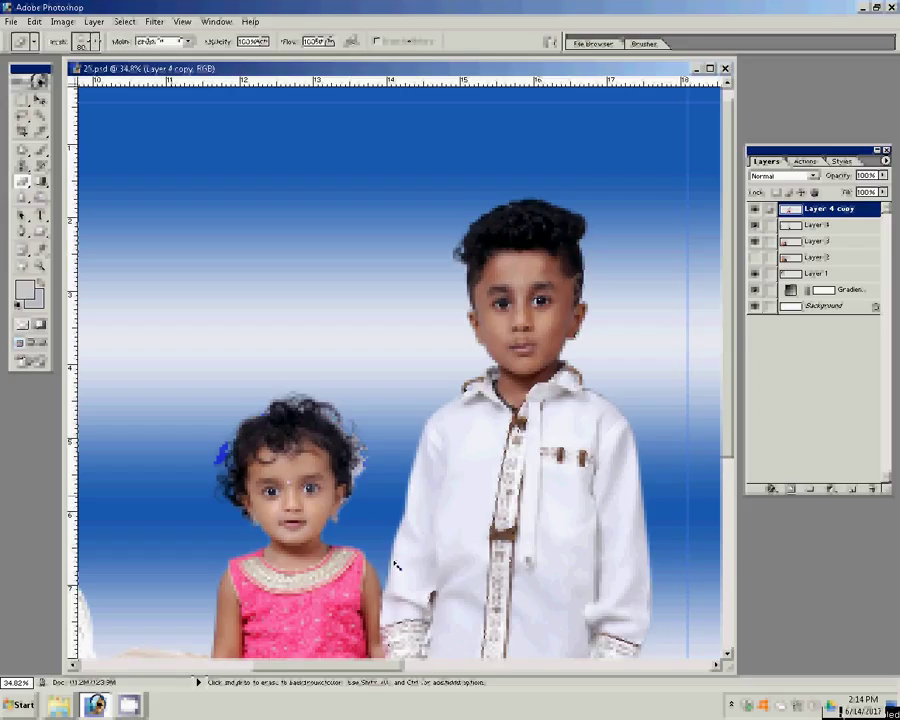
pyautogui.click(215, 375)
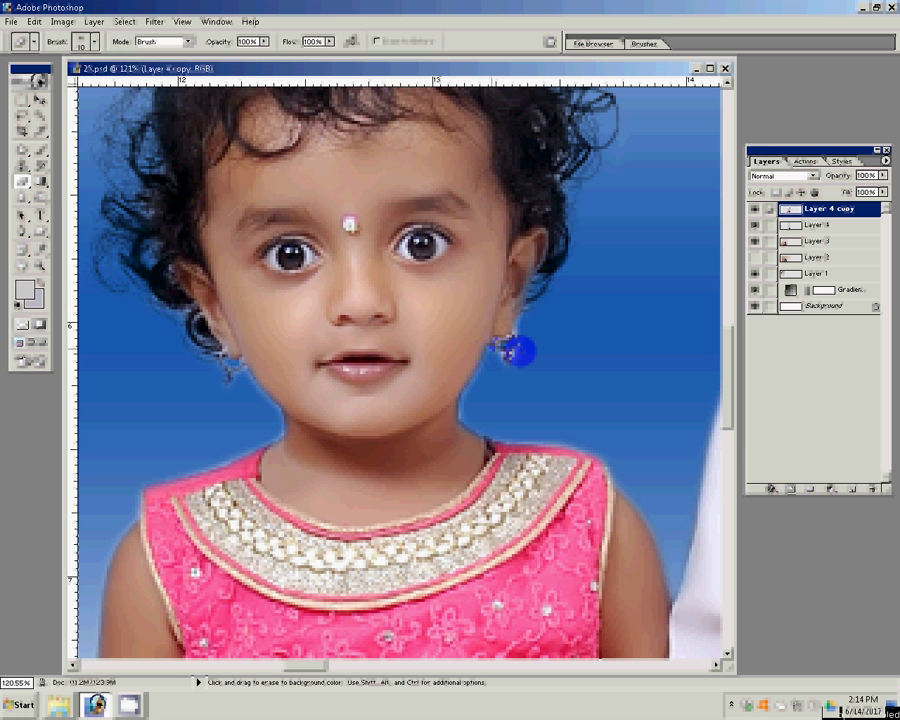
pyautogui.moveTo(437, 281); pyautogui.dragTo(459, 272)
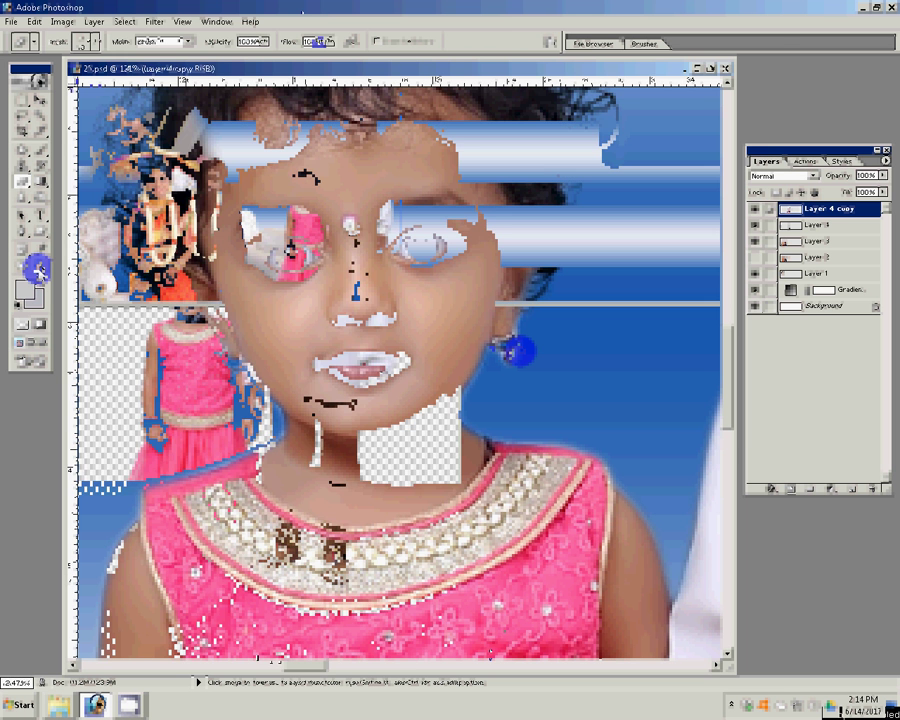
pyautogui.click(38, 268)
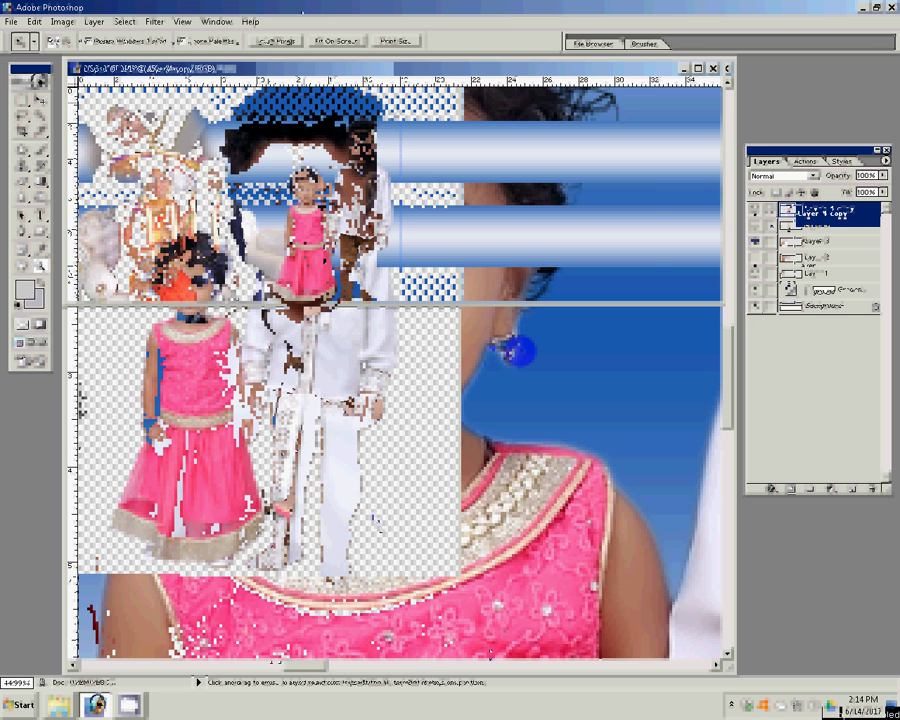
# Save the page as DSC_0565 in Photoshop format with layers in the psd folder.
pyautogui.hotkey('ctrl', 'shift', 's')
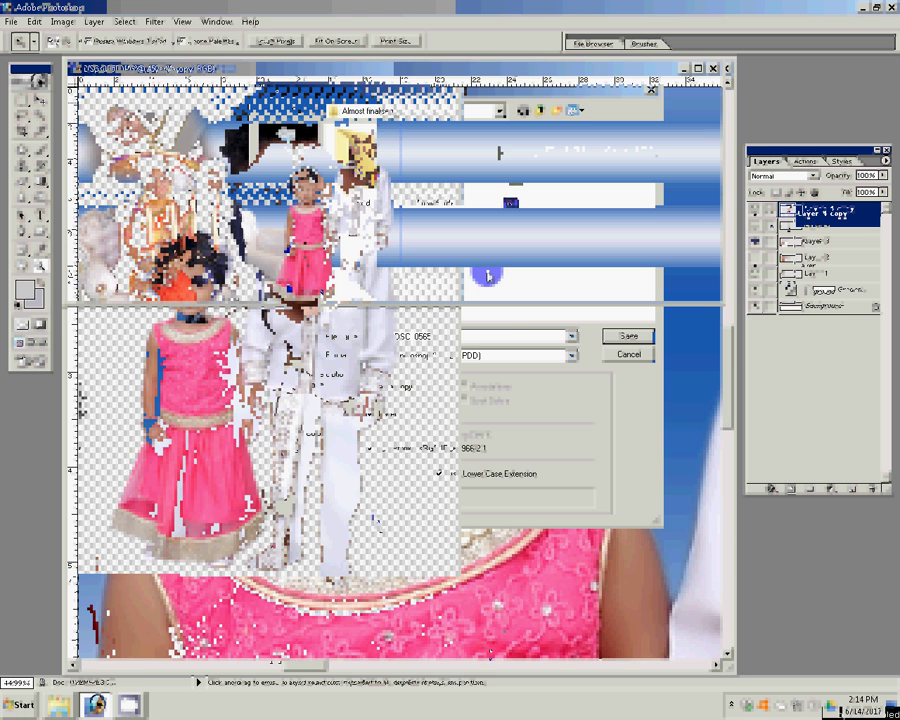
pyautogui.doubleClick(486, 275)
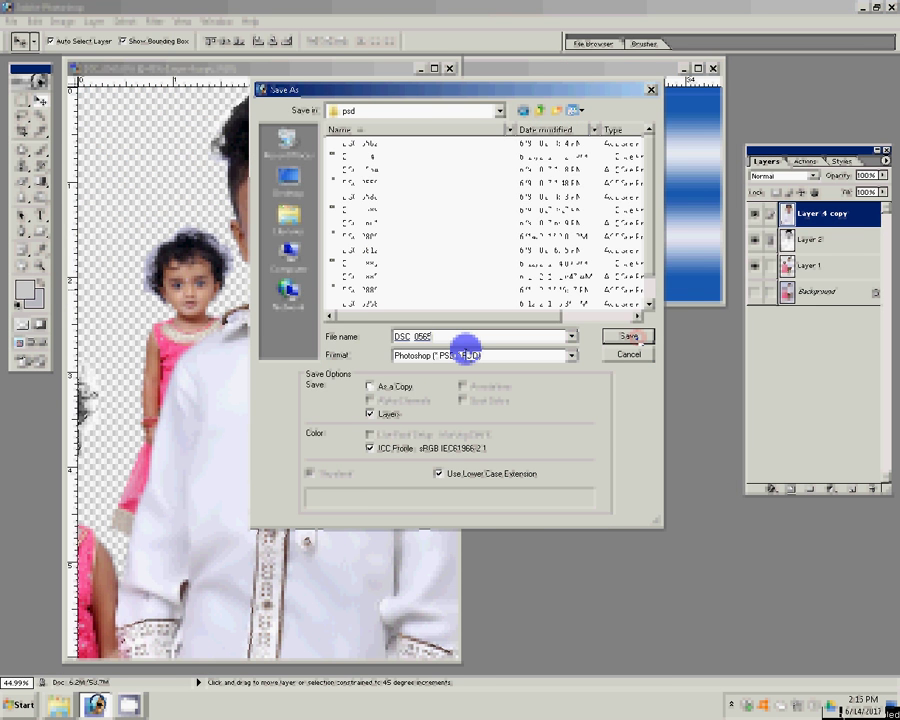
pyautogui.press('Return')
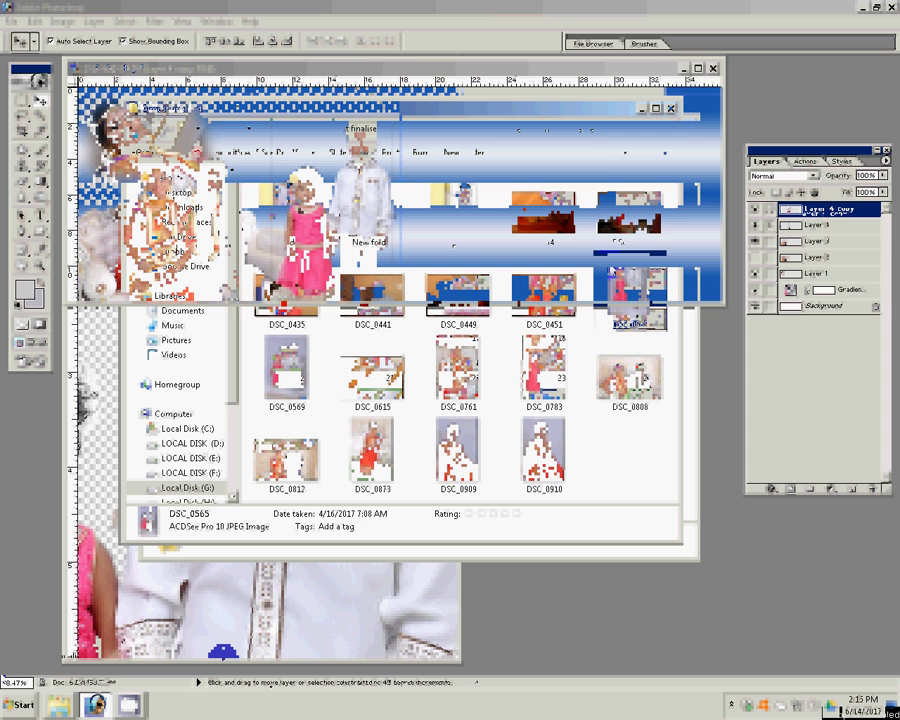
# Delete DSC_0565 from the Almost finalised folder and pick the couple photo DSC_0812.
pyautogui.press('Delete')
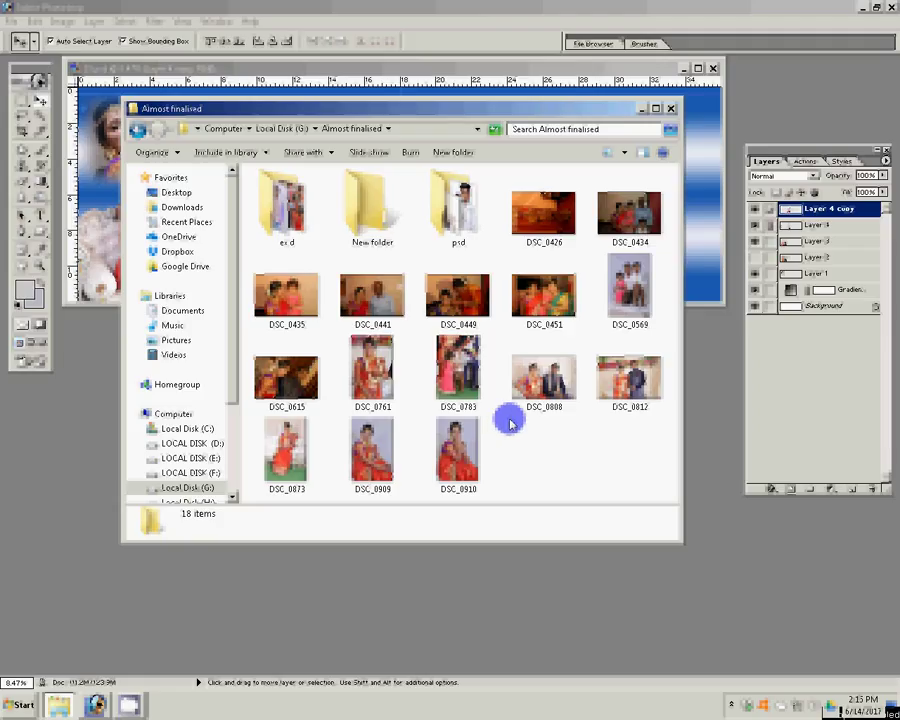
pyautogui.click(629, 380)
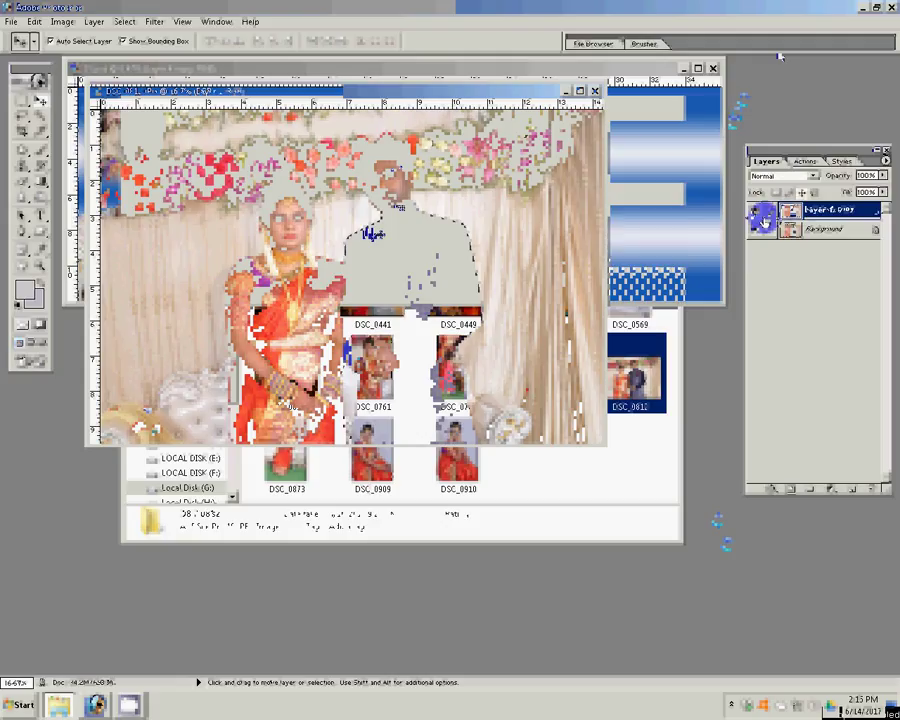
# Run the Magic Pro grain filter on the Background layer with Graininess at 98.
pyautogui.click(825, 229)
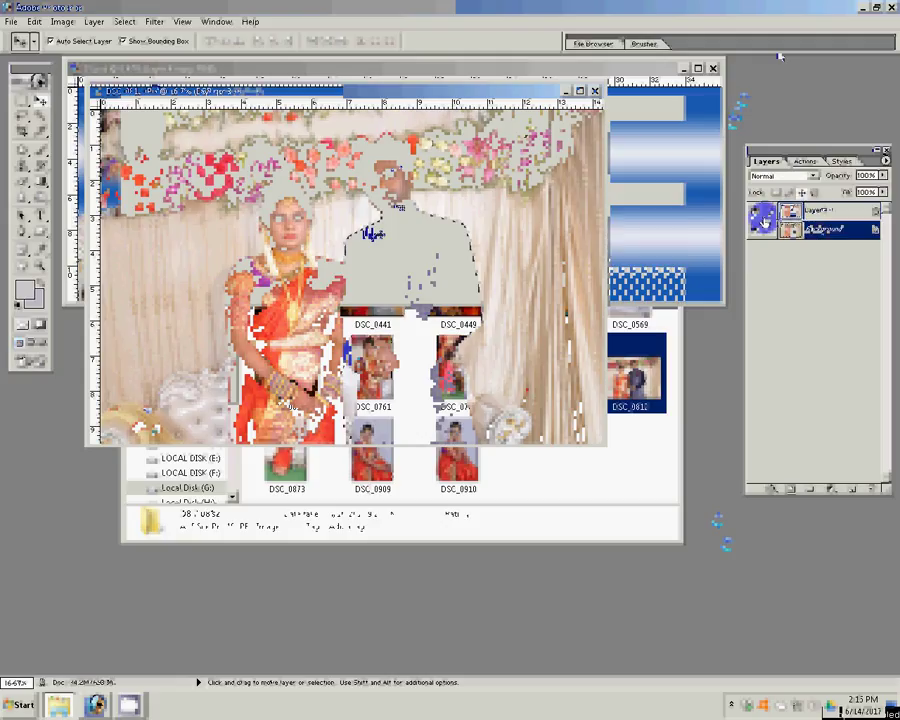
pyautogui.click(155, 21)
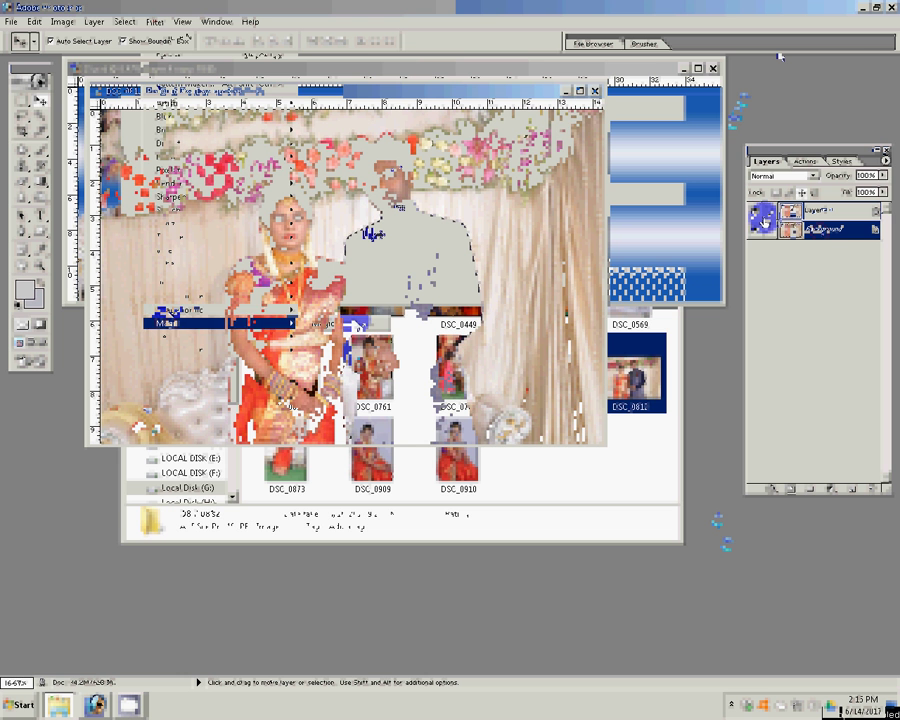
pyautogui.click(320, 323)
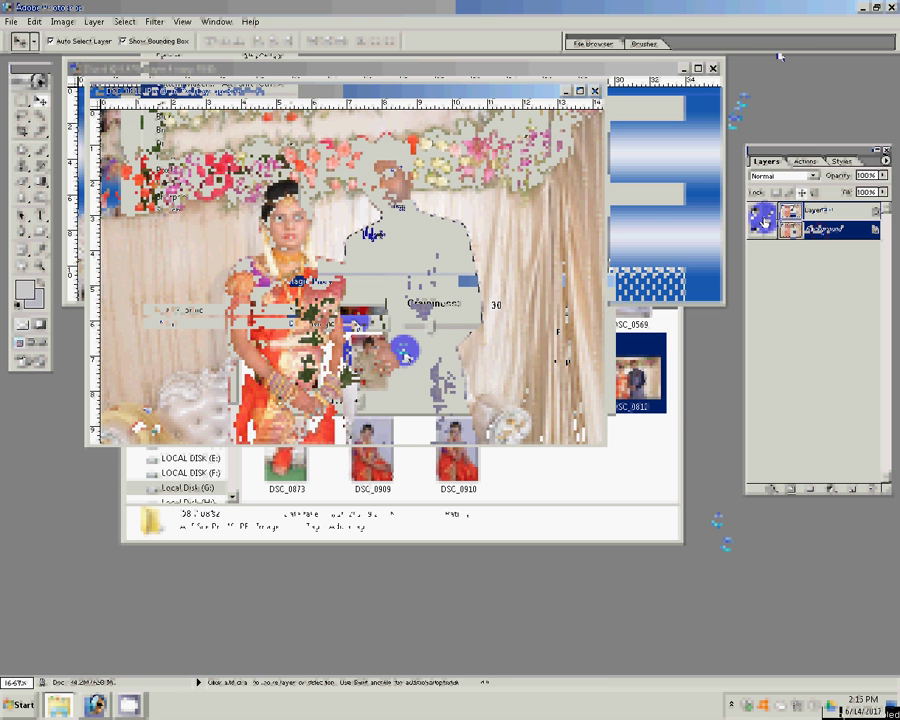
pyautogui.moveTo(404, 349); pyautogui.dragTo(481, 331)
pyautogui.click(578, 307)
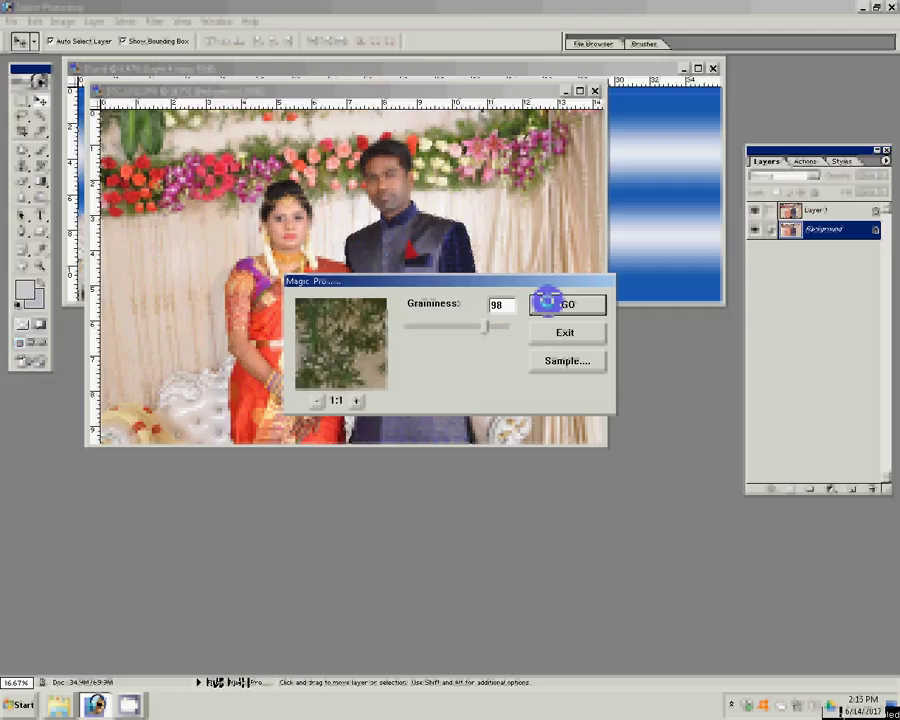
pyautogui.click(547, 302)
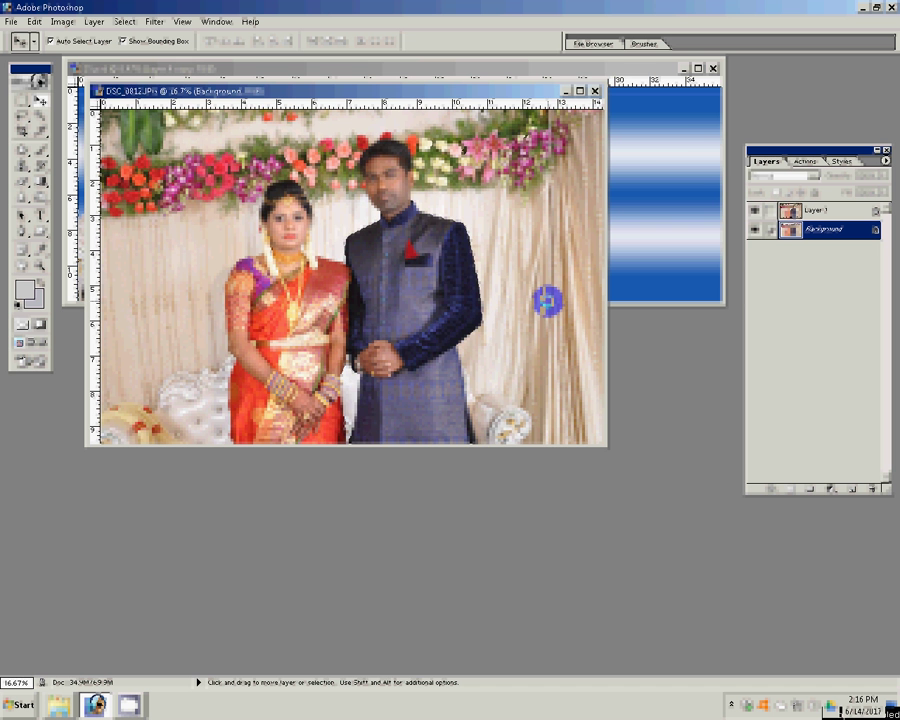
# Zoom to 100% on the groom's face and bring up the Add Noise filter settings.
pyautogui.hotkey('ctrl', '+')
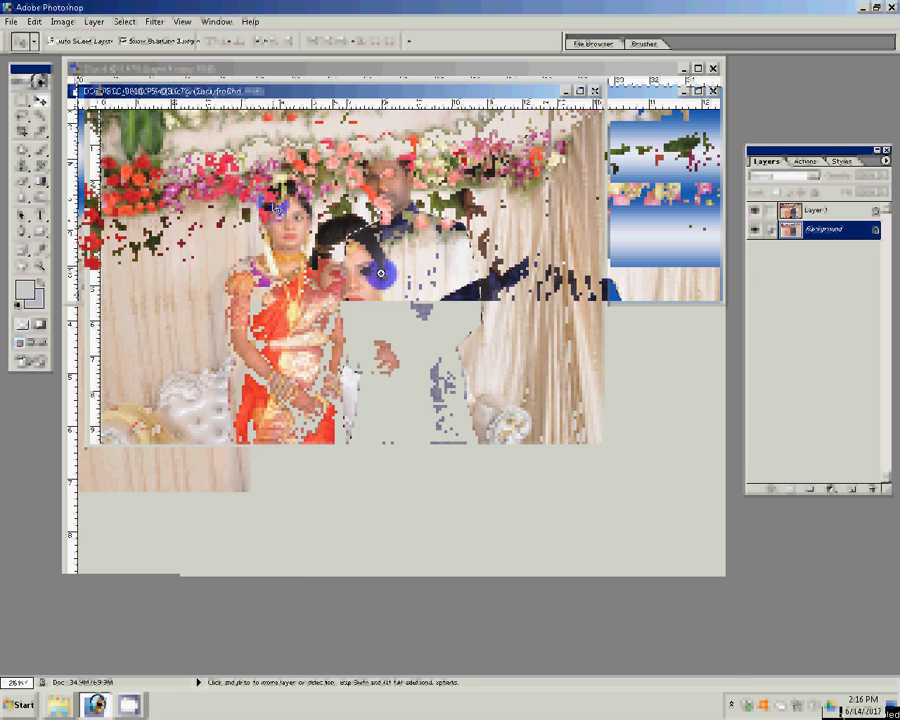
pyautogui.press('z')
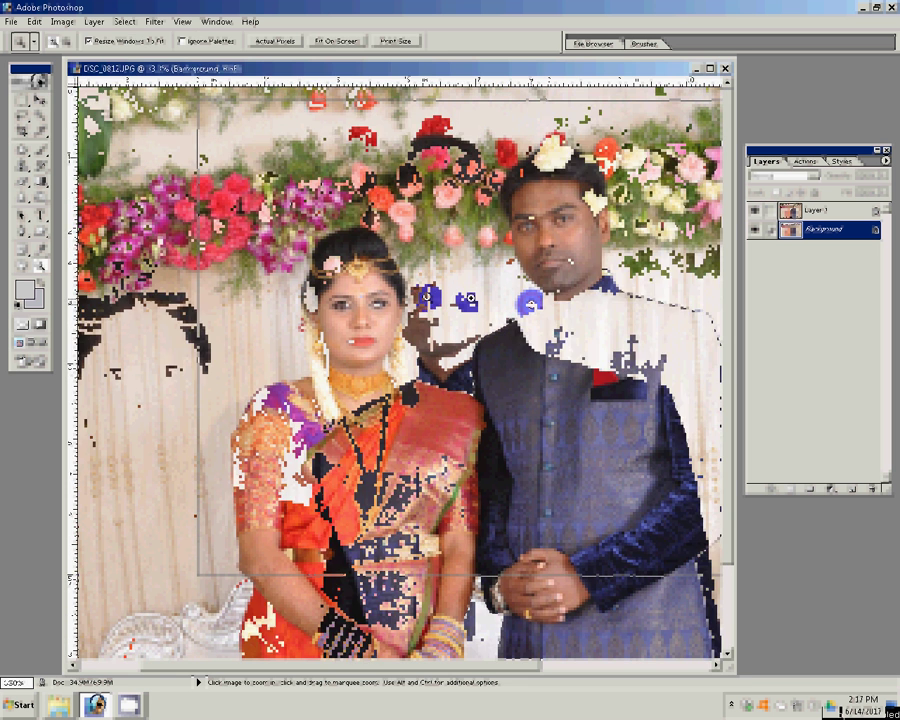
pyautogui.click(530, 302)
pyautogui.click(452, 320)
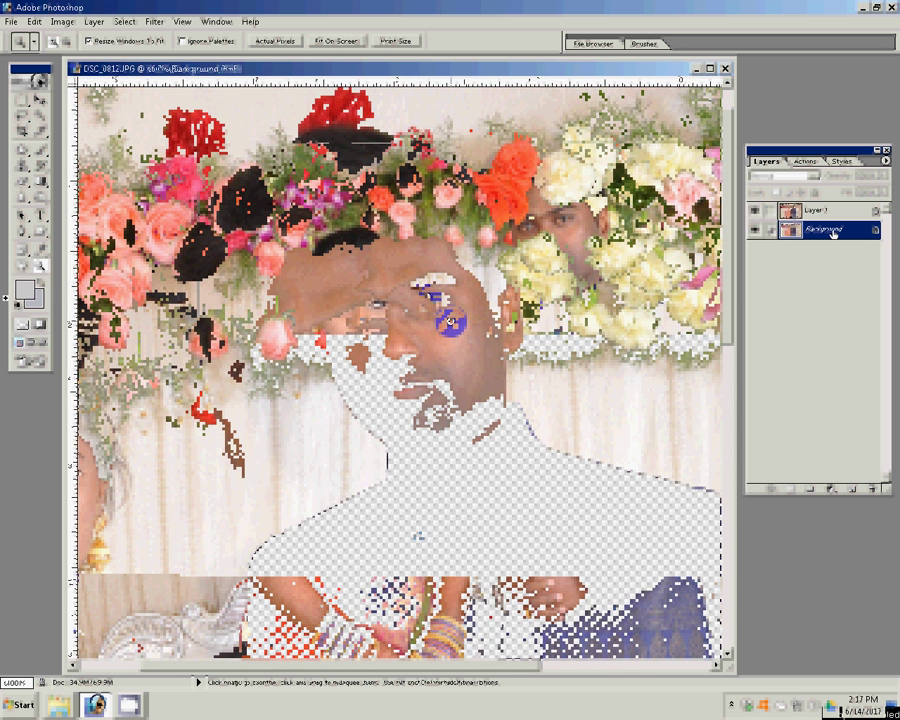
pyautogui.click(158, 22)
pyautogui.moveTo(166, 157)
pyautogui.click(330, 157)
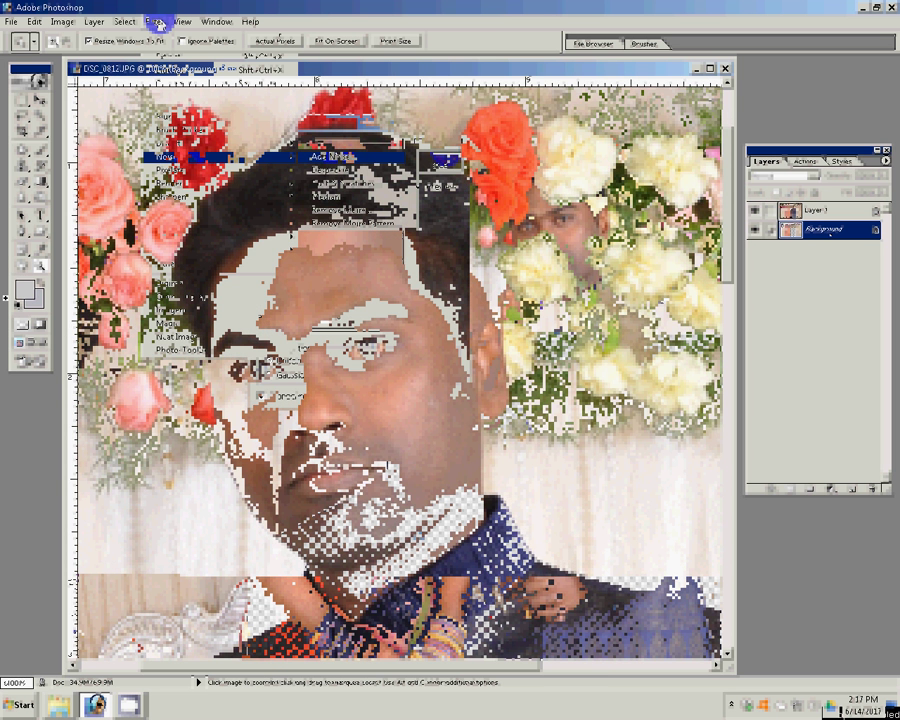
# Set the eraser on Layer 1 to 66% opacity, 77% flow and size 60 for the faces.
pyautogui.click(822, 212)
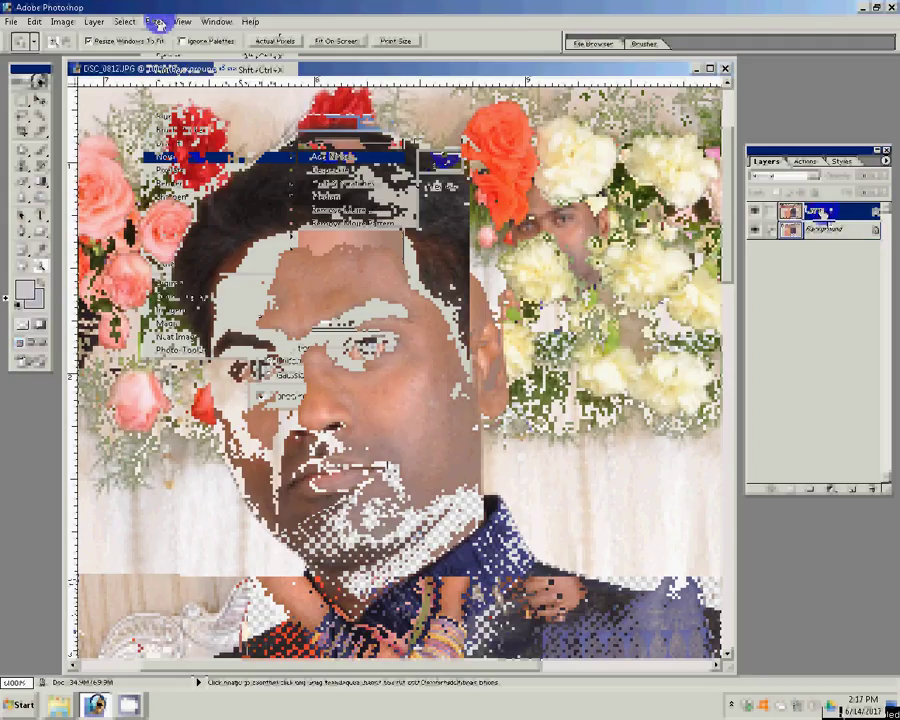
pyautogui.press('e')
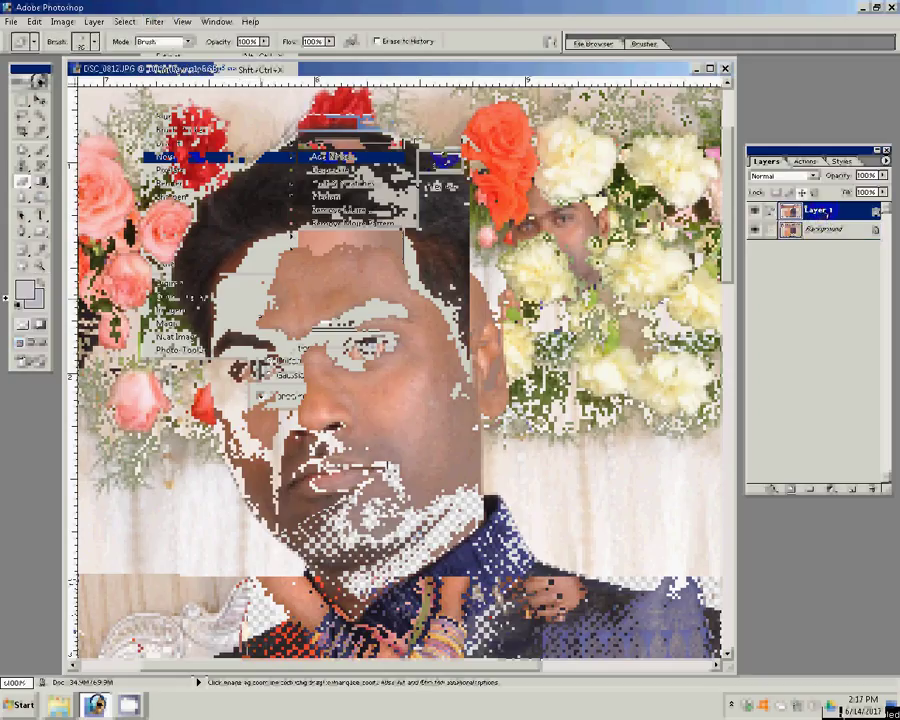
pyautogui.press(']')
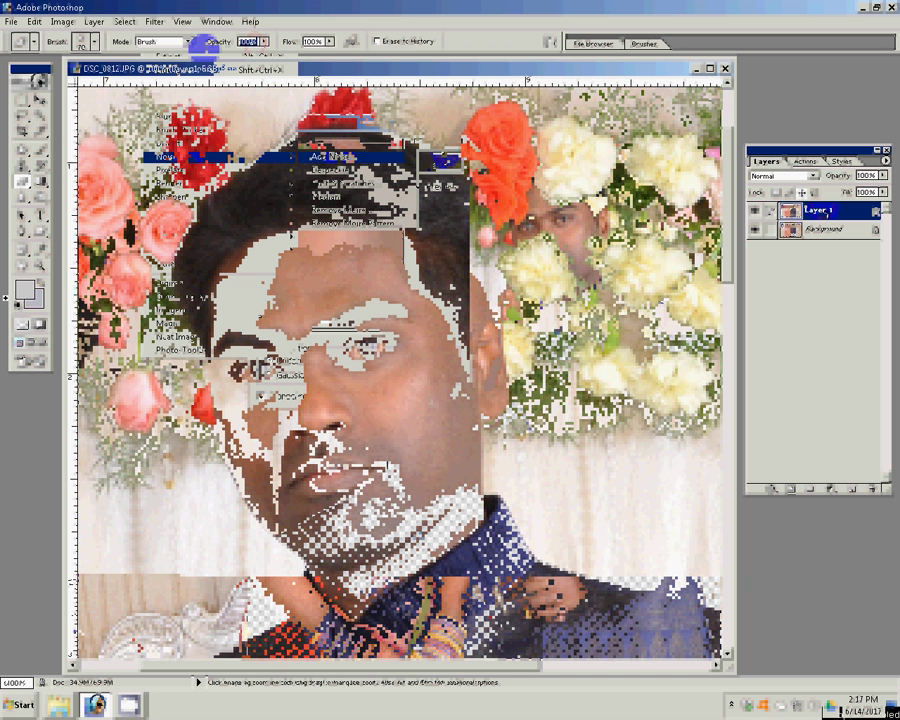
pyautogui.click(247, 41)
pyautogui.write('66')
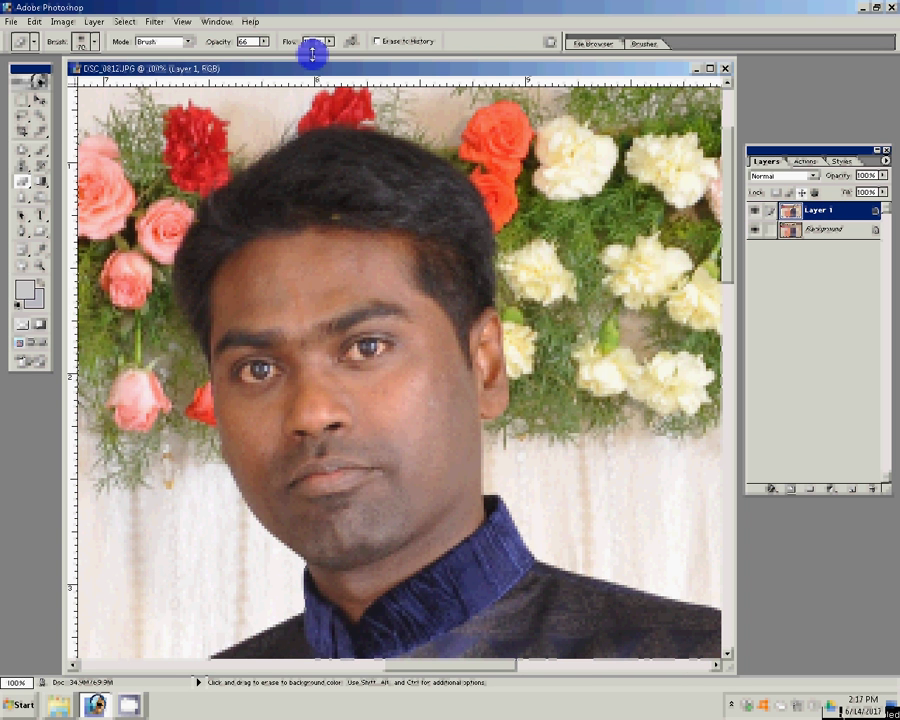
pyautogui.press('Tab')
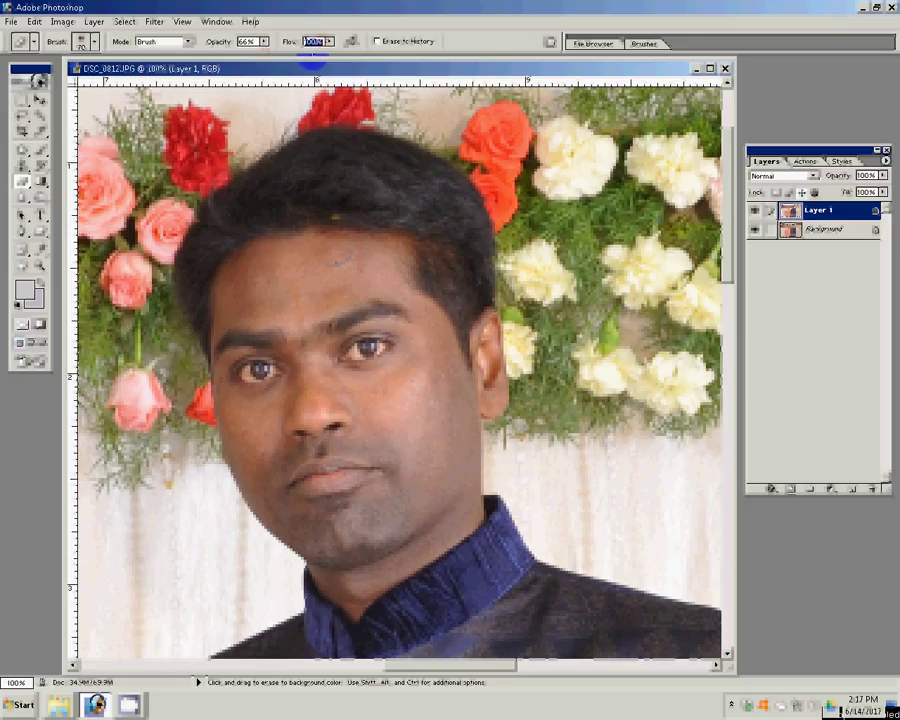
pyautogui.write('77')
pyautogui.press('Return')
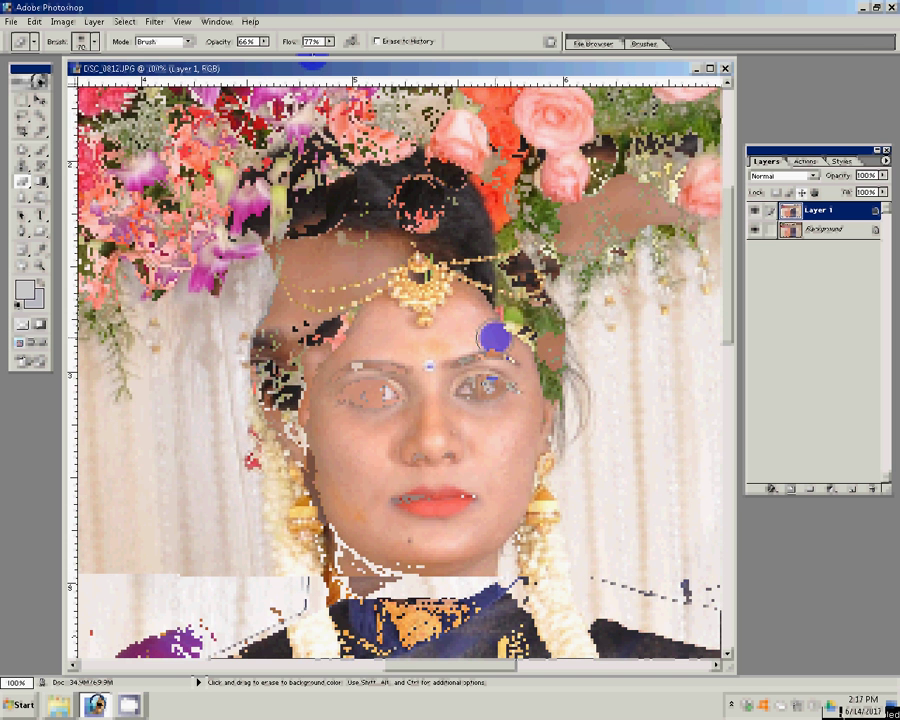
pyautogui.press('[')
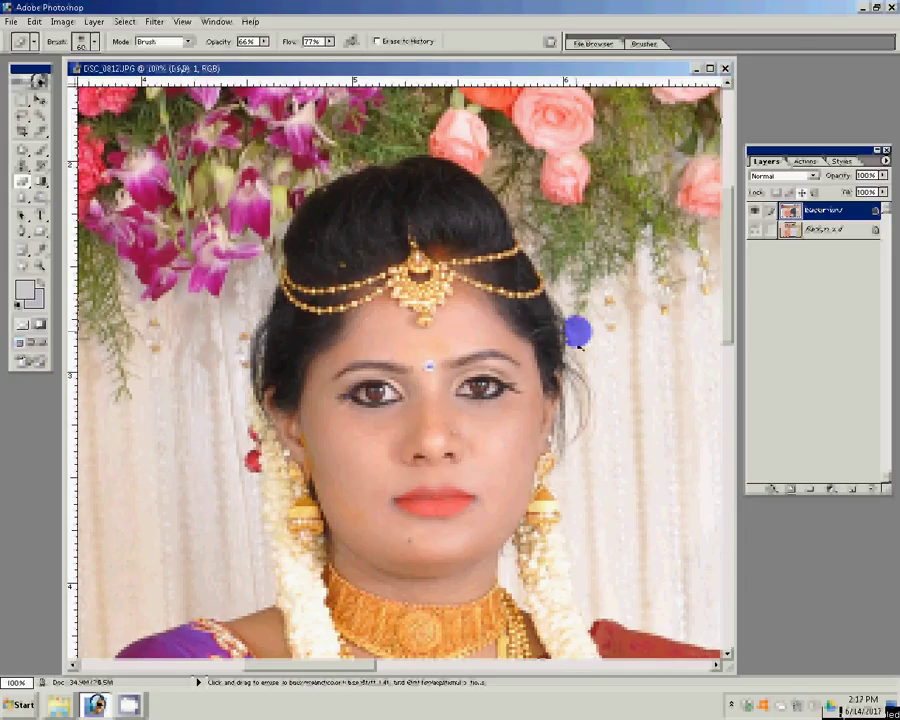
pyautogui.hotkey('ctrl', 'l')
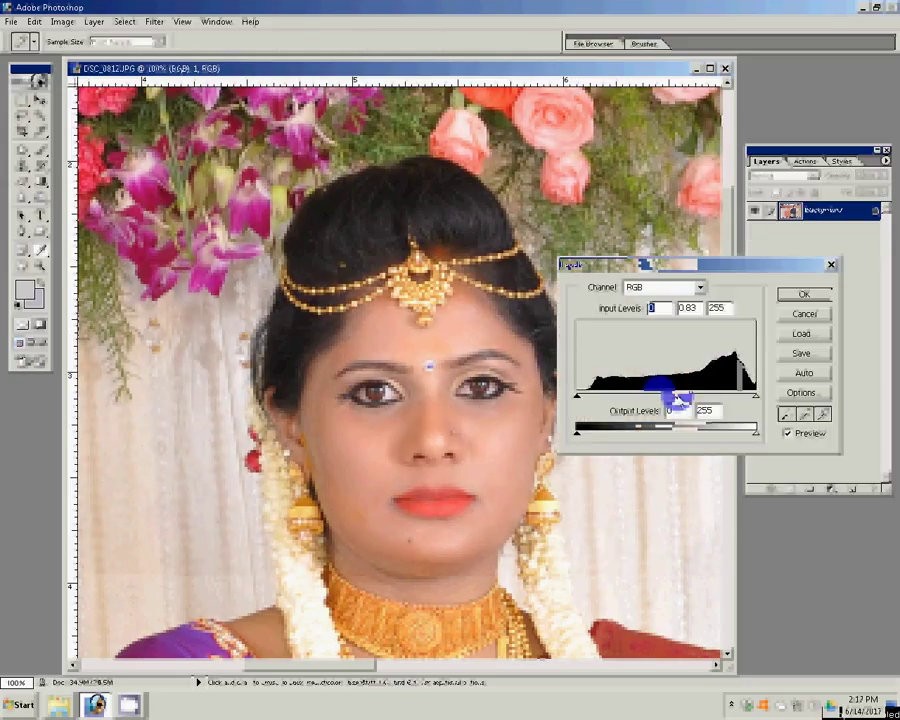
# Darken the midtones slightly with Levels and shift Color Balance midtones toward yellow to -3.
pyautogui.moveTo(678, 397); pyautogui.dragTo(683, 397)
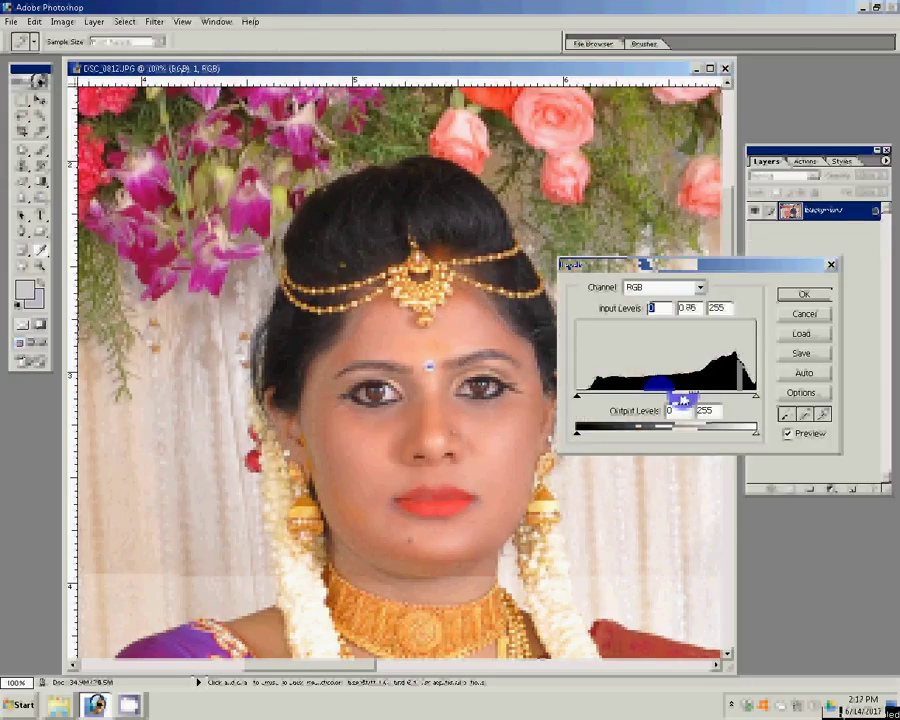
pyautogui.press('Return')
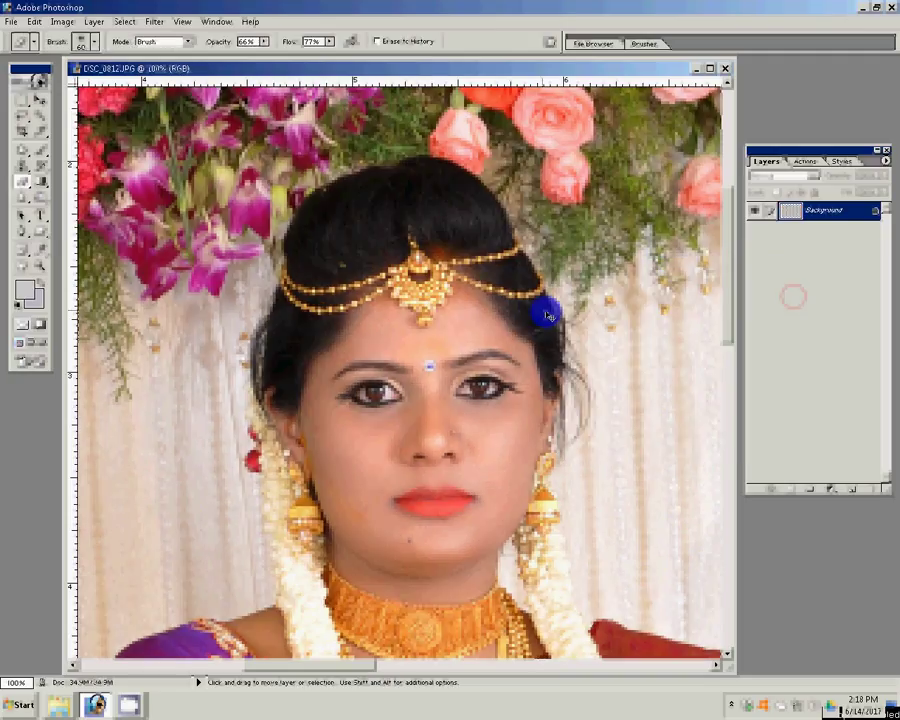
pyautogui.hotkey('ctrl', 'b')
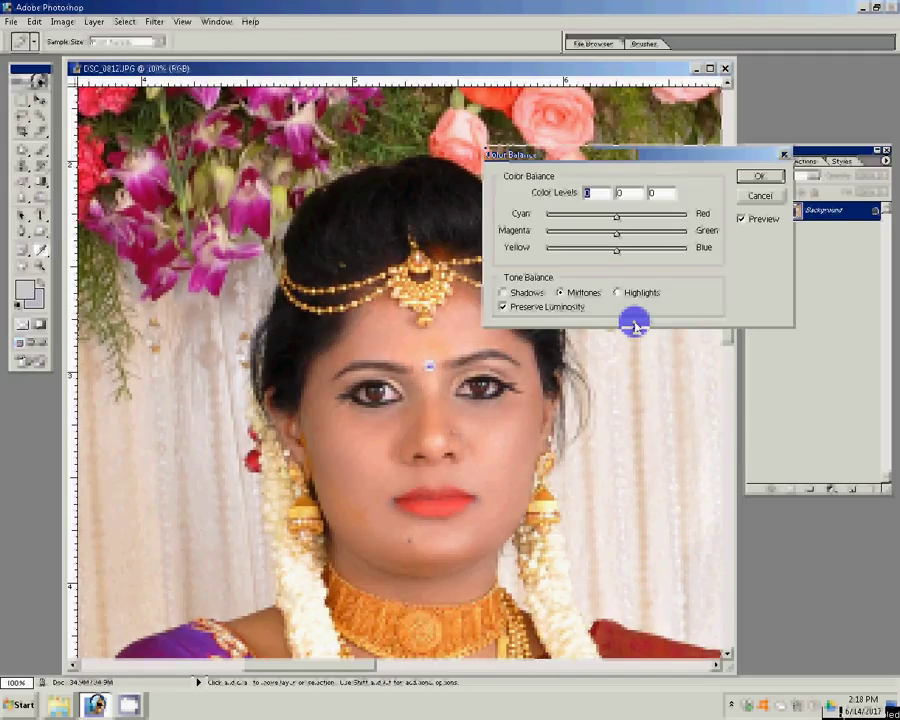
pyautogui.write('+1')
pyautogui.moveTo(616, 249); pyautogui.dragTo(614, 249)
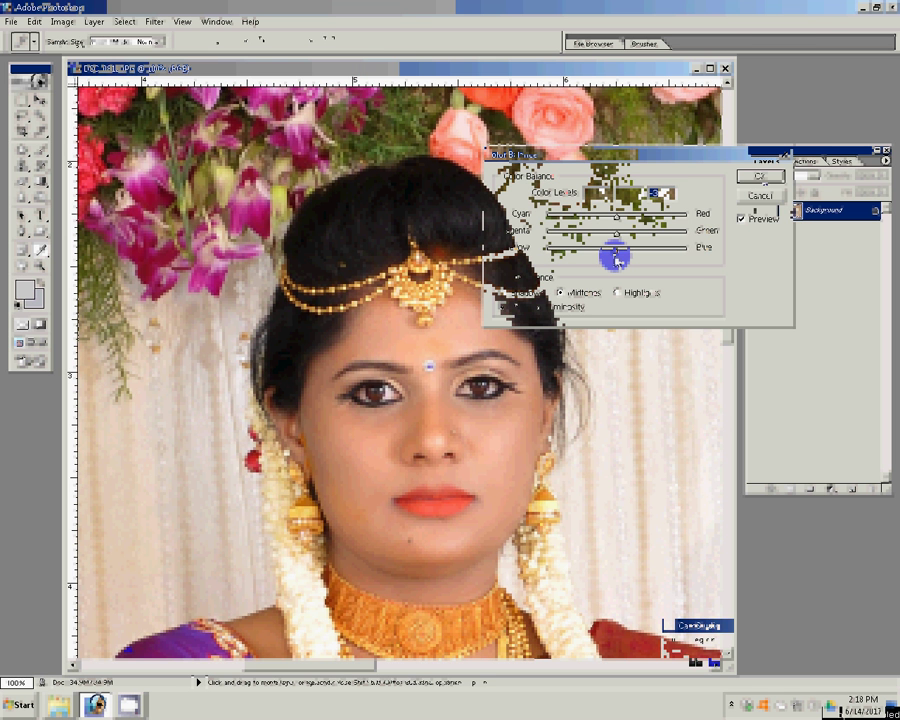
pyautogui.press('Return')
pyautogui.hotkey('alt', 'Tab')
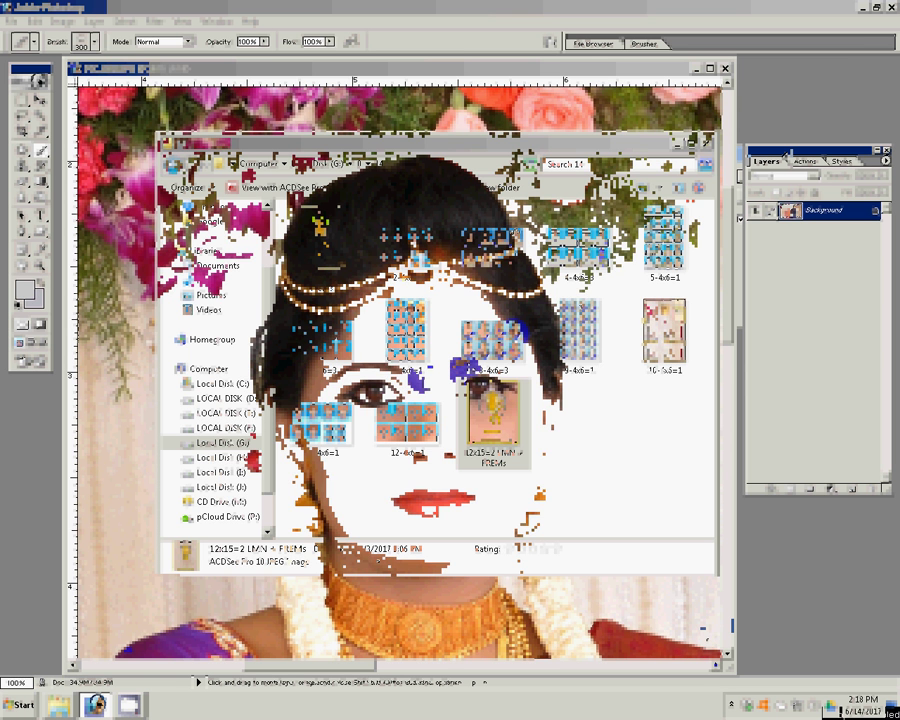
# Scale the Layer 5 DSC_0812 couple photo to fill the right half of 25.psd.
pyautogui.click(38, 270)
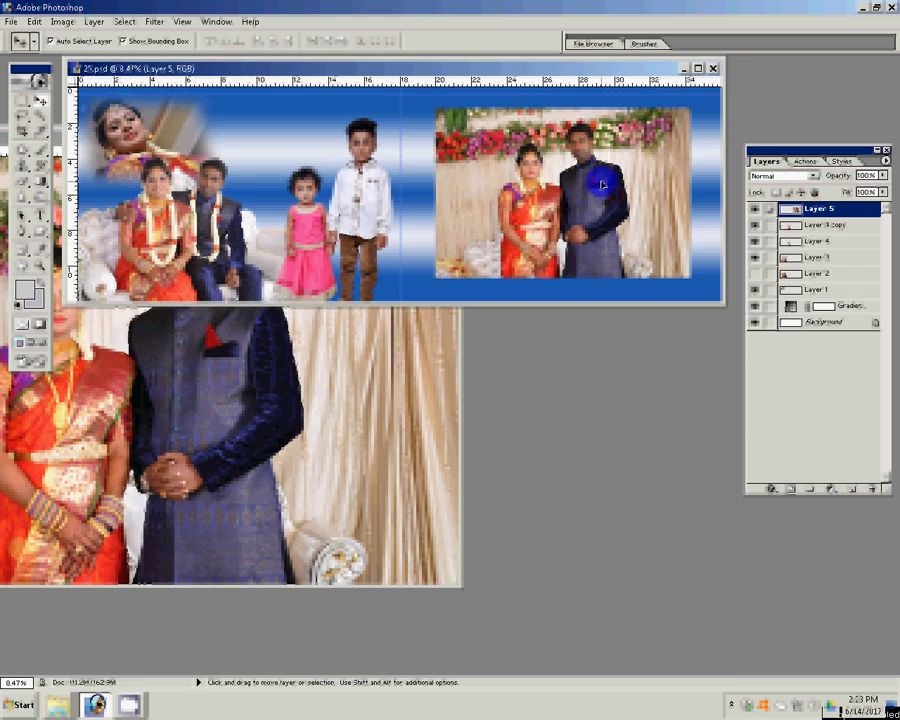
pyautogui.moveTo(686, 133)
pyautogui.mouseDown()
pyautogui.moveTo(692, 104)
pyautogui.moveTo(728, 92)
pyautogui.mouseUp()
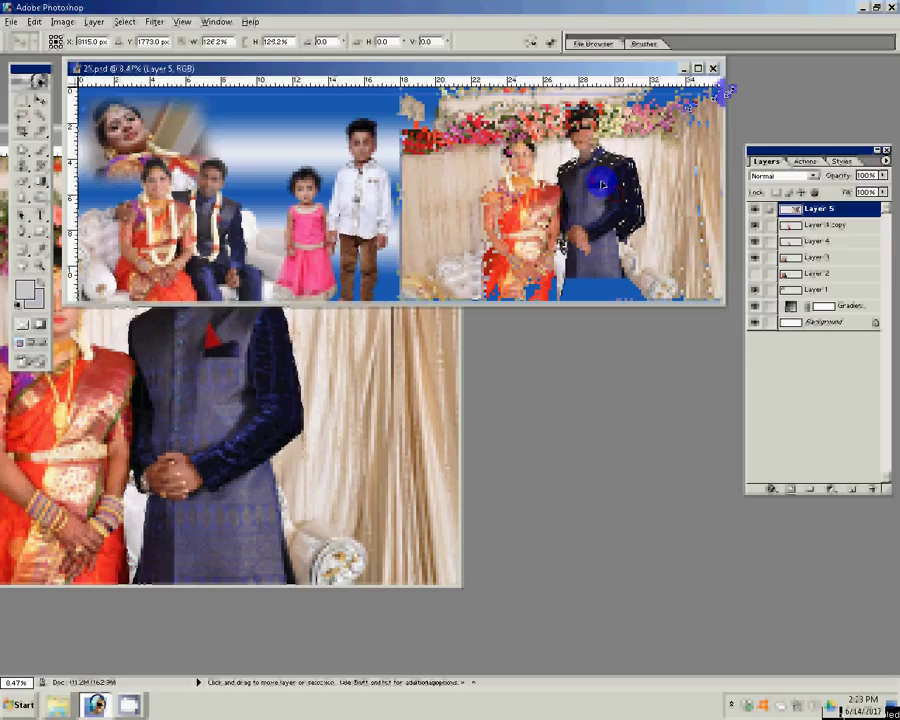
pyautogui.press('Return')
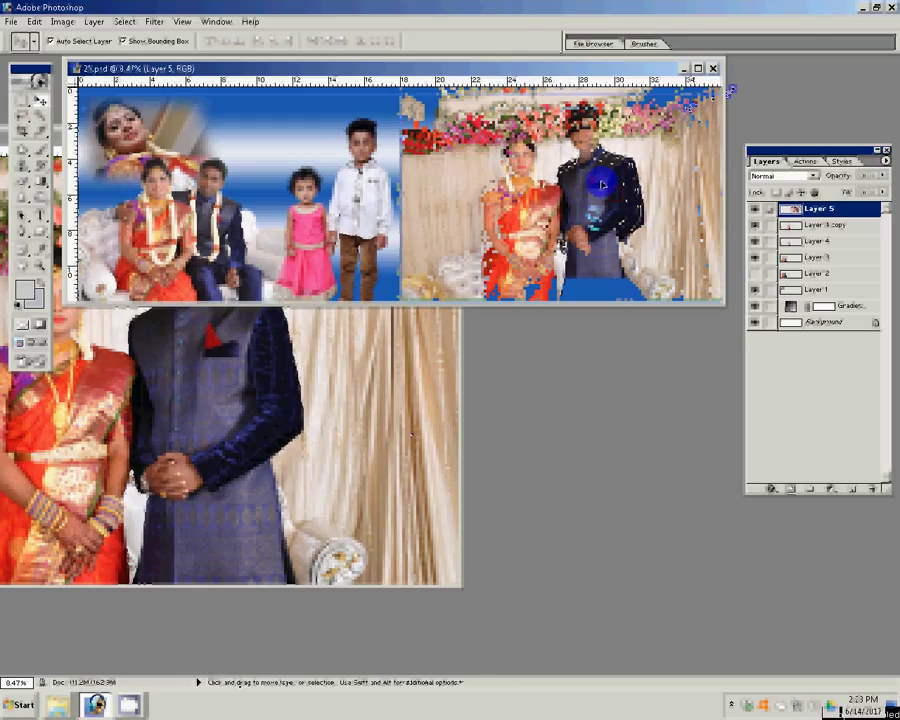
pyautogui.click(458, 156)
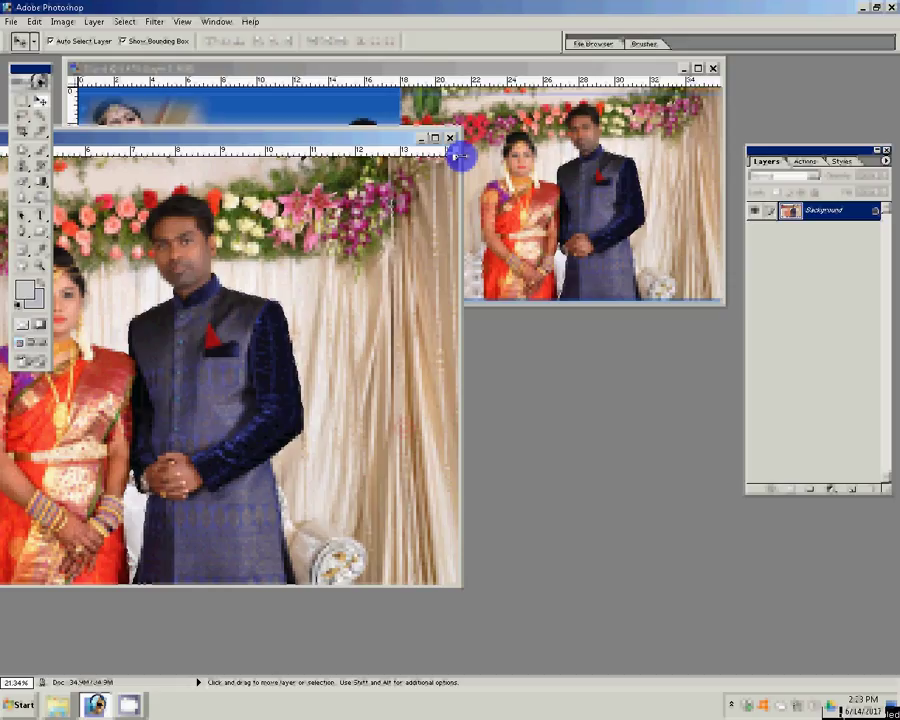
# Save the DSC_0812 close-up as a JPEG and close its document.
pyautogui.hotkey('ctrl', 's')
pyautogui.click(450, 163)
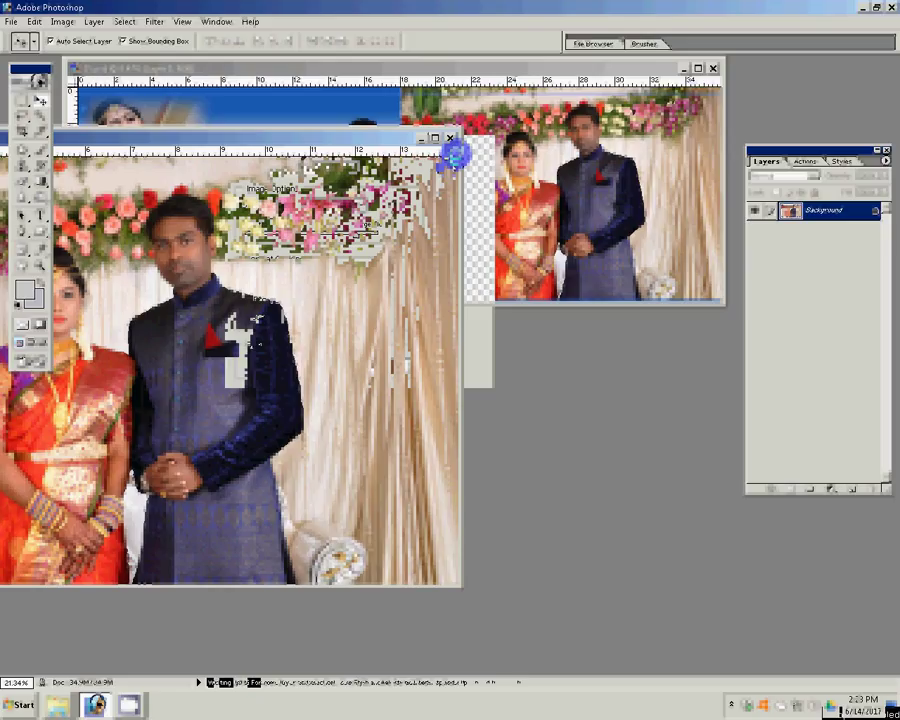
pyautogui.click(450, 138)
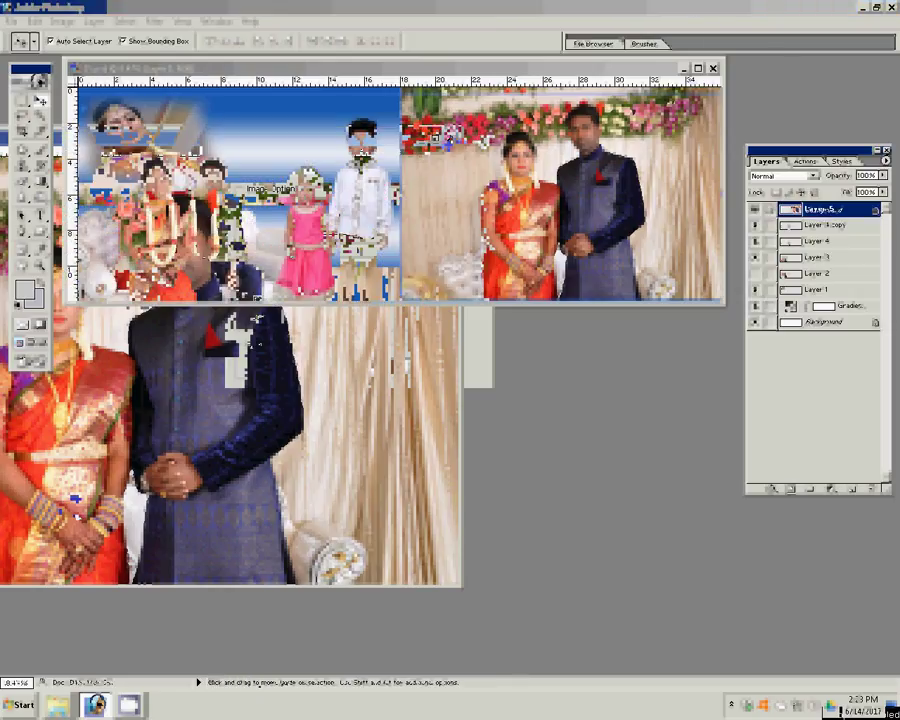
pyautogui.hotkey('alt', 'Tab')
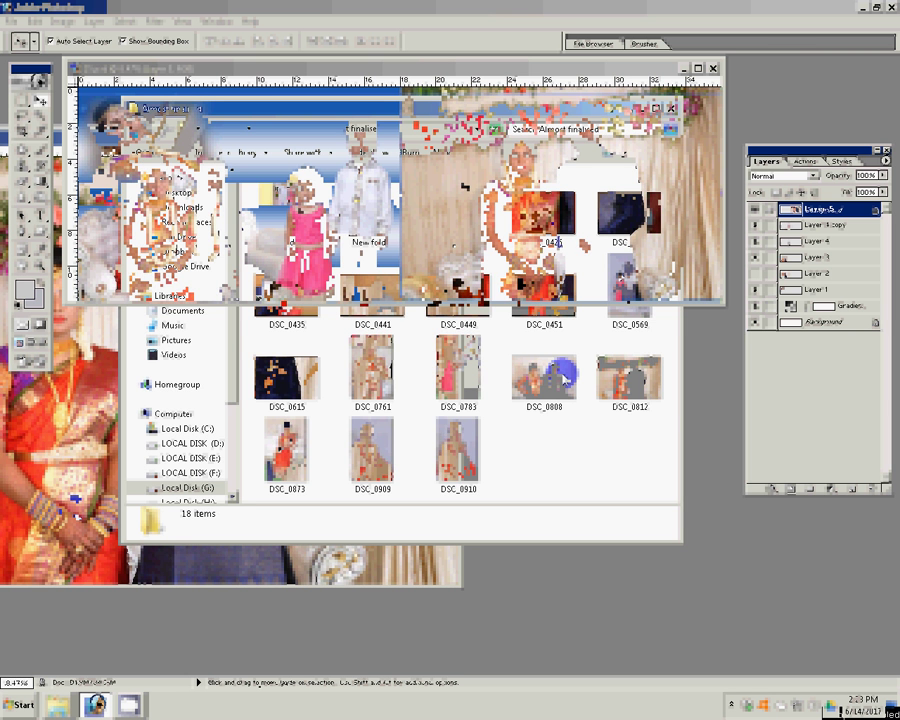
# Move photo DSC_0812 into the ex d folder.
pyautogui.click(631, 410)
pyautogui.moveTo(631, 410); pyautogui.dragTo(286, 208)
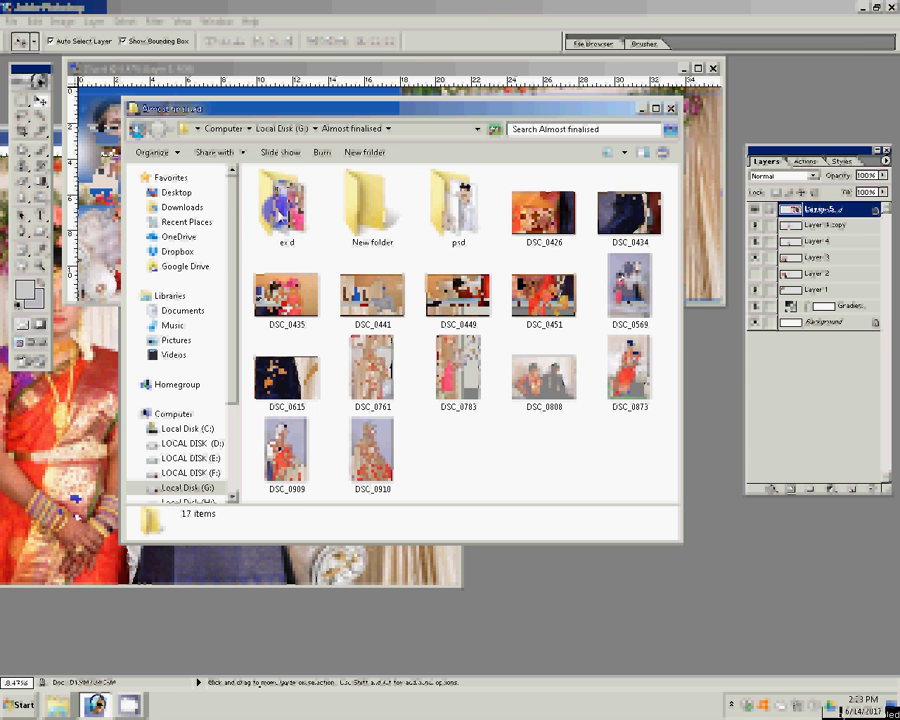
pyautogui.click(62, 703)
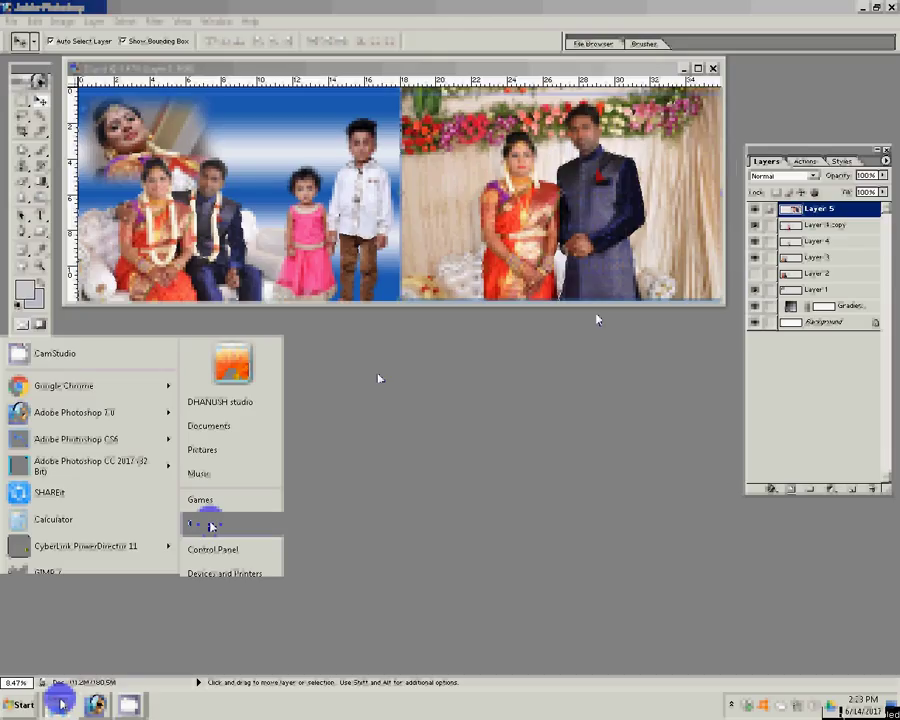
# Browse to LOCAL DISK (D:) > M > VOL 02 and show its contents as large thumbnails.
pyautogui.click(211, 525)
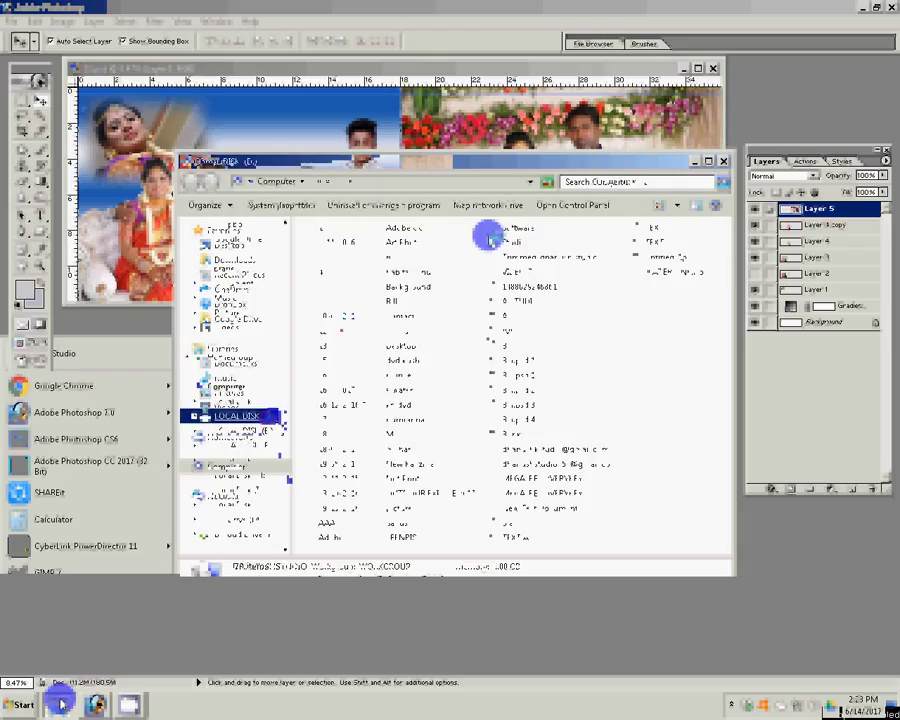
pyautogui.doubleClick(489, 238)
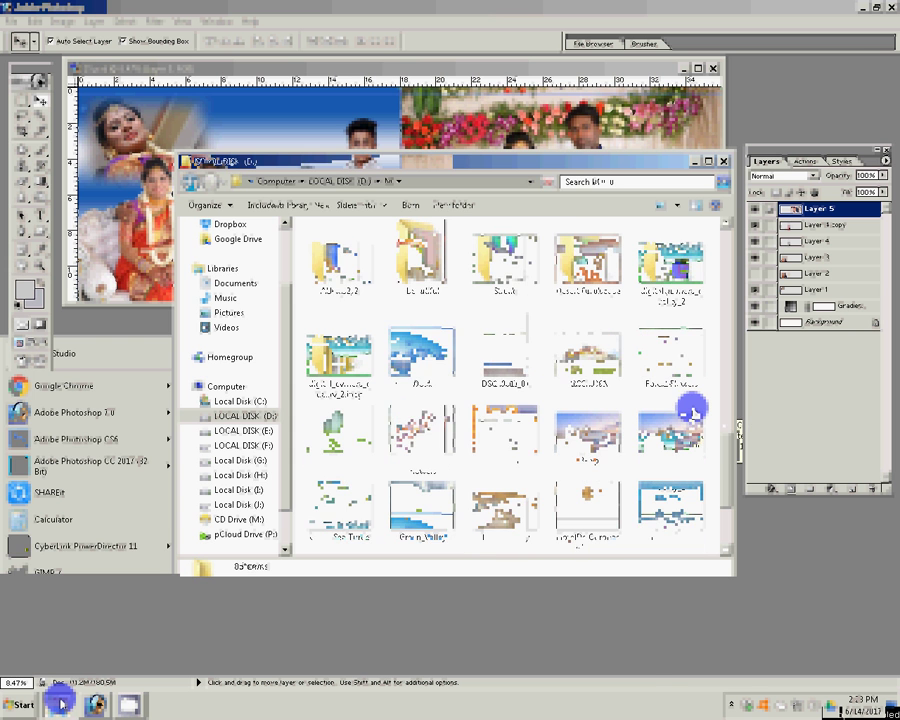
pyautogui.doubleClick(691, 409)
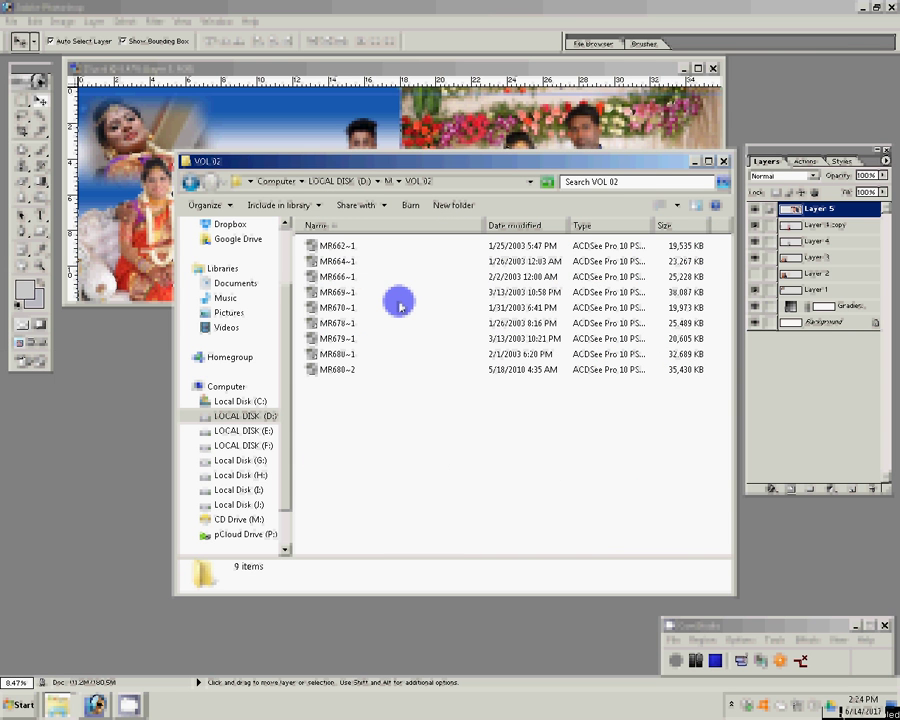
pyautogui.click(677, 204)
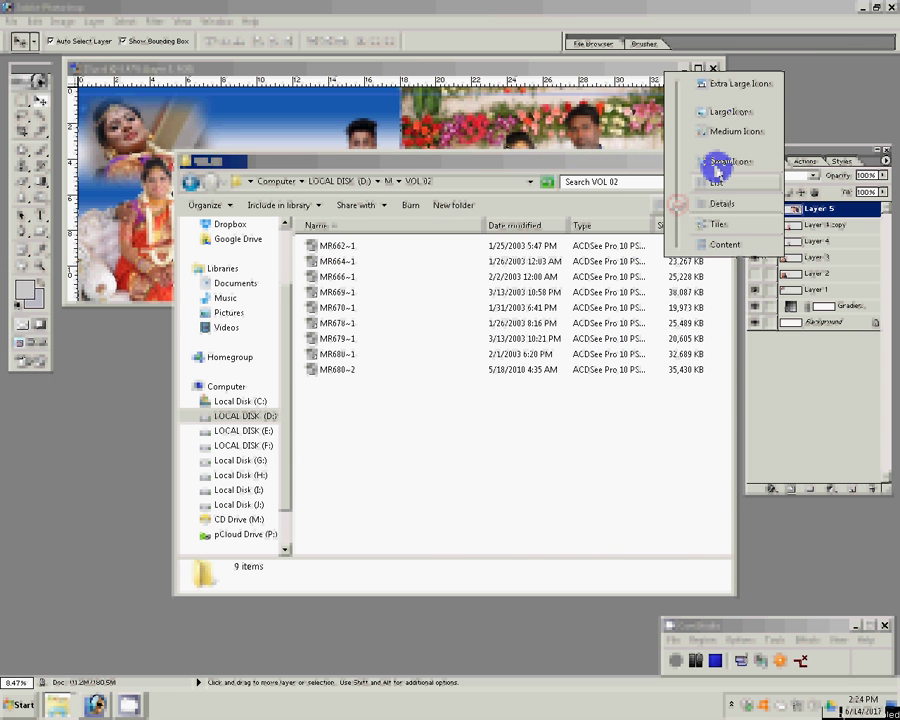
pyautogui.click(717, 168)
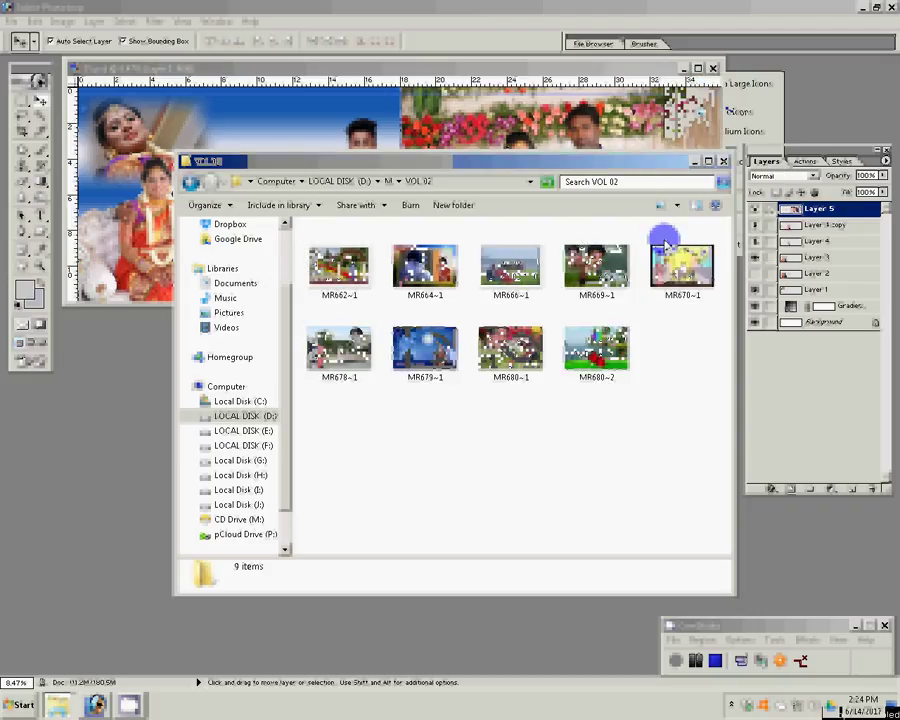
pyautogui.moveTo(682, 266)
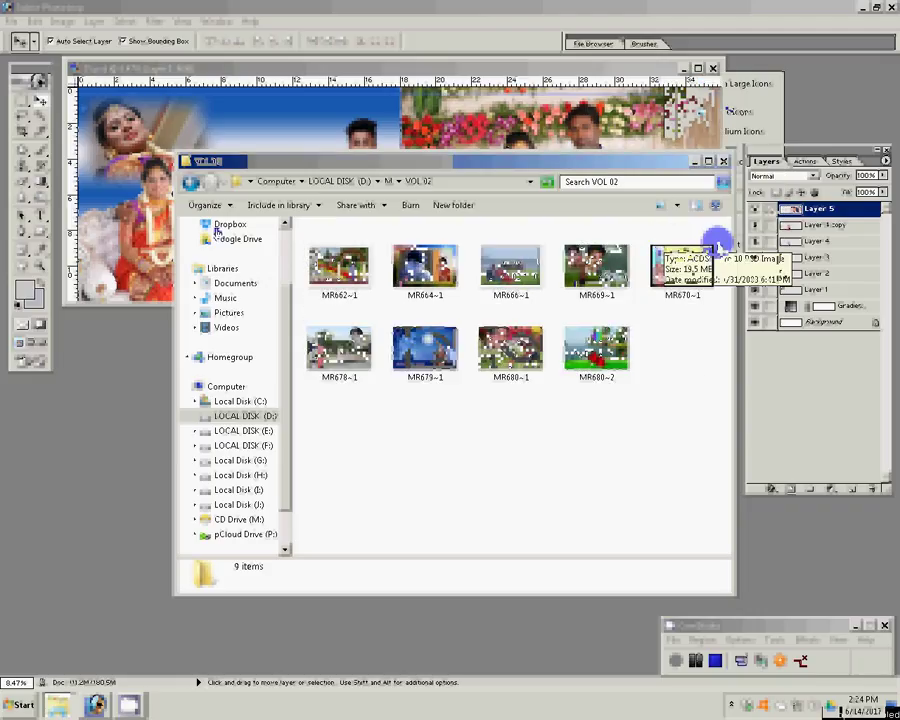
pyautogui.scroll(3, 455, 377)
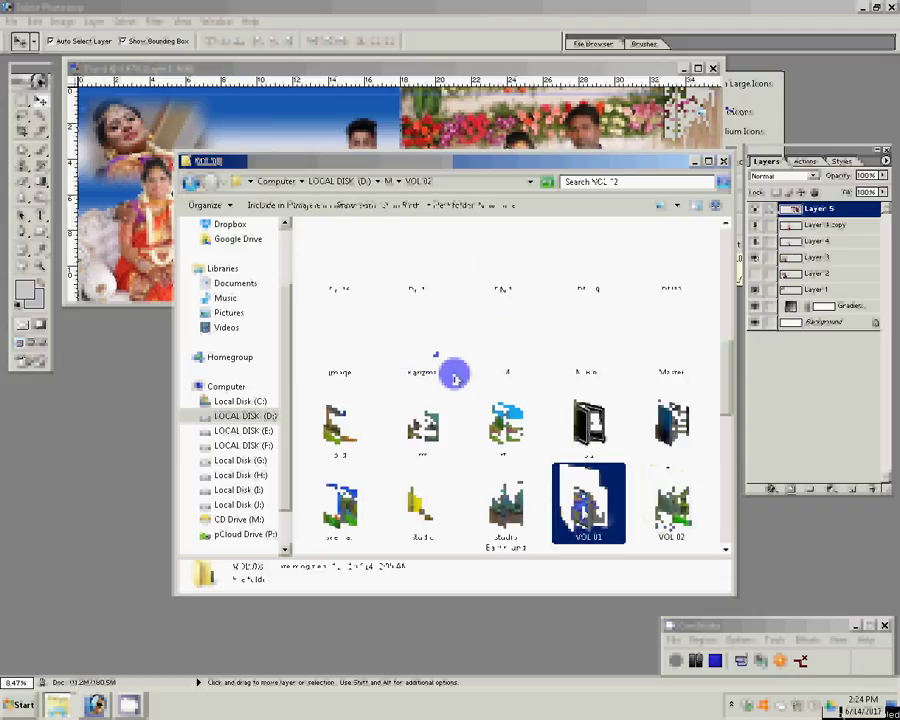
pyautogui.scroll(-2, 455, 377)
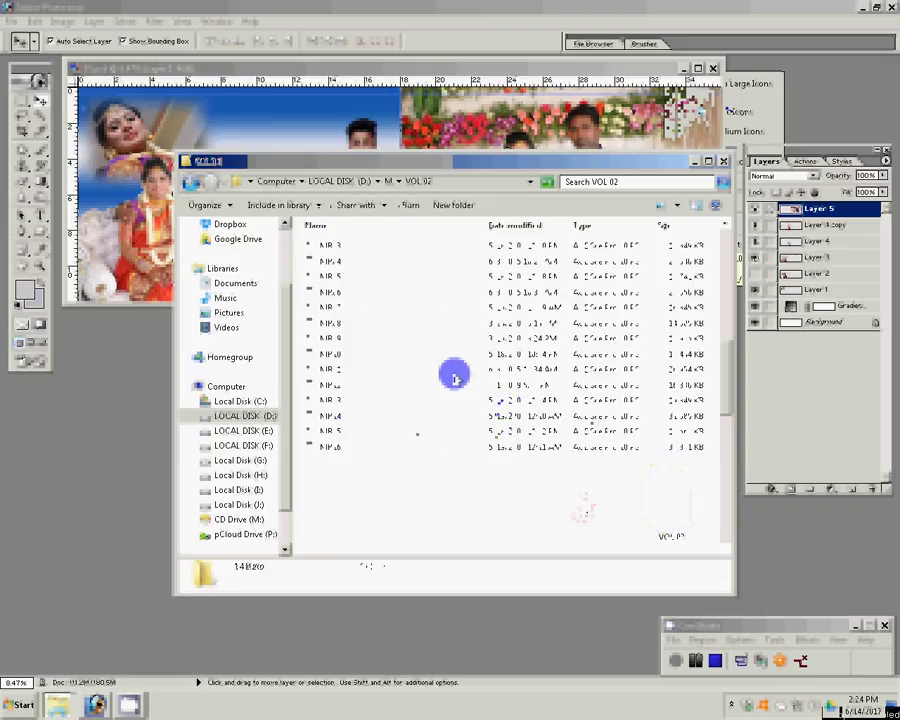
pyautogui.click(676, 205)
pyautogui.click(716, 104)
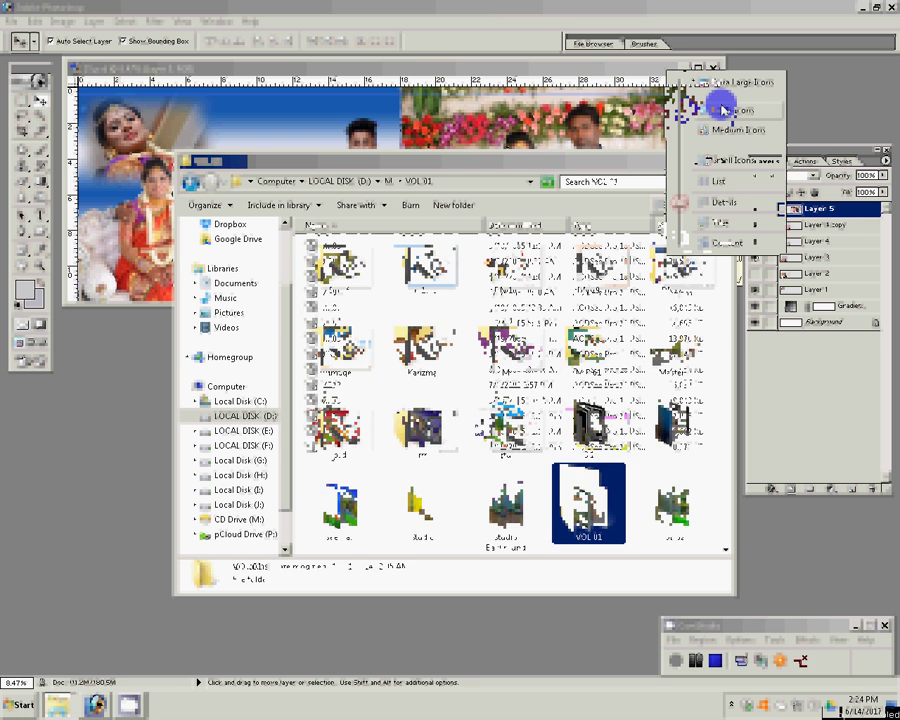
# Open garden backdrop 012 from the Studio Backround folder in Photoshop.
pyautogui.doubleClick(478, 505)
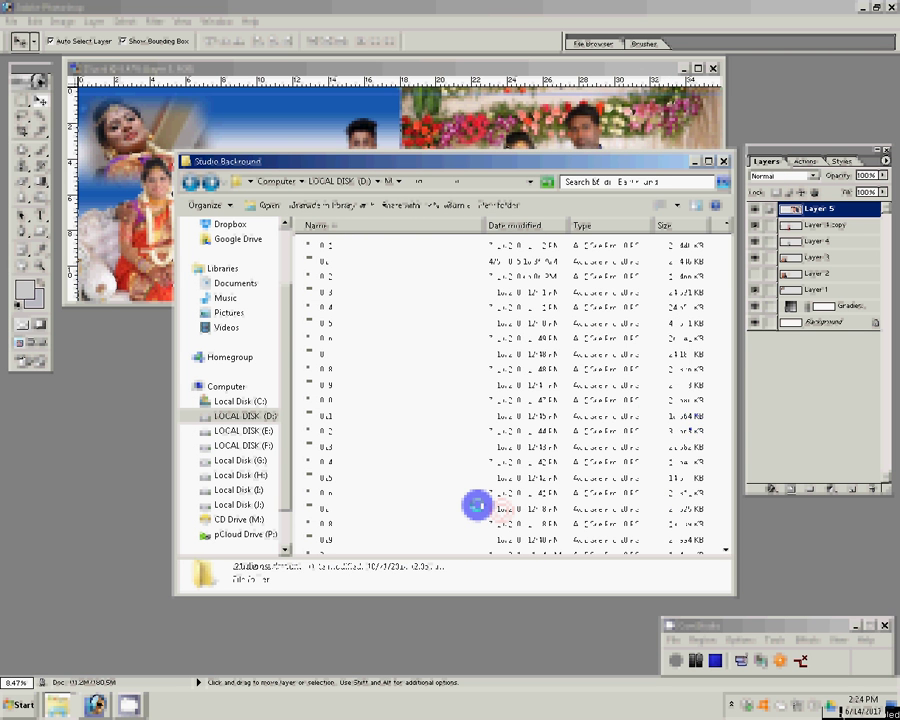
pyautogui.click(678, 205)
pyautogui.scroll(3, 679, 207)
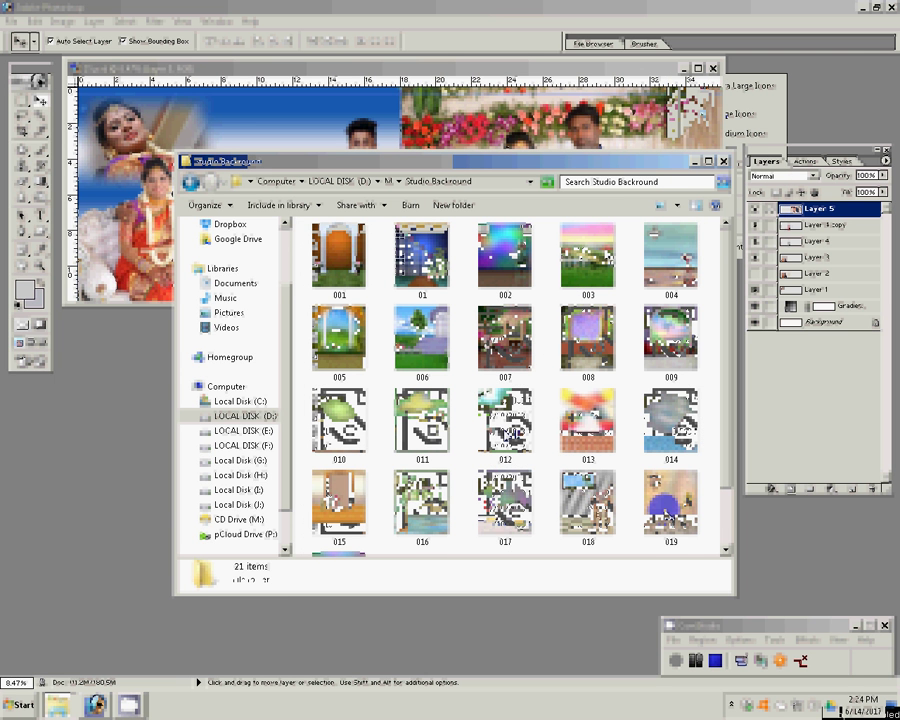
pyautogui.doubleClick(505, 420)
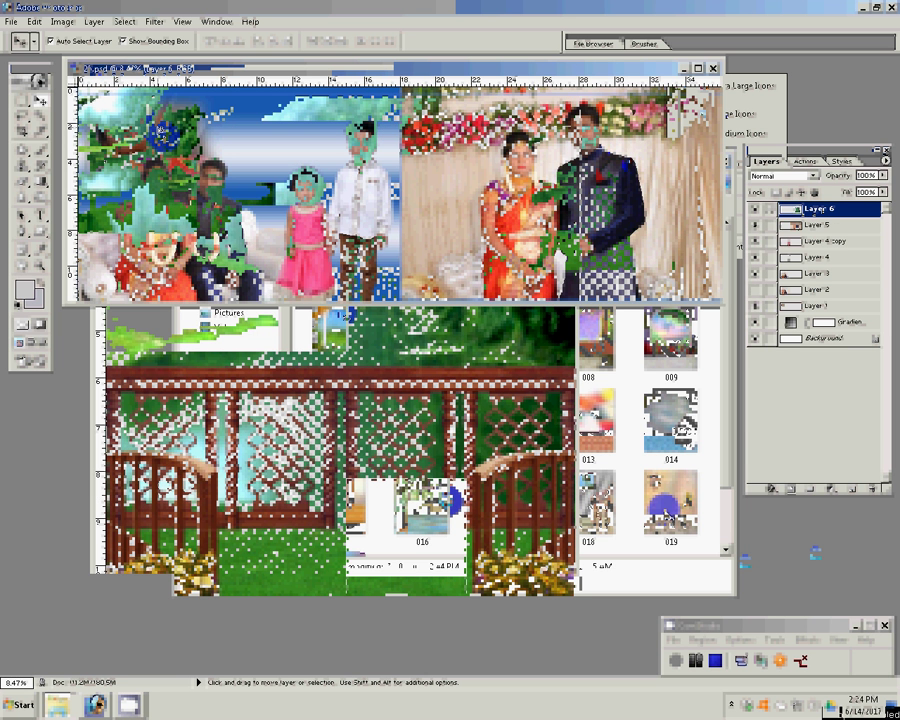
# Stretch the Layer 6 garden backdrop over the left half, up to the centre guide.
pyautogui.hotkey('ctrl', 't')
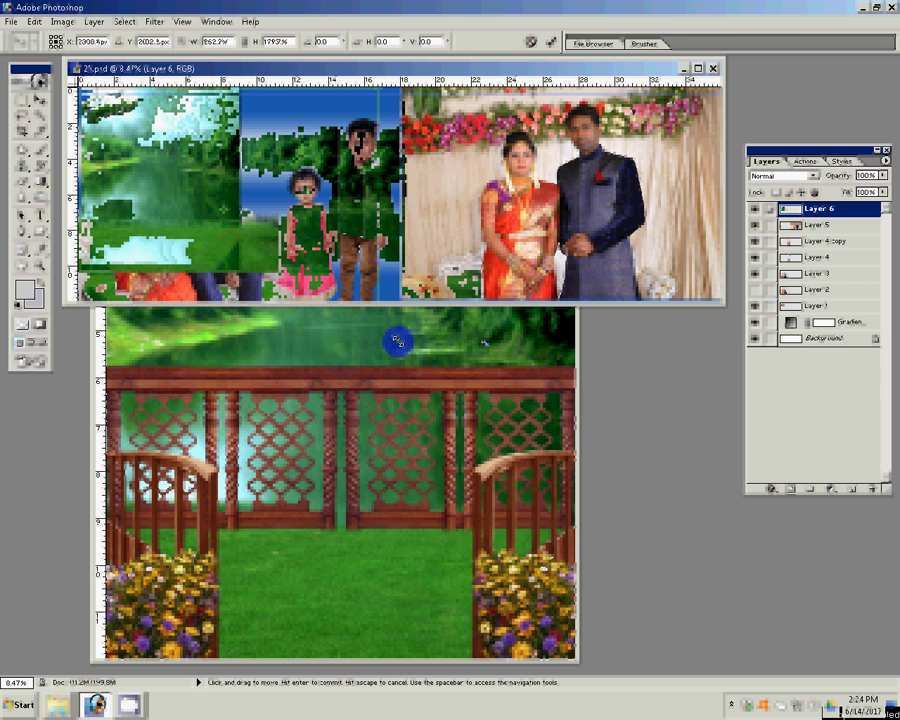
pyautogui.moveTo(483, 343); pyautogui.dragTo(478, 345)
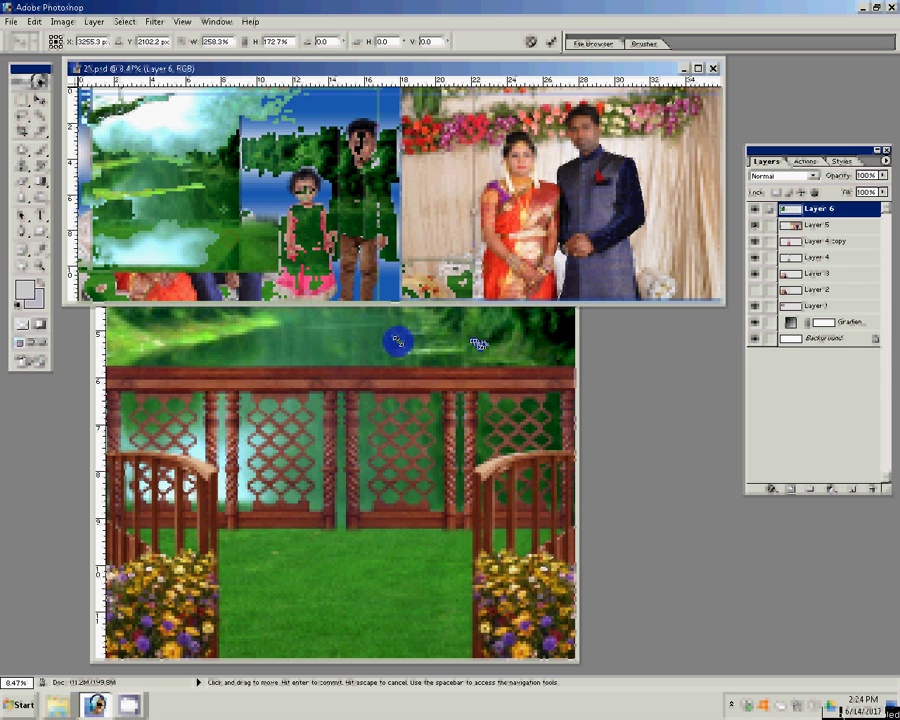
pyautogui.click(132, 218)
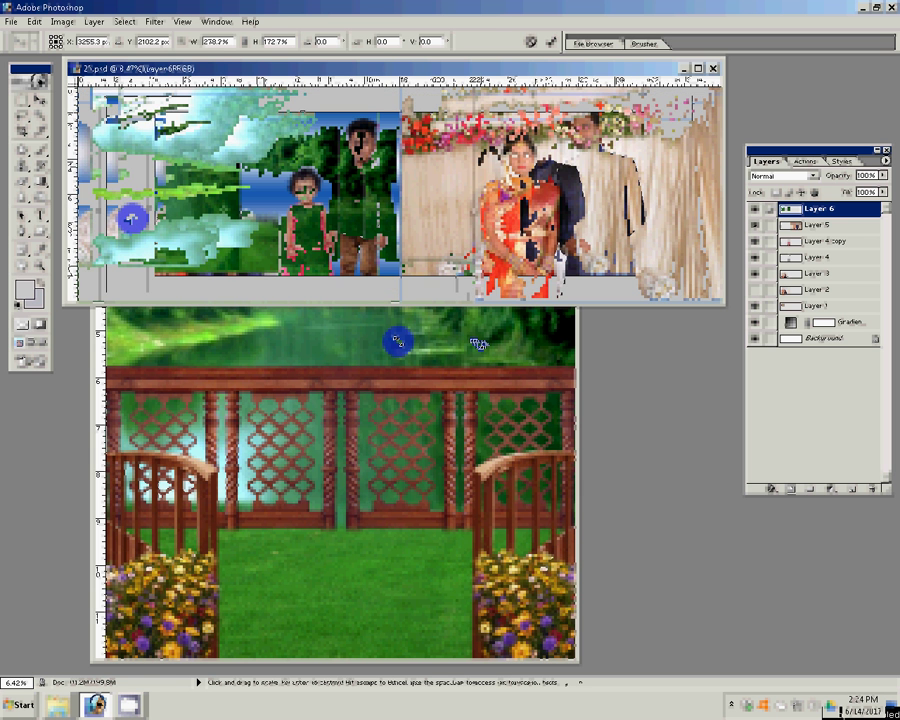
pyautogui.click(550, 41)
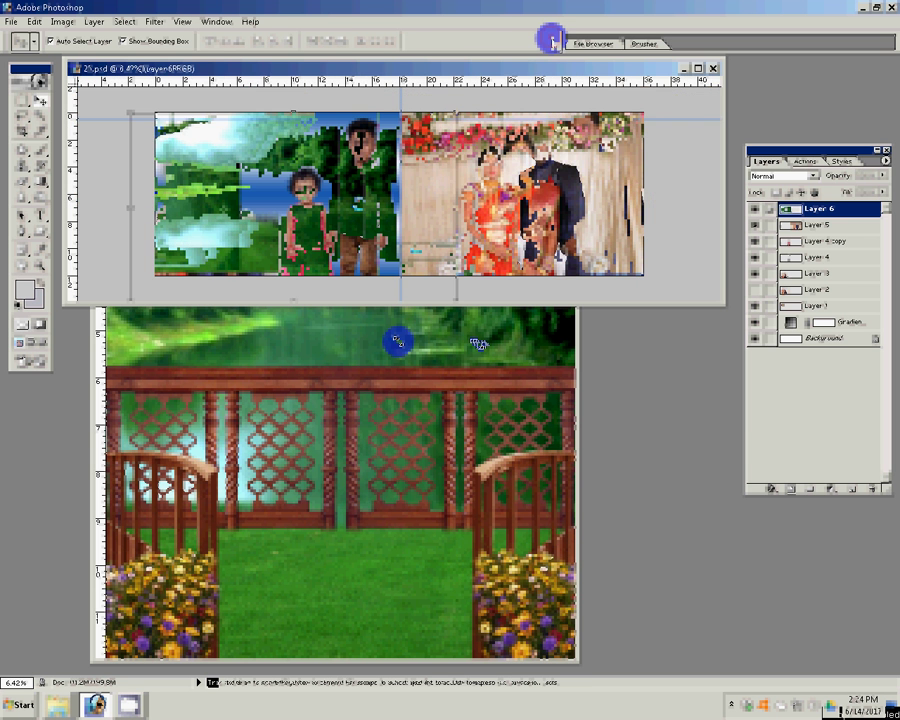
pyautogui.click(416, 238)
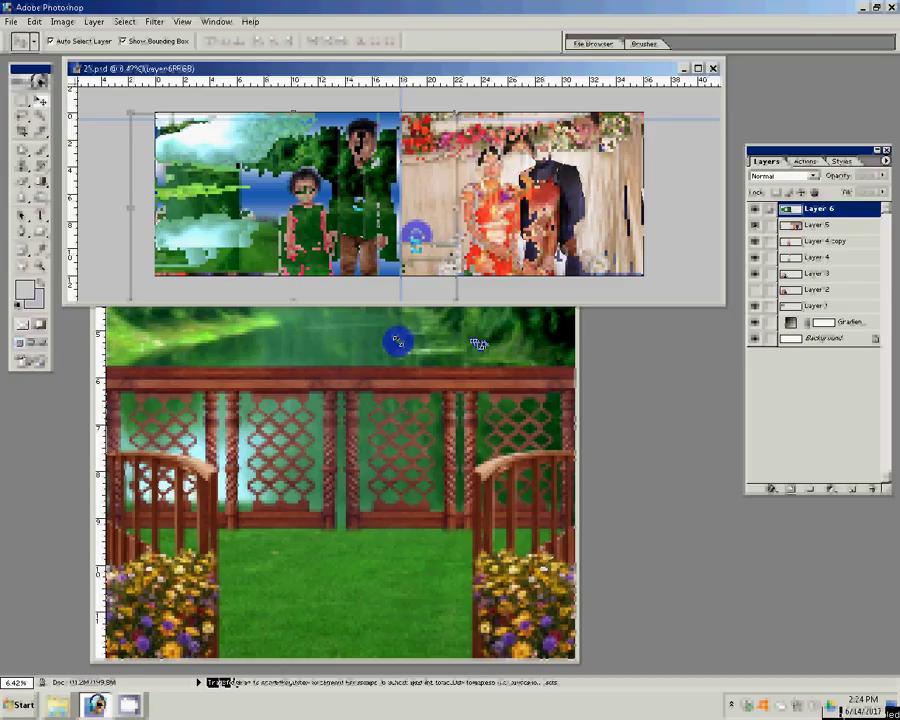
pyautogui.hotkey('ctrl', 't')
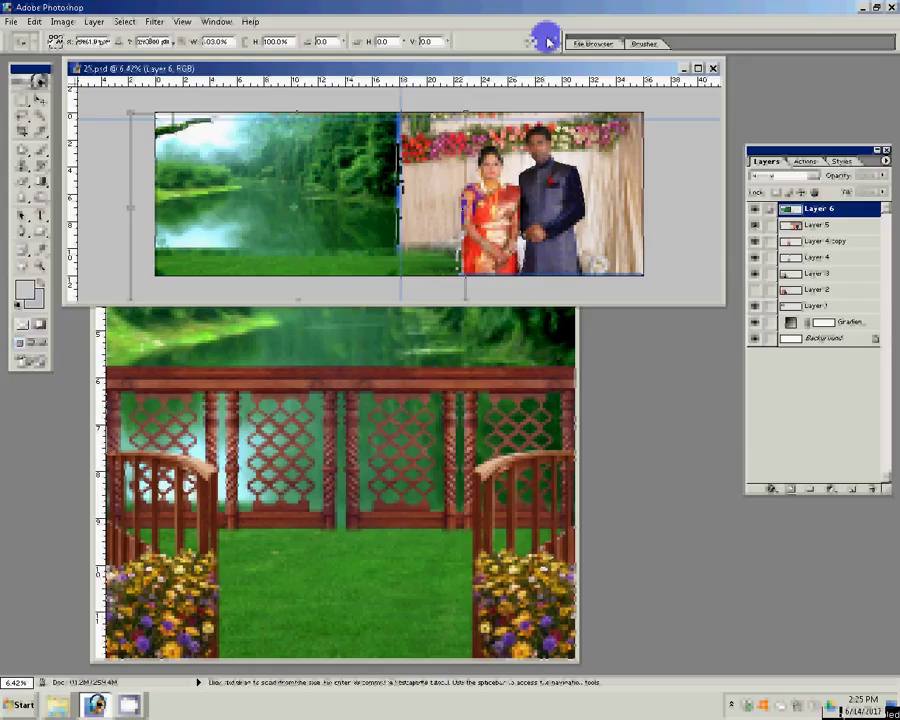
pyautogui.click(548, 42)
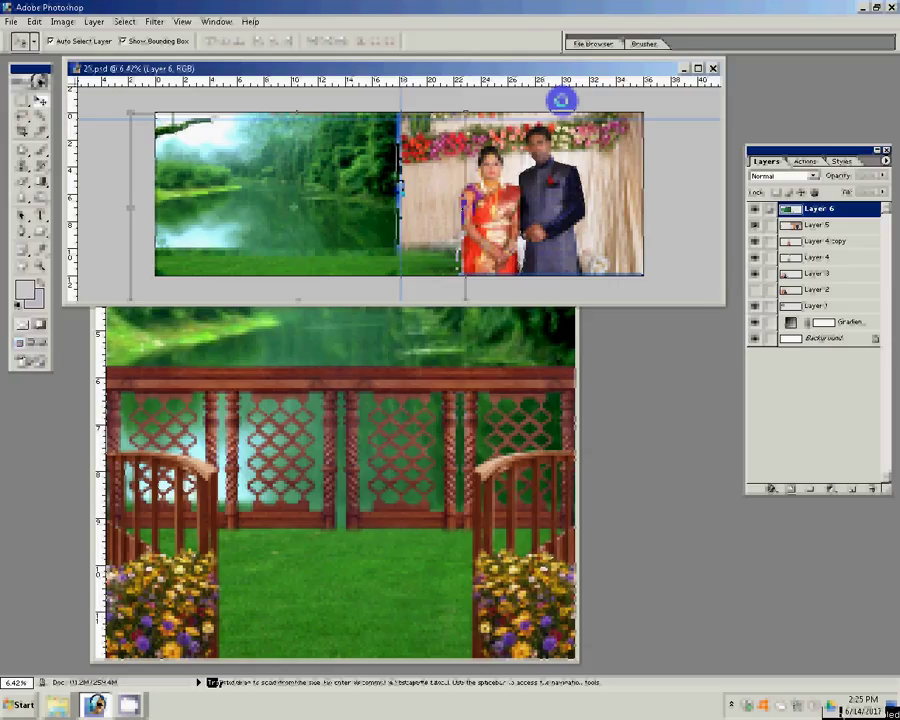
pyautogui.moveTo(410, 186); pyautogui.dragTo(423, 184)
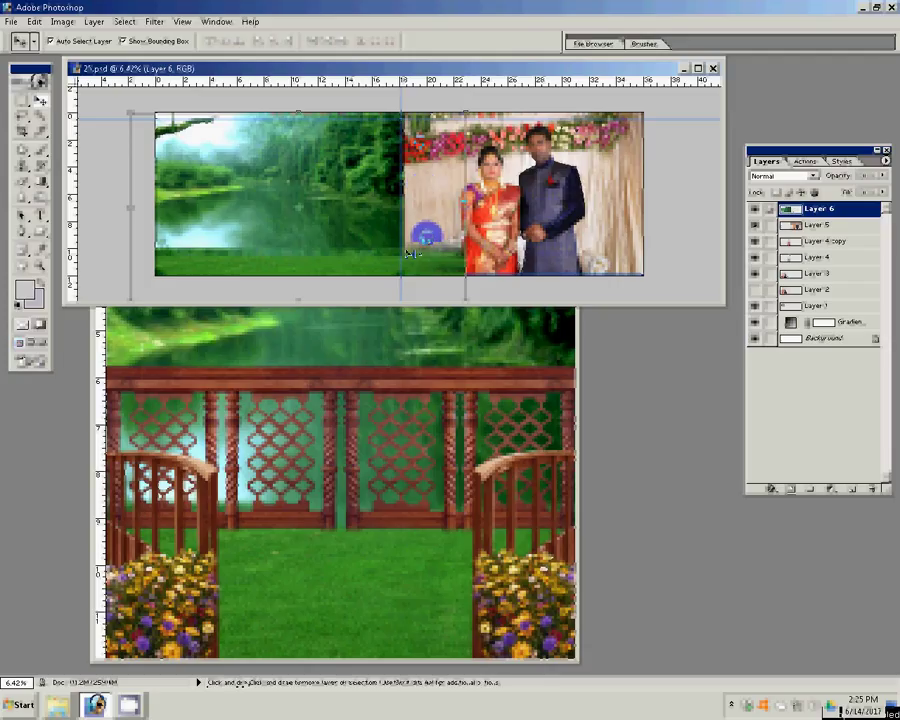
# Send Layer 6 two levels down, beneath the Layer 1 family photo.
pyautogui.hotkey('ctrl', '[')
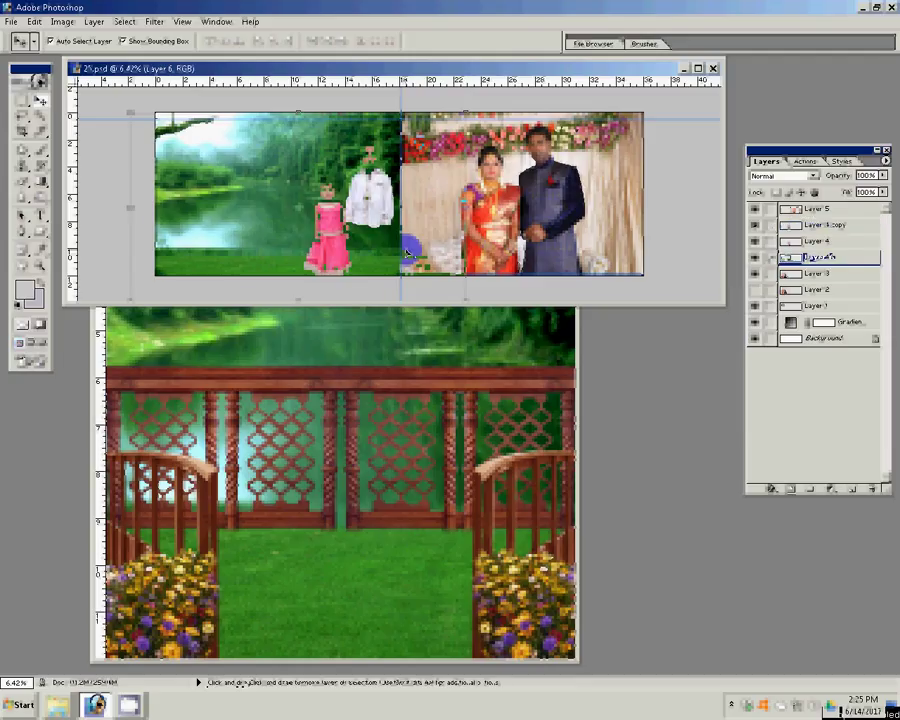
pyautogui.hotkey('ctrl', '[')
pyautogui.hotkey('ctrl', '[')
pyautogui.hotkey('ctrl', '[')
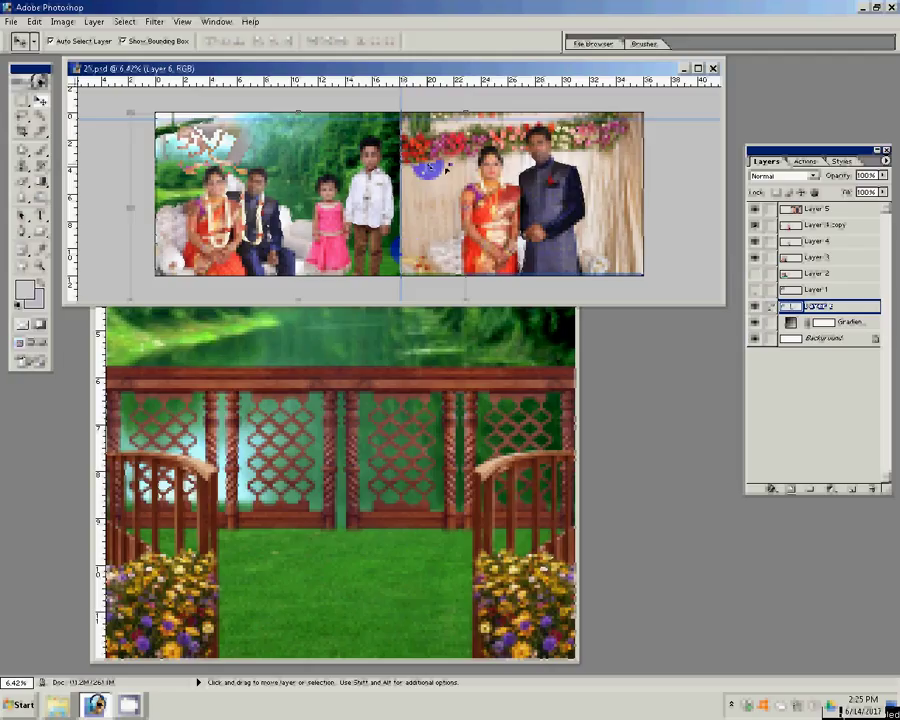
pyautogui.moveTo(388, 422)
pyautogui.mouseDown()
pyautogui.moveTo(470, 360)
pyautogui.moveTo(573, 80)
pyautogui.mouseUp()
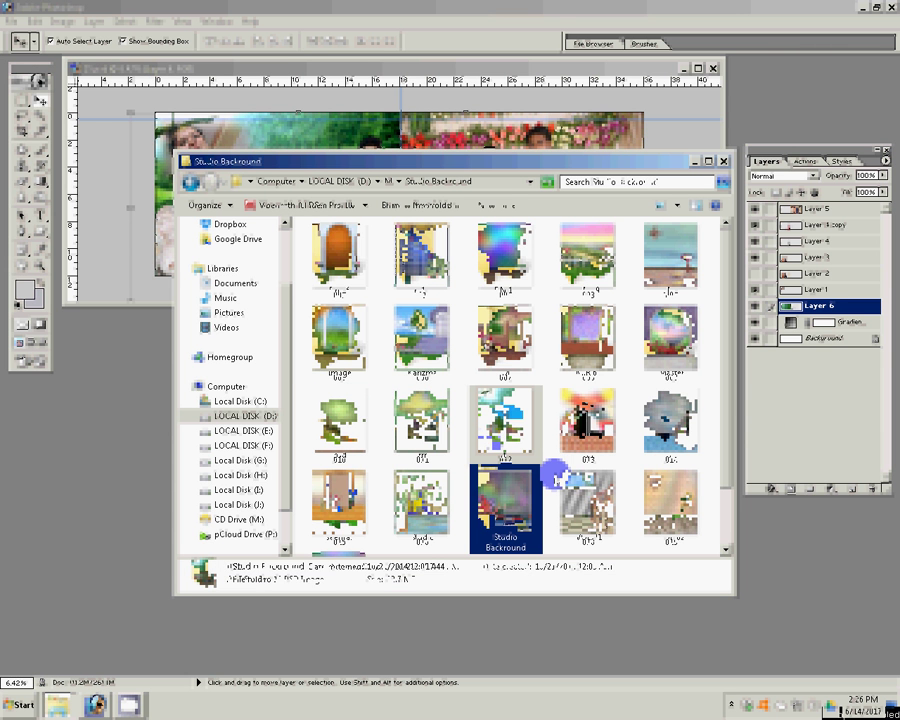
# Look through the seenras folder and show the background folders as large thumbnails.
pyautogui.press('Return')
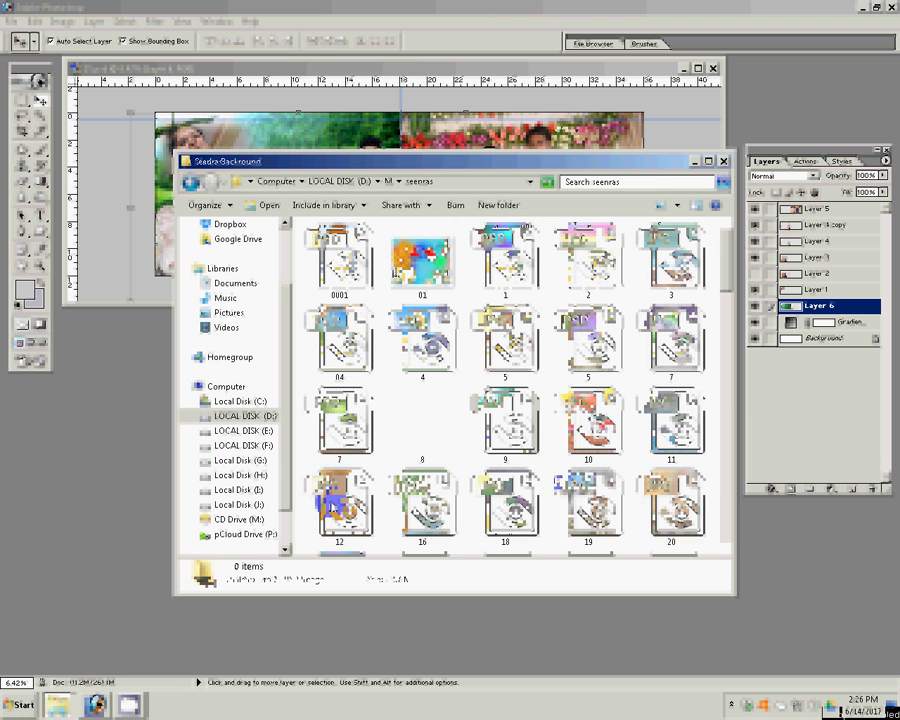
pyautogui.press('BackSpace')
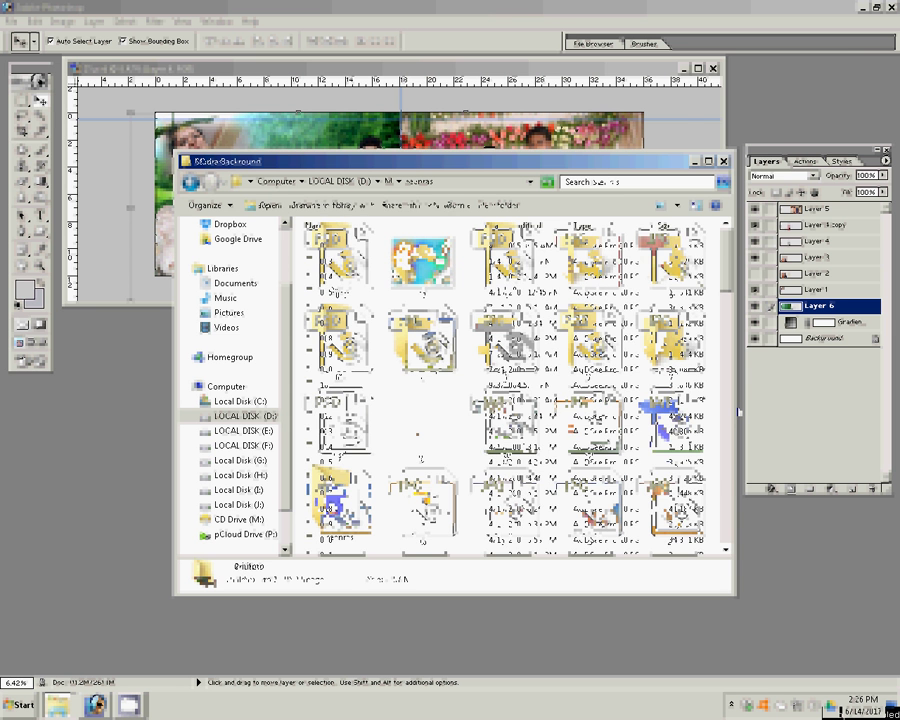
pyautogui.click(677, 205)
pyautogui.click(711, 131)
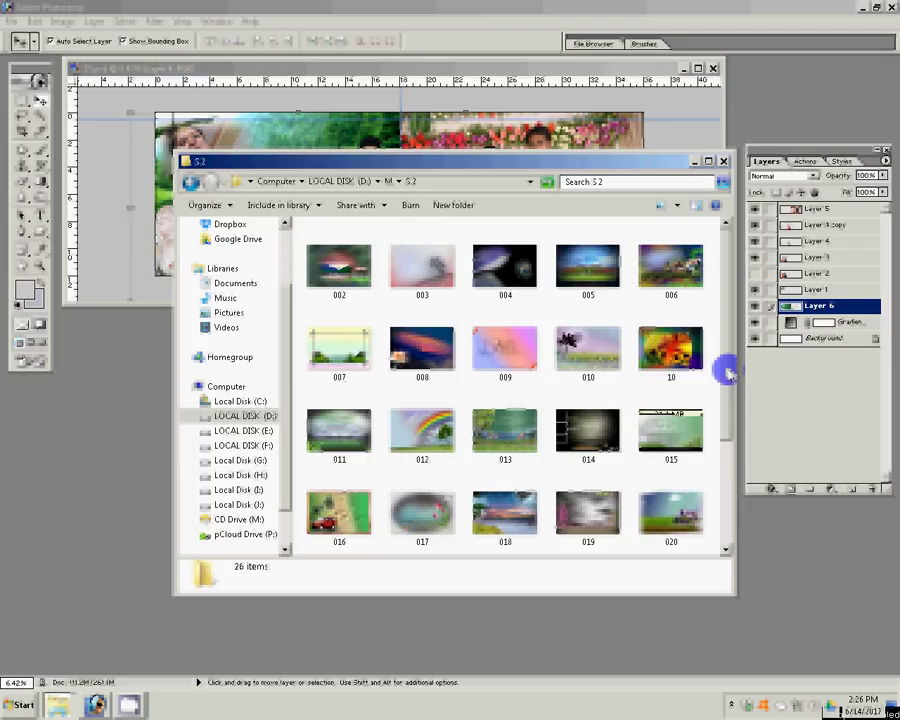
pyautogui.scroll(-2, 727, 373)
pyautogui.moveTo(727, 373); pyautogui.dragTo(728, 466)
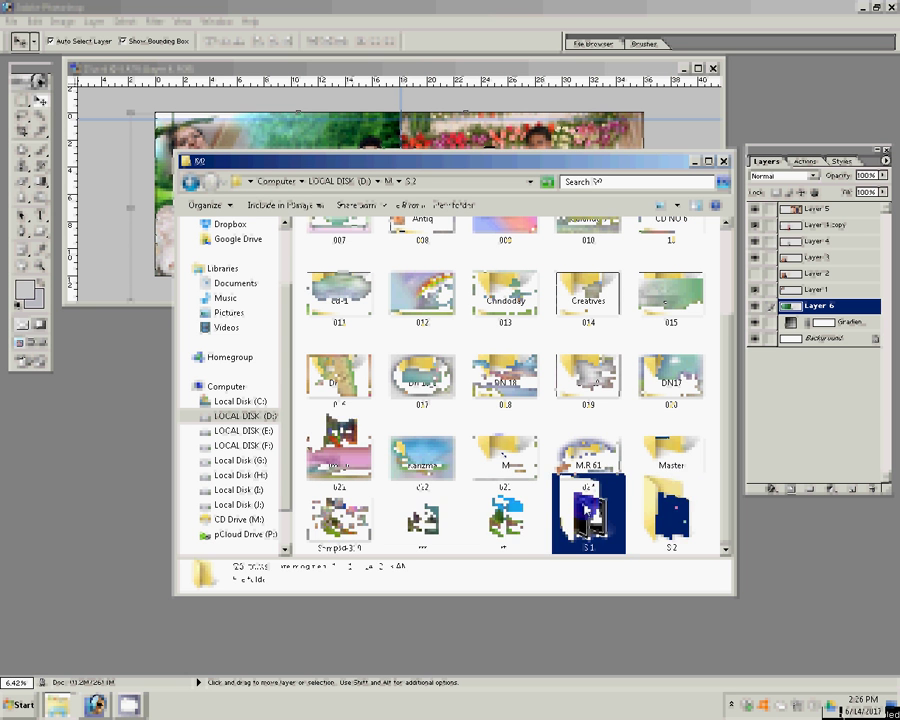
# Browse the S1 designs as large icons, then pick the waterfall background design.
pyautogui.doubleClick(583, 505)
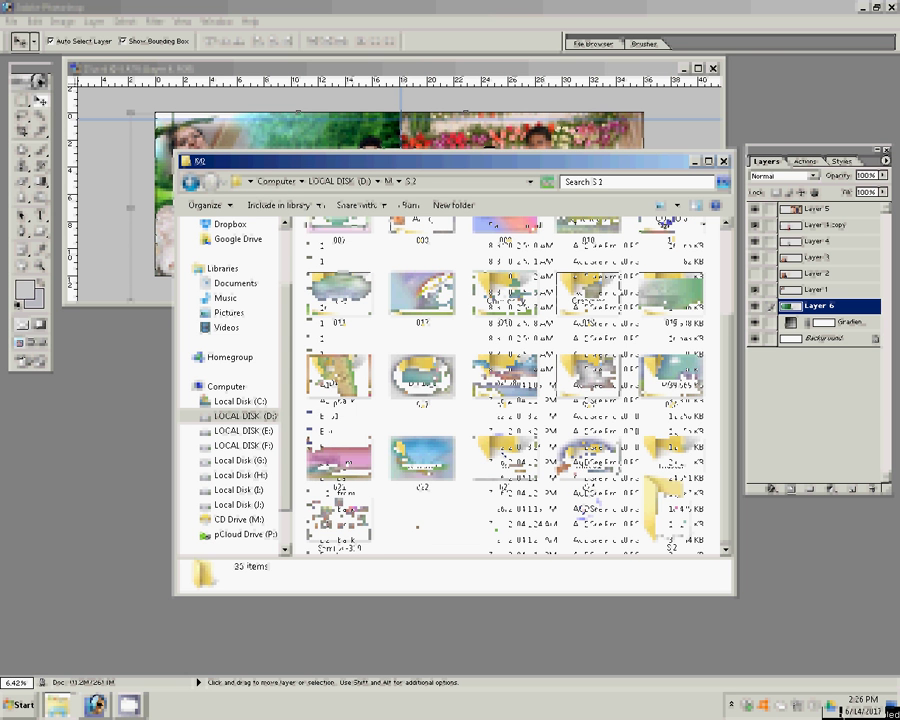
pyautogui.click(676, 205)
pyautogui.click(715, 98)
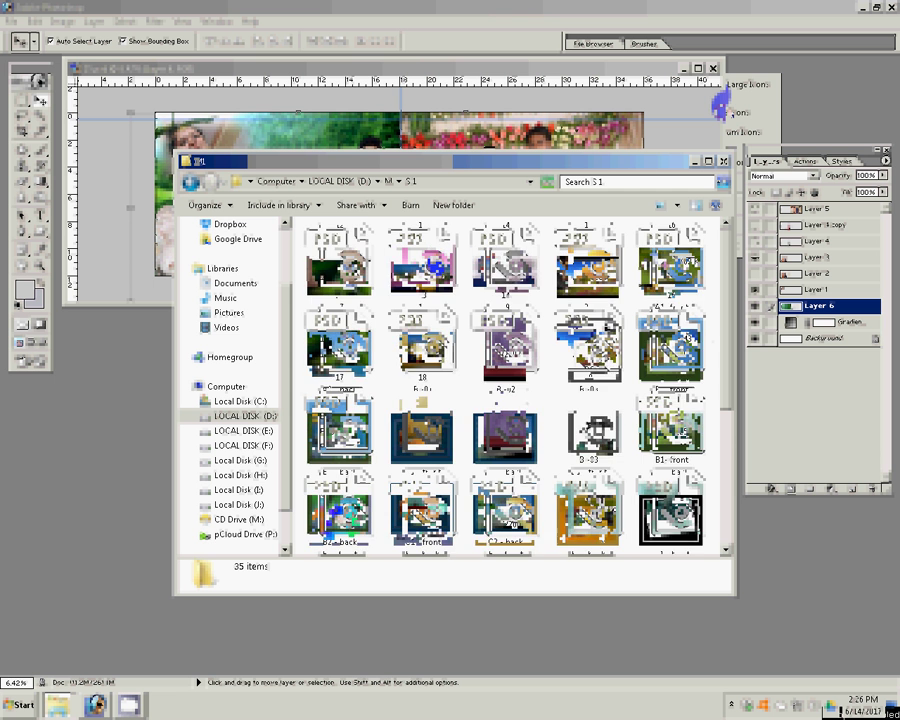
pyautogui.scroll(-5, 718, 104)
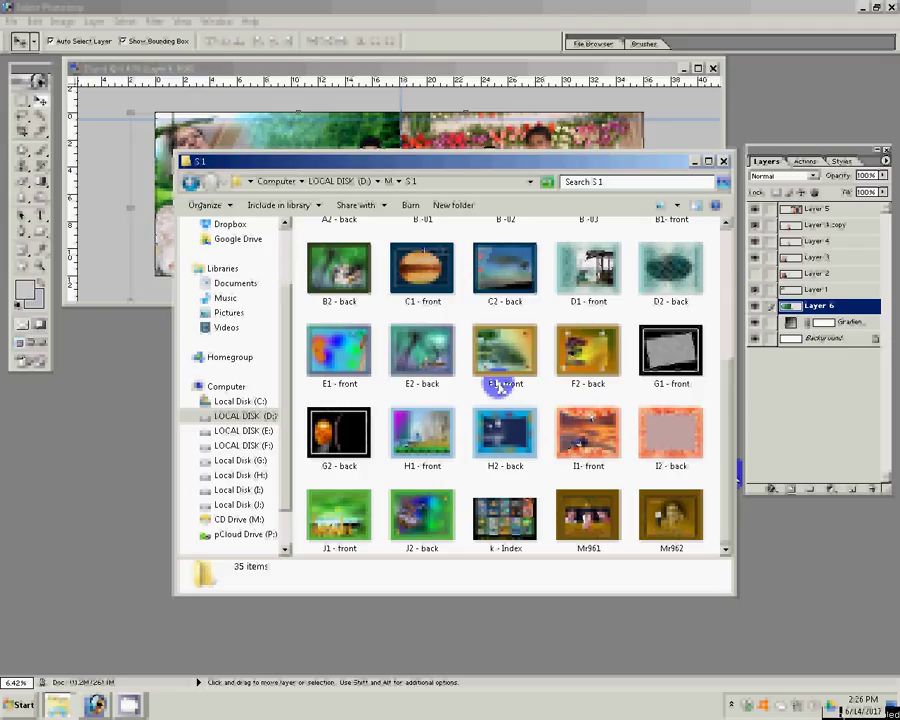
pyautogui.press('BackSpace')
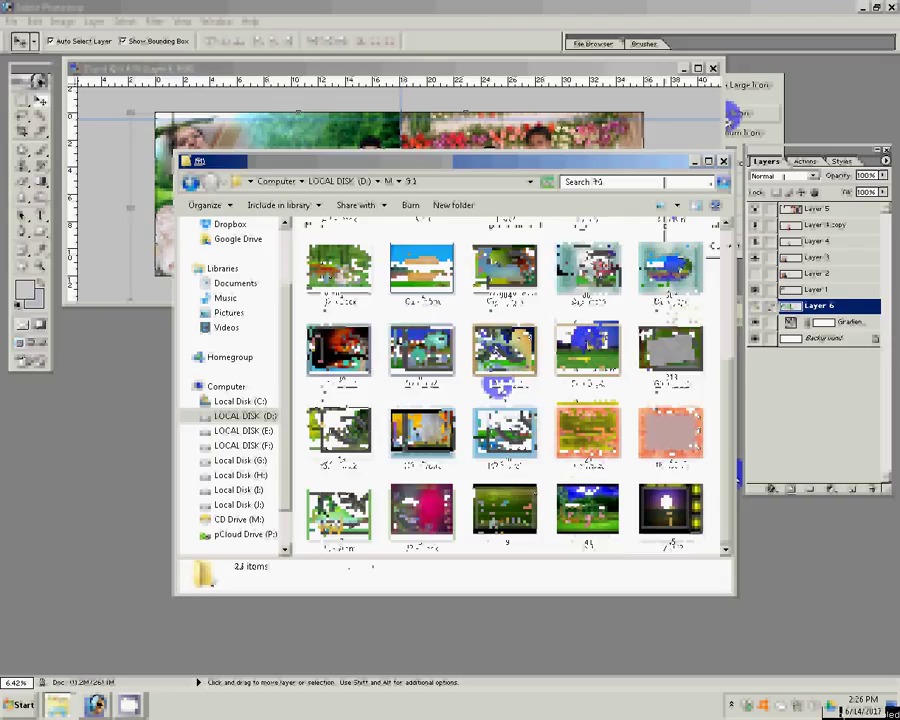
pyautogui.click(500, 372)
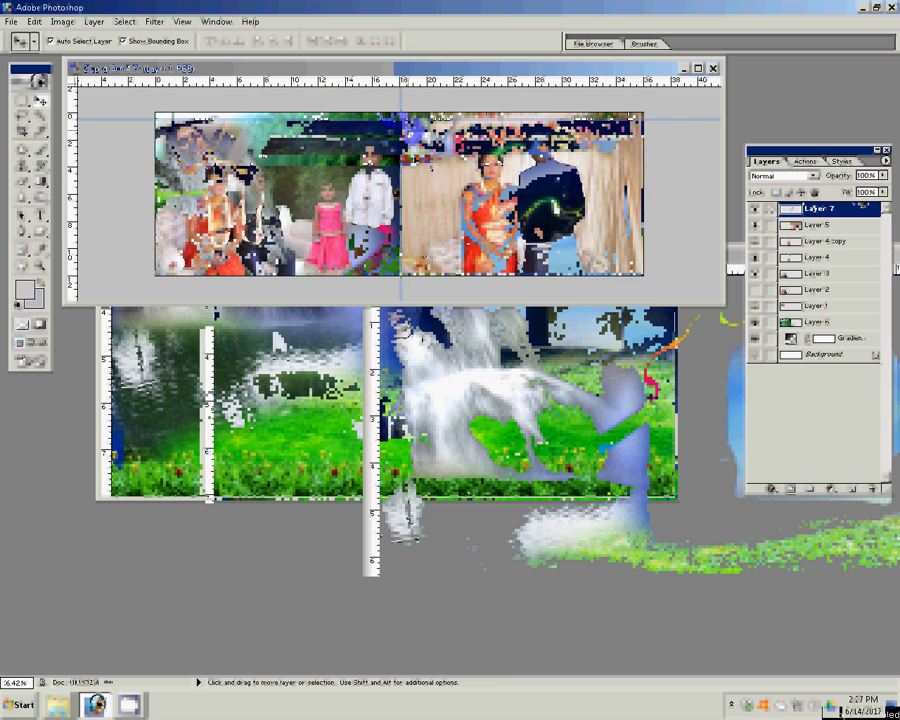
# Size the waterfall piece and place a duplicate at the right page's edge.
pyautogui.hotkey('ctrl', 't')
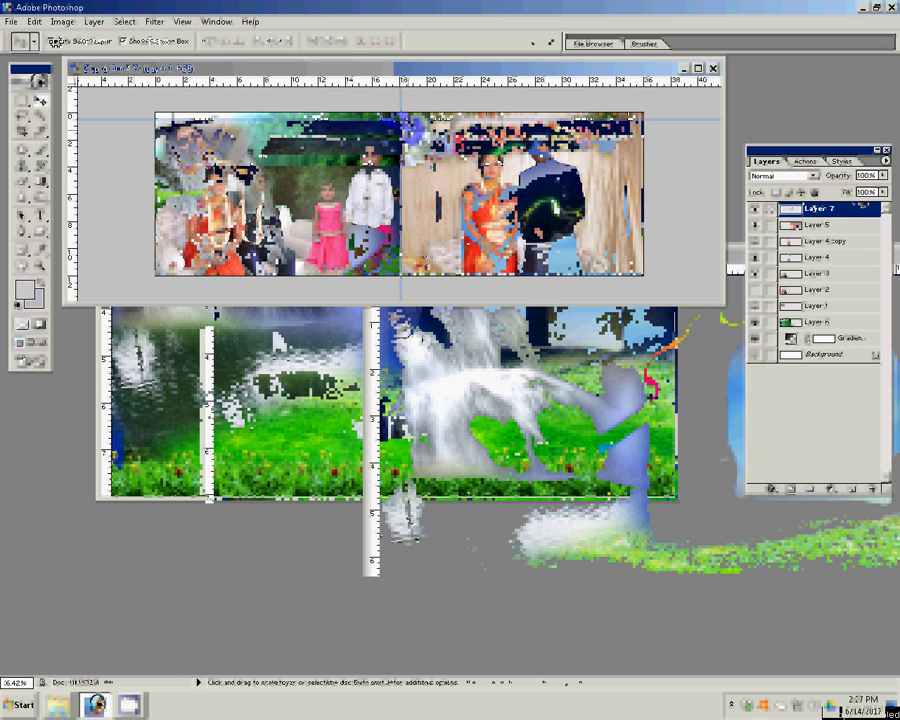
pyautogui.press('Return')
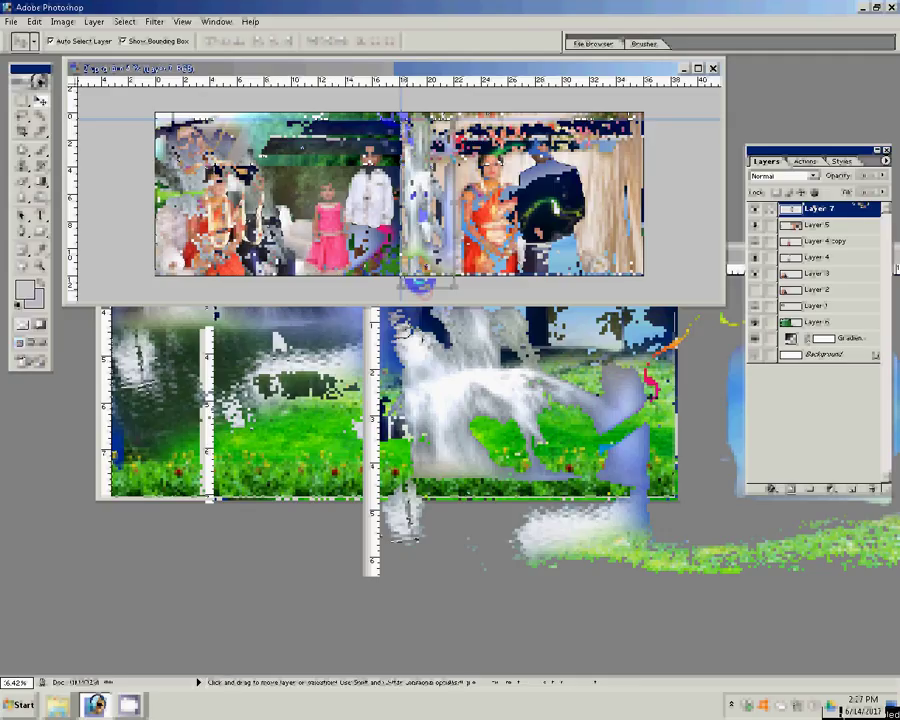
pyautogui.hotkey('ctrl', 'j')
pyautogui.hotkey('ctrl', 't')
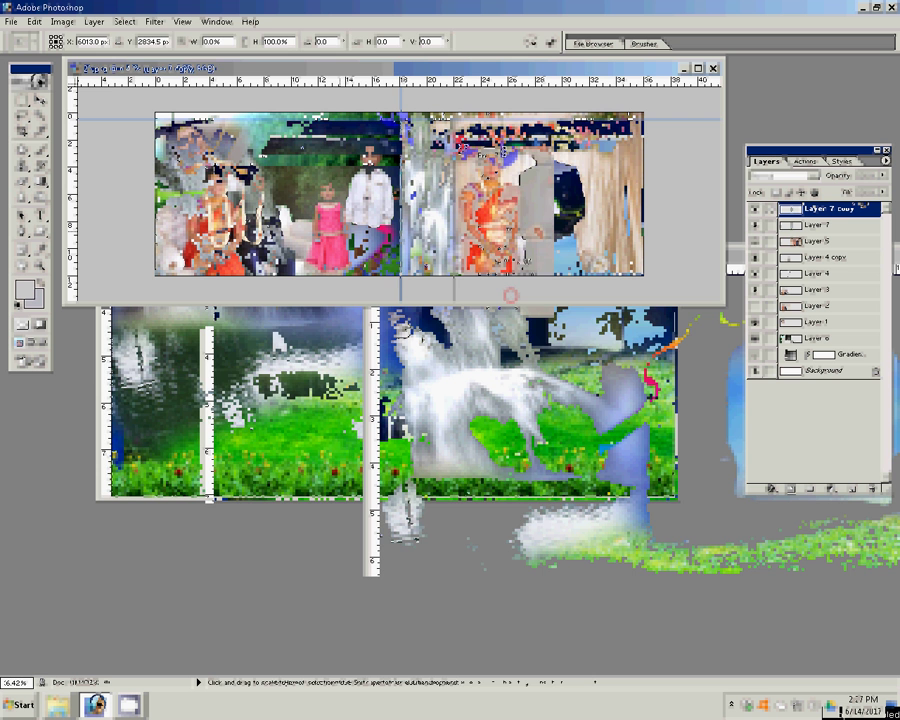
pyautogui.press('Return')
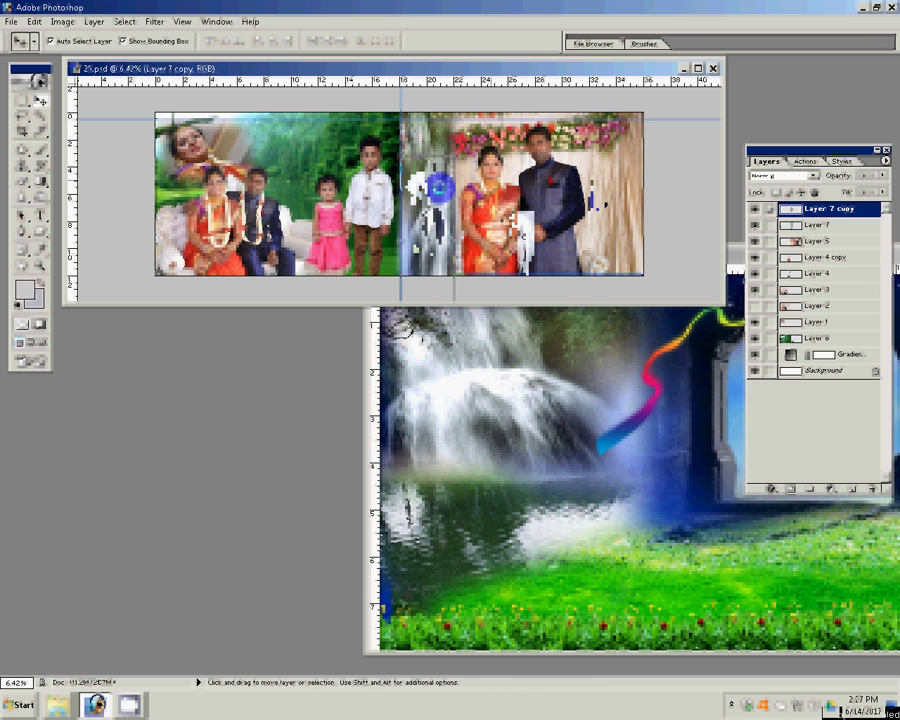
pyautogui.moveTo(440, 190); pyautogui.dragTo(622, 216)
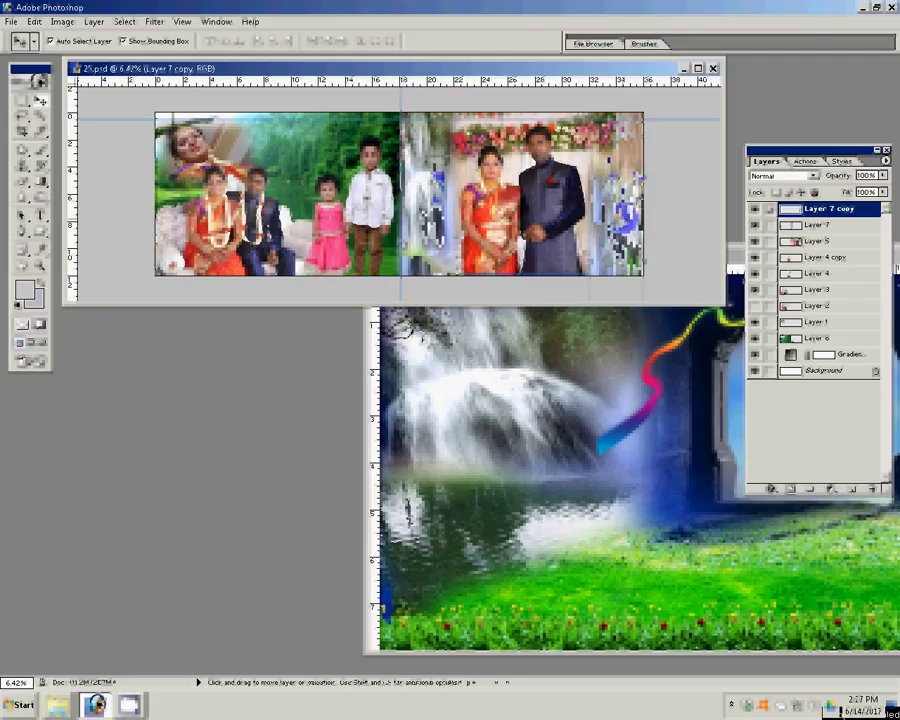
# Add another waterfall copy and stretch it to the full page height.
pyautogui.hotkey('ctrl', 'j')
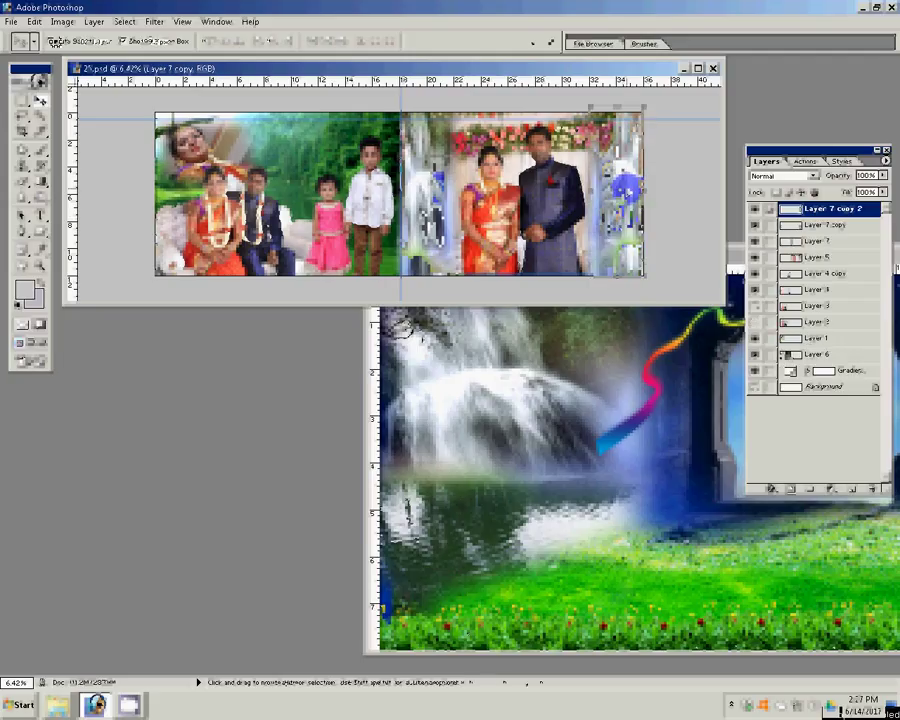
pyautogui.hotkey('ctrl', 't')
pyautogui.moveTo(625, 185)
pyautogui.mouseDown()
pyautogui.moveTo(623, 250)
pyautogui.moveTo(628, 240)
pyautogui.mouseUp()
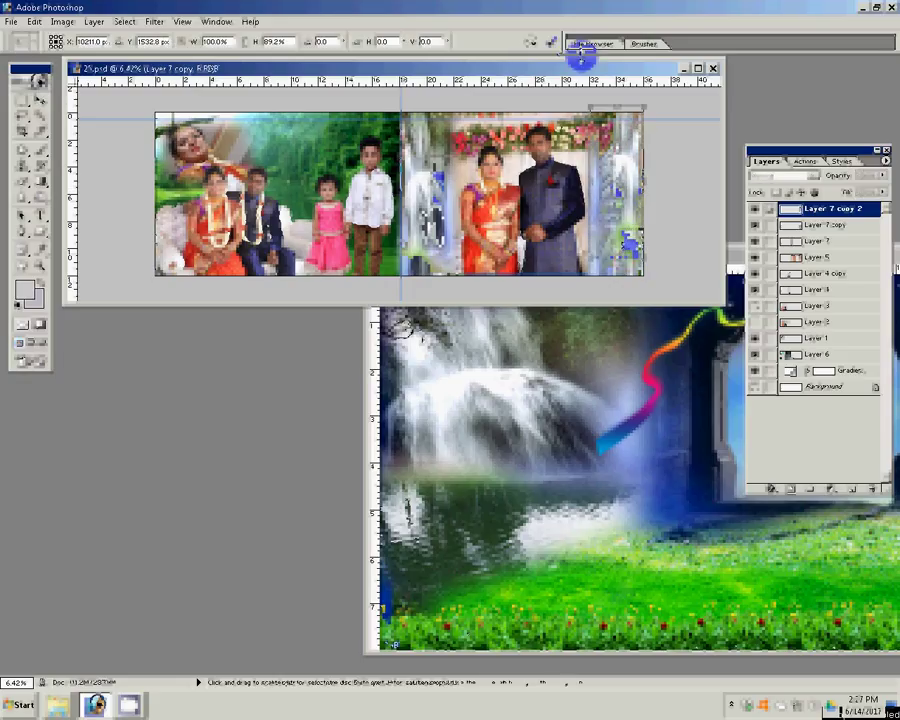
pyautogui.press('Return')
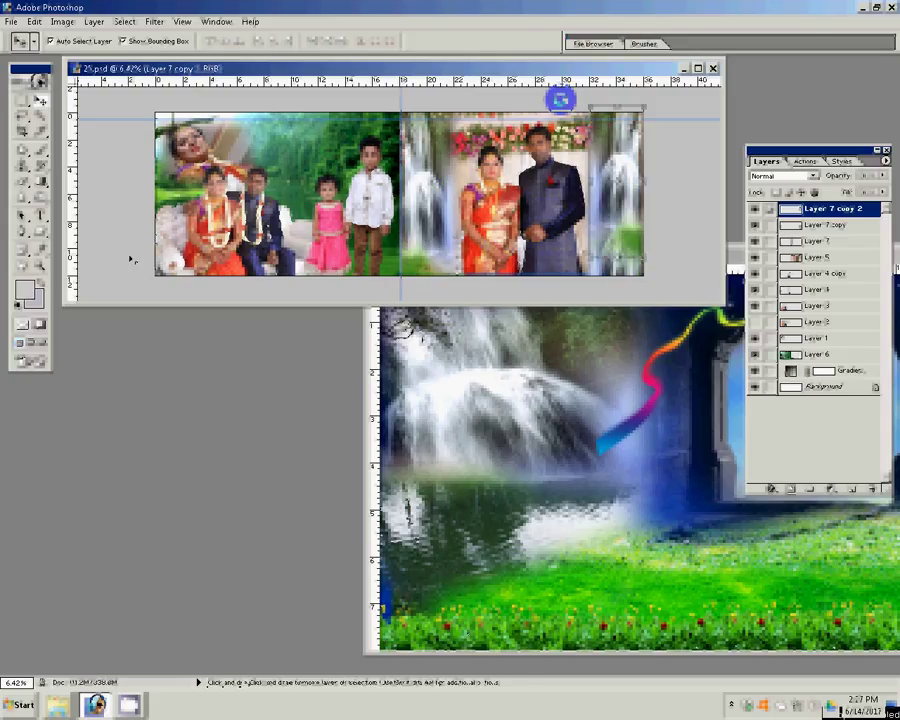
pyautogui.click(11, 21)
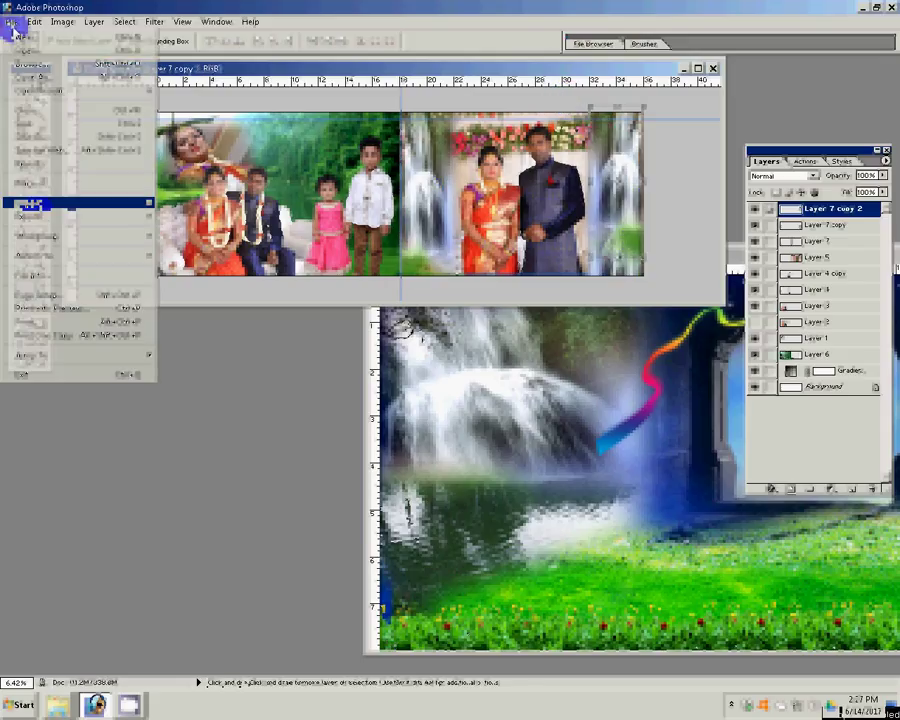
# Save the album page as Photoshop file '31' in the N K folder.
pyautogui.click(42, 140)
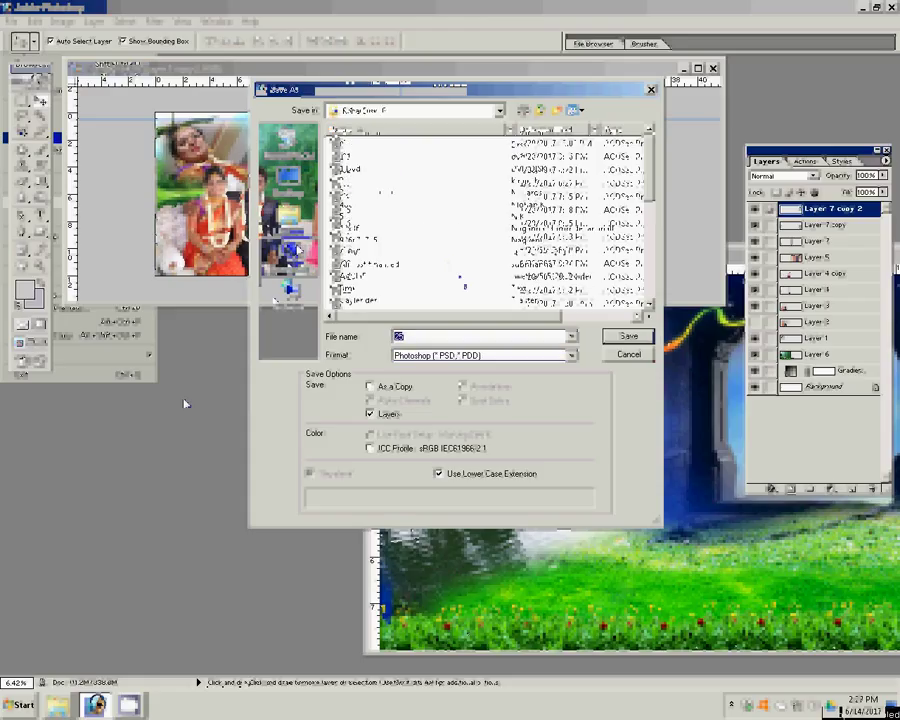
pyautogui.click(630, 334)
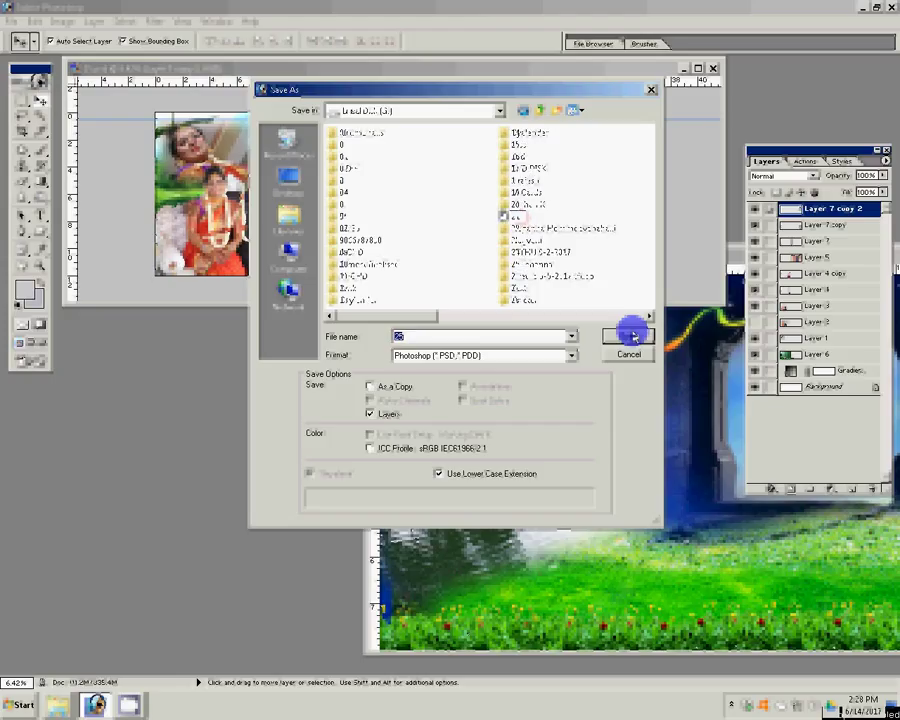
pyautogui.click(632, 336)
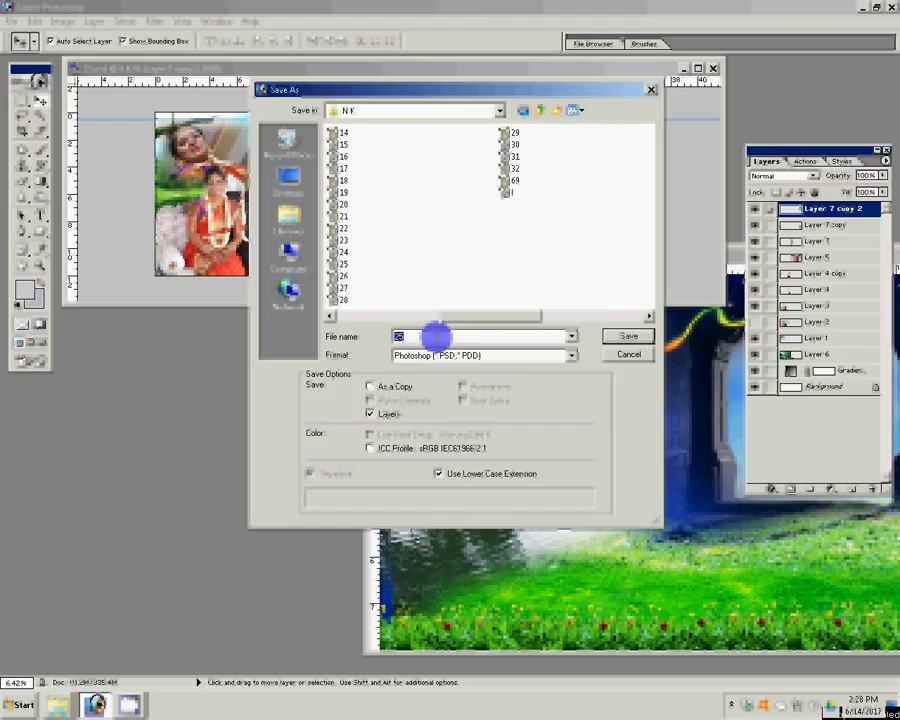
pyautogui.write('31')
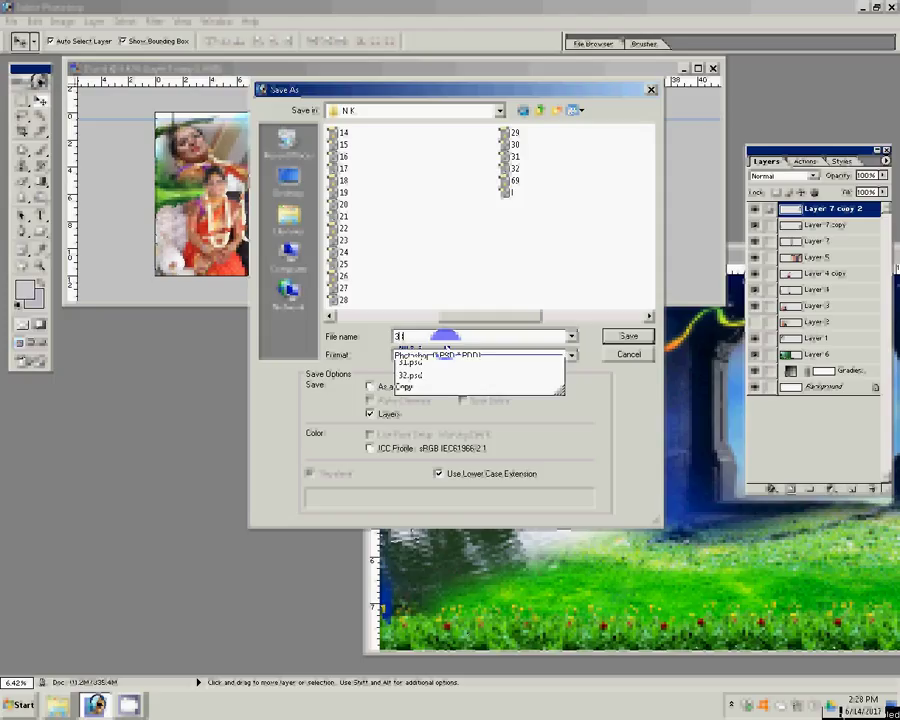
pyautogui.press('Return')
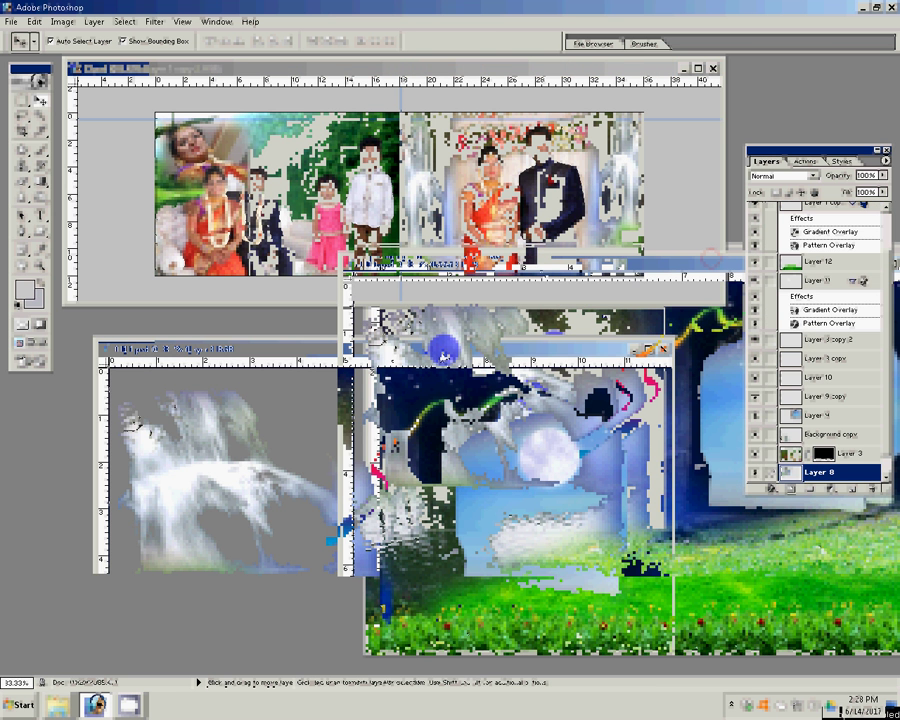
# Open album page 33 from the N K folder.
pyautogui.hotkey('ctrl', 'o')
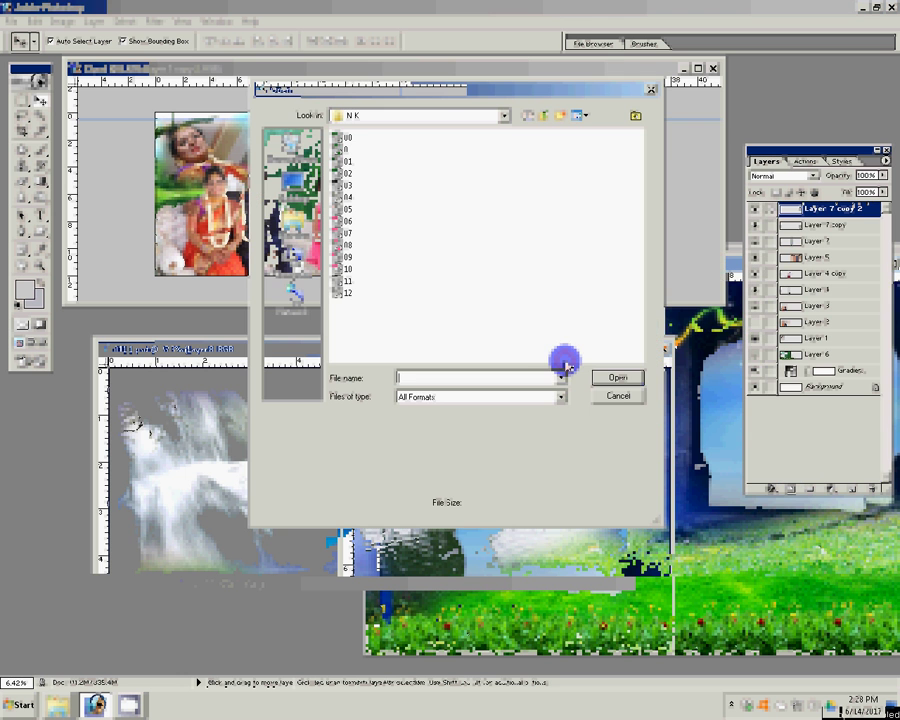
pyautogui.write('33')
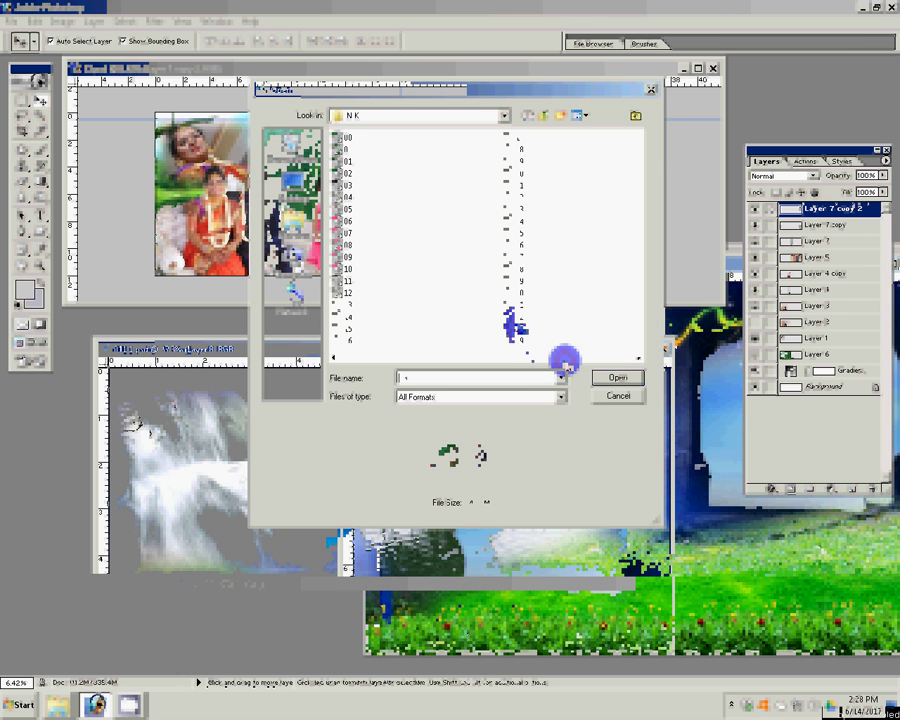
pyautogui.press('Return')
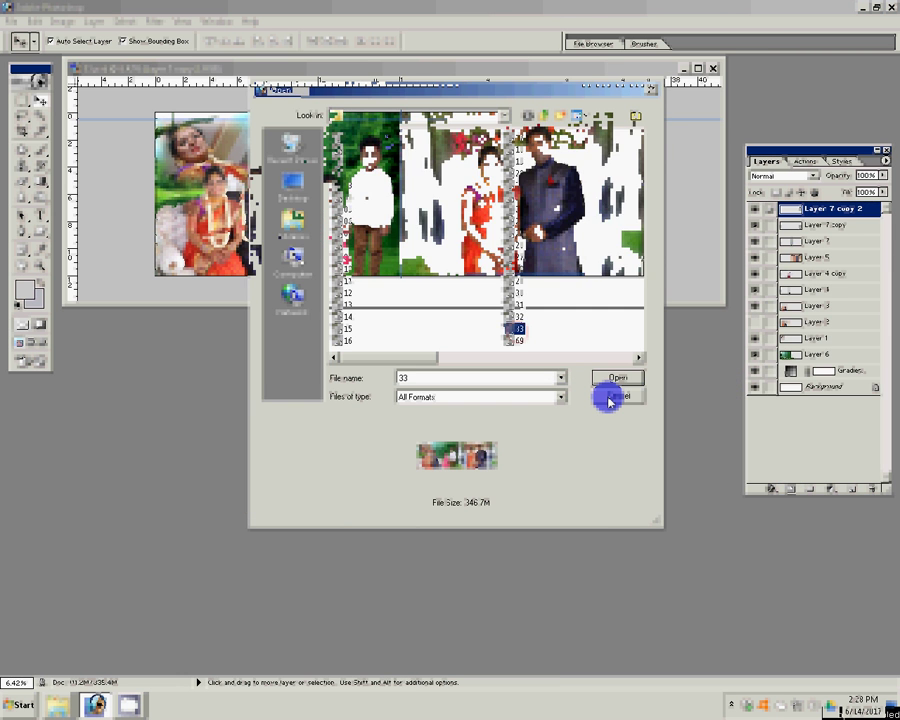